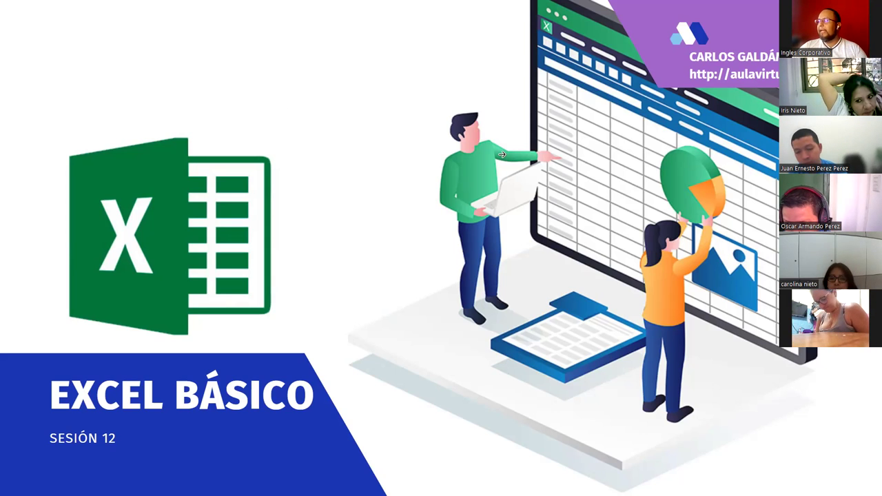
Step: Advance the slideshow from the EXCEL BÁSICO title slide to the Agenda slide
{"action": "key", "text": "Right"}
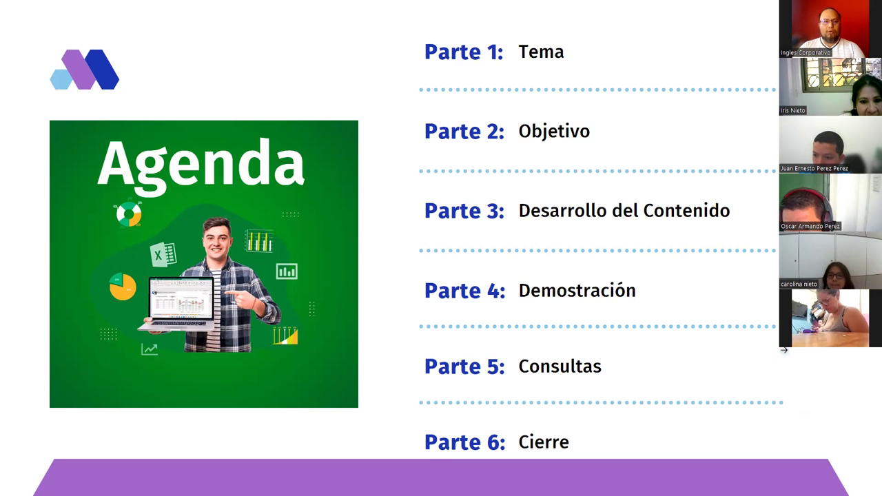
Step: Advance the slideshow past the Agenda and objective slides to '¿Qué es un formulario en Excel?'
{"action": "left_click", "coordinate": [784, 350]}
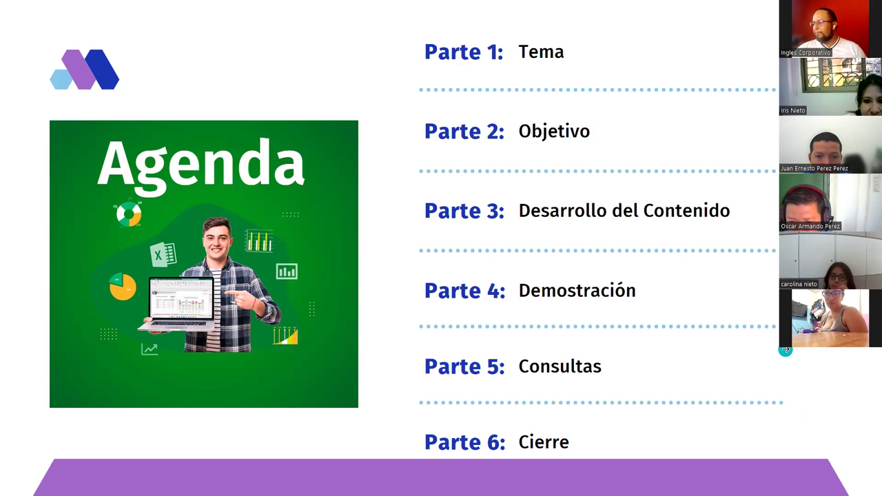
{"action": "left_click", "coordinate": [784, 349]}
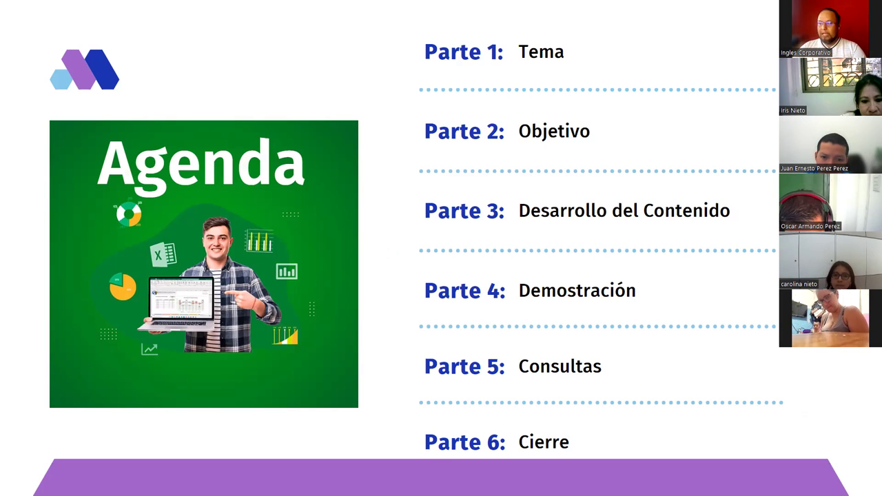
{"action": "left_click", "coordinate": [445, 257]}
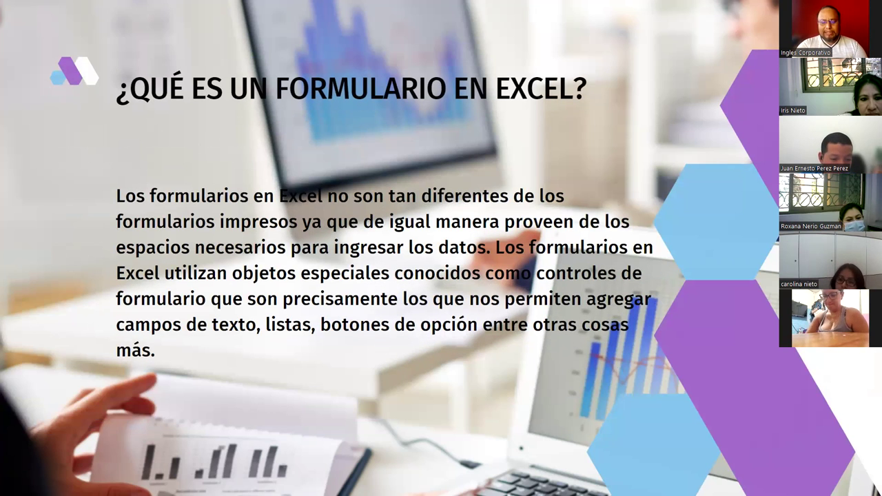
Step: Step back one slide to 'Objetivo de la sesión 12'
{"action": "key", "text": "Left"}
{"action": "key", "text": "Left"}
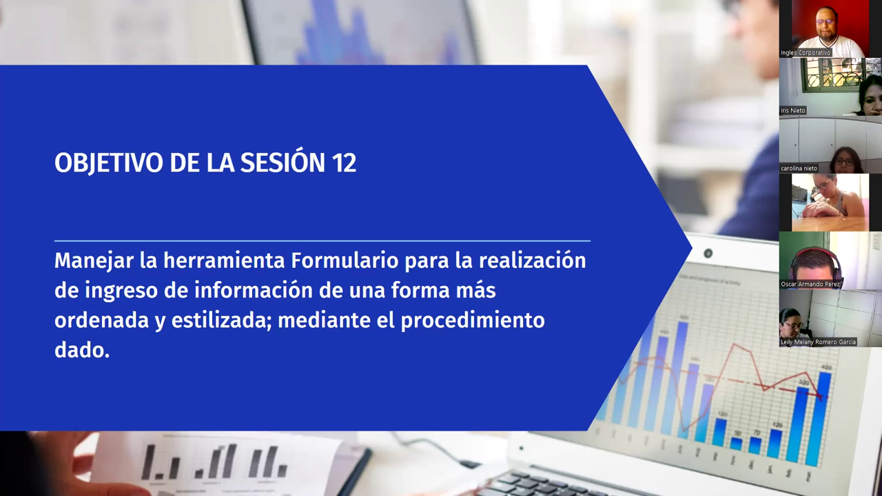
Step: Move forward again to the '¿Qué es un formulario en Excel?' slide
{"action": "left_click", "coordinate": [786, 360]}
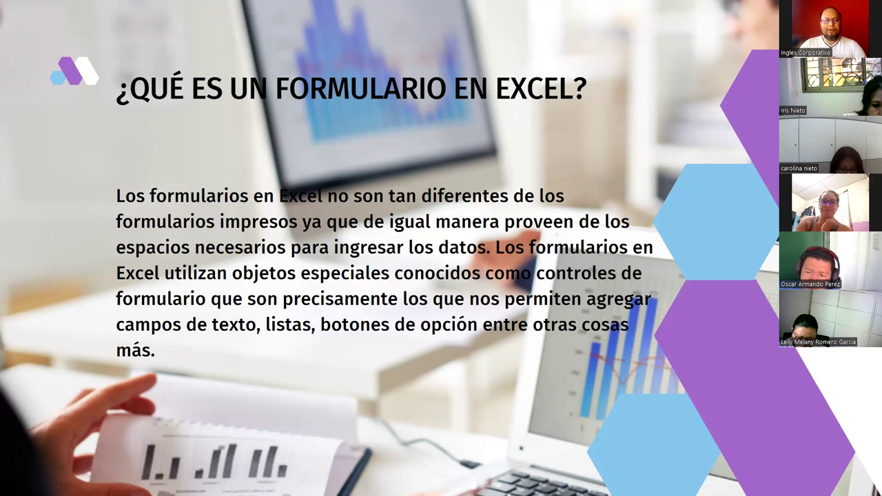
Step: Advance to the TIPOS slide listing the three Excel form types
{"action": "key", "text": "Right"}
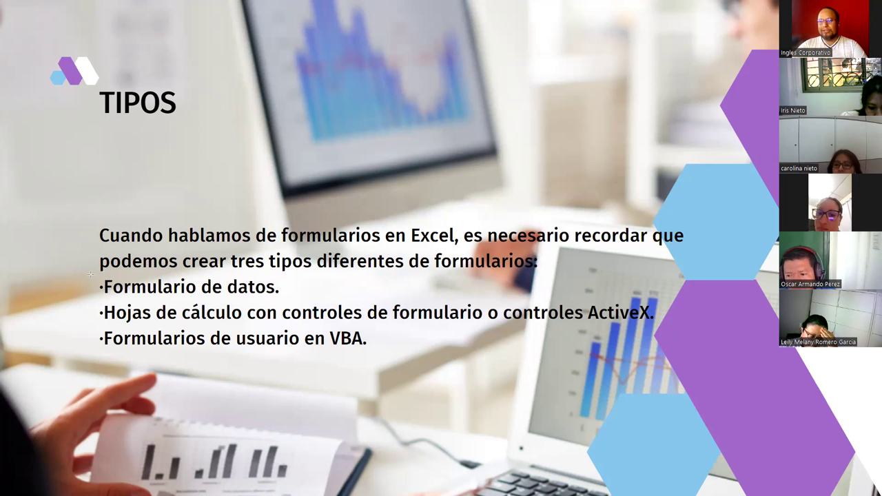
Step: Box the Formulario de datos bullet and the worksheet-controls bullet with pen annotations
{"action": "left_click_drag", "start_coordinate": [93, 275], "coordinate": [302, 303]}
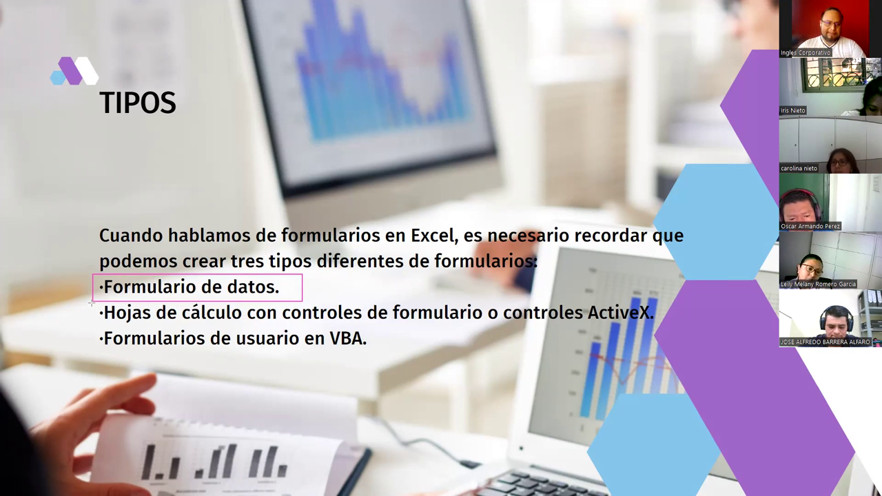
{"action": "mouse_move", "coordinate": [102, 312]}
{"action": "left_mouse_down"}
{"action": "mouse_move", "coordinate": [662, 330]}
{"action": "mouse_move", "coordinate": [658, 324]}
{"action": "left_mouse_up"}
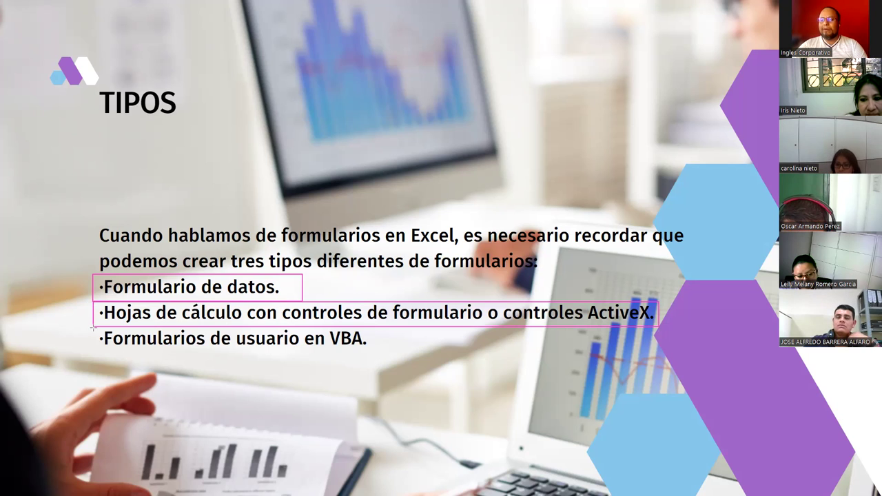
Step: Outline the third bullet, Formularios de usuario en VBA, with the annotation pen
{"action": "left_click_drag", "start_coordinate": [95, 329], "coordinate": [370, 354]}
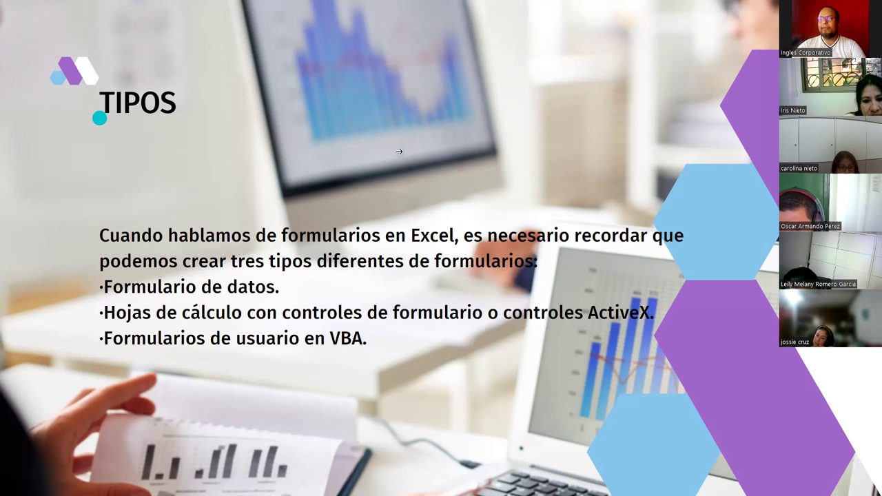
Step: Advance past TIPOS to the Configurar Excel slide
{"action": "left_click", "coordinate": [752, 202]}
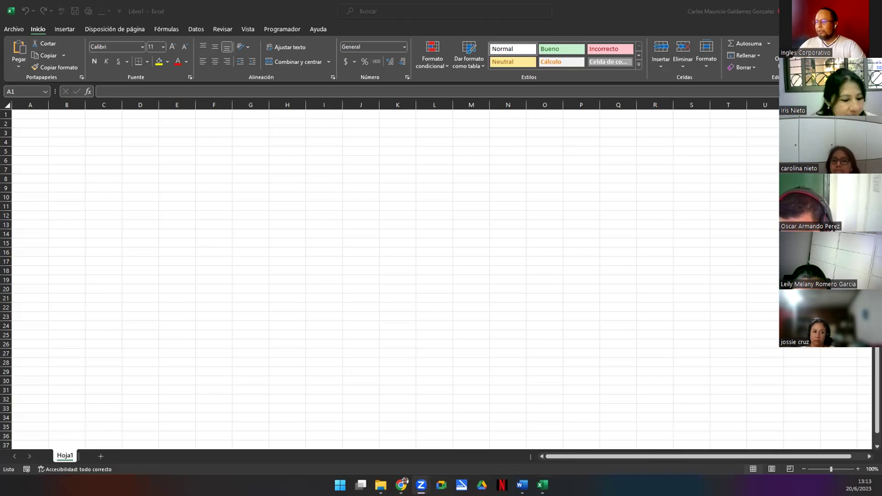
Step: Switch from Excel back to the slideshow with Alt+Tab
{"action": "key", "text": "alt+Tab"}
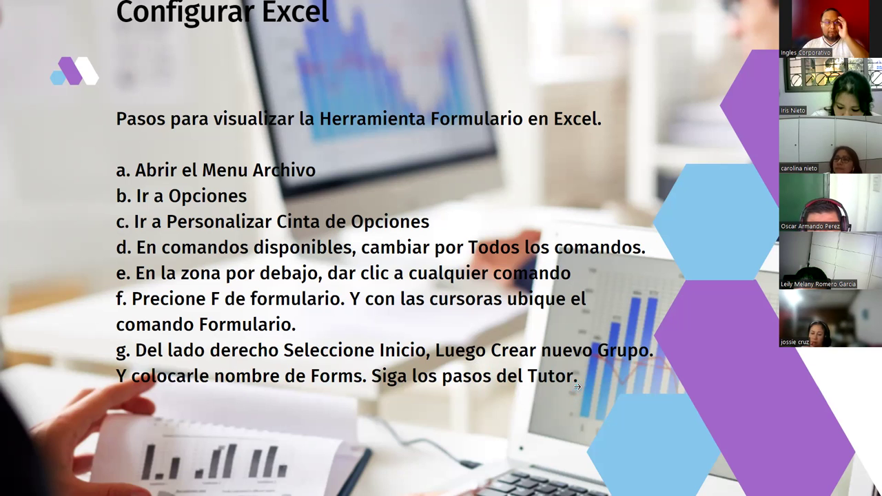
{"action": "mouse_move", "coordinate": [390, 463]}
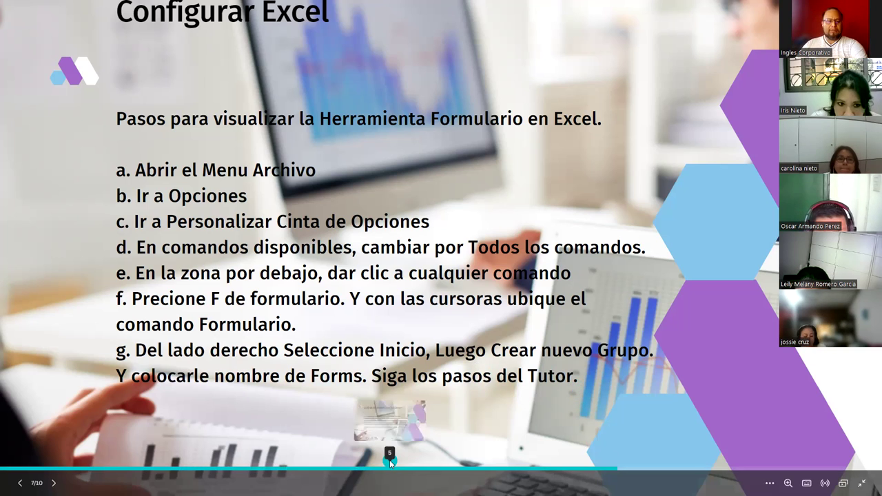
Step: Switch from the slideshow to the blank Excel workbook Libro1 with Alt+Tab
{"action": "key", "text": "alt+Tab"}
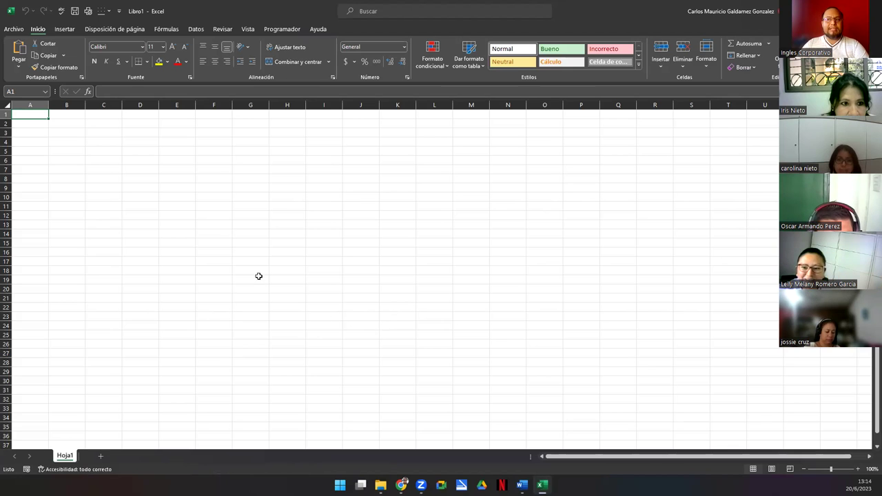
Step: Open Excel Options from the Archivo menu and move the dialog up and left
{"action": "left_click", "coordinate": [12, 30]}
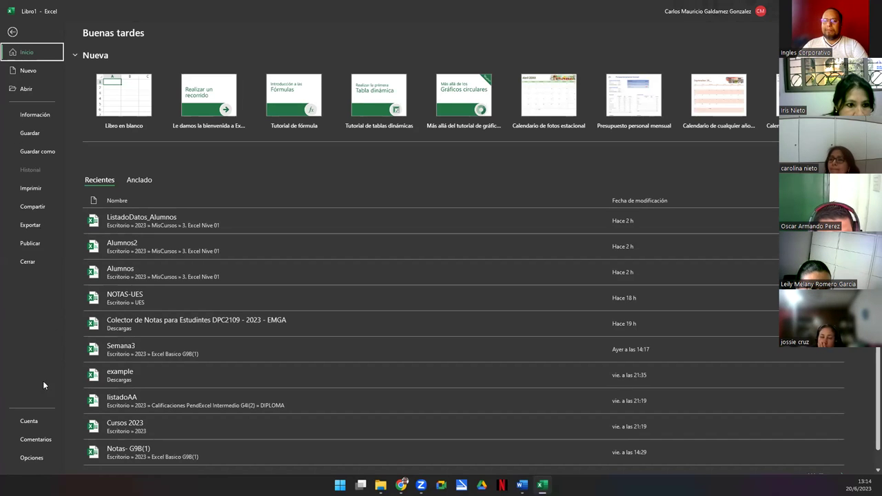
{"action": "left_click", "coordinate": [32, 458]}
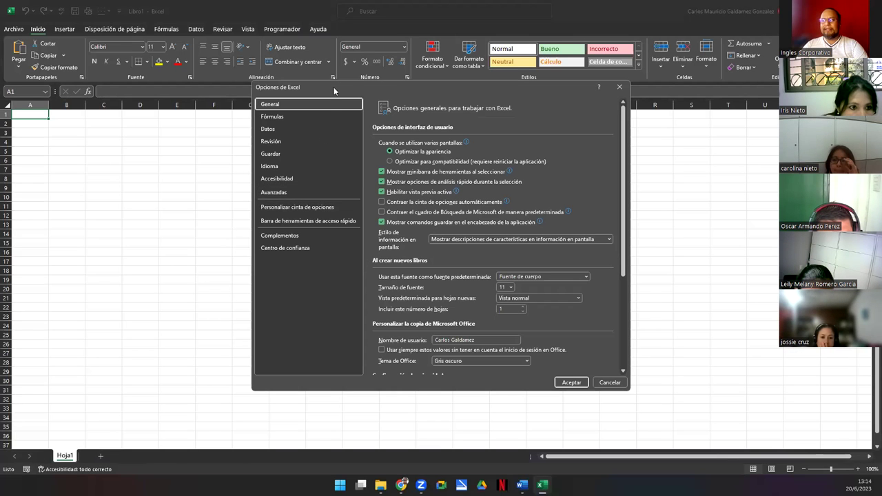
{"action": "left_click_drag", "start_coordinate": [326, 81], "coordinate": [249, 65]}
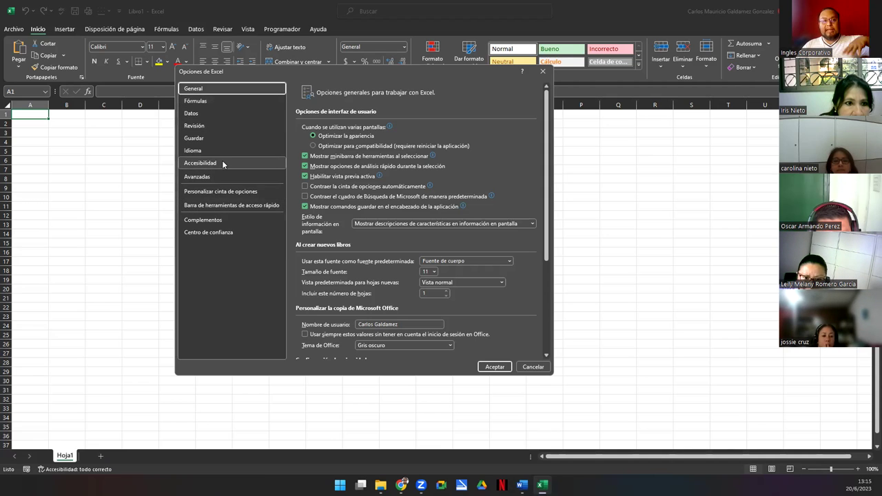
Step: Switch to Personalizar cinta de opciones and set the command source to Todos los comandos
{"action": "left_click", "coordinate": [191, 194]}
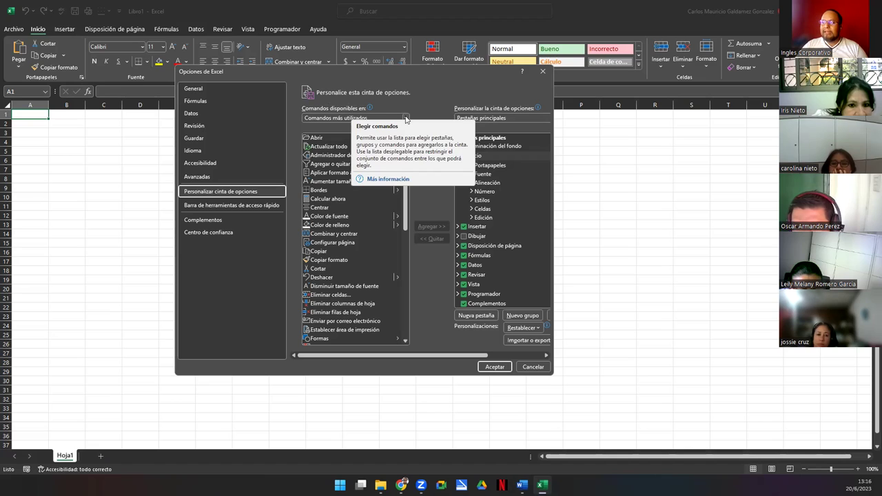
{"action": "left_click", "coordinate": [405, 119]}
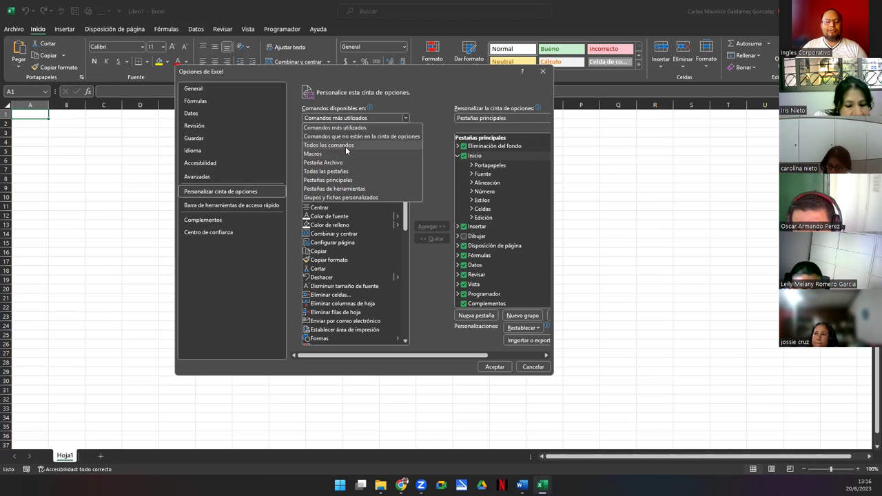
{"action": "key", "text": "Escape"}
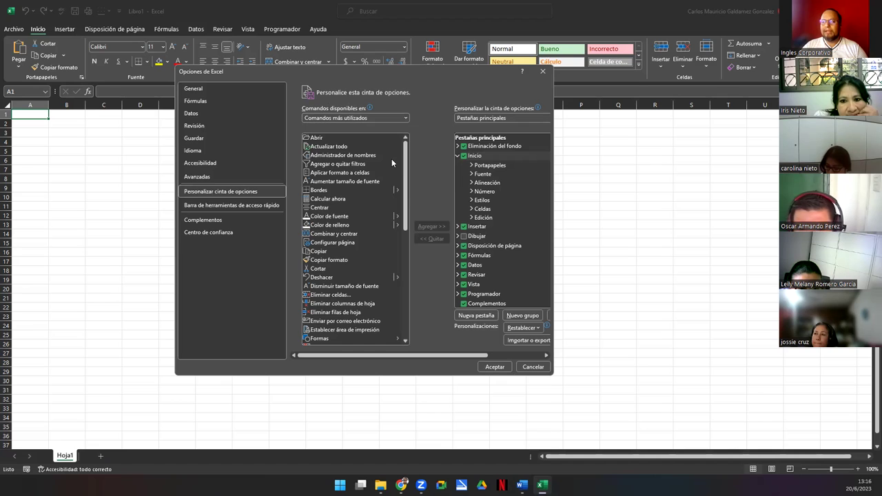
{"action": "key", "text": "Down"}
{"action": "key", "text": "Down"}
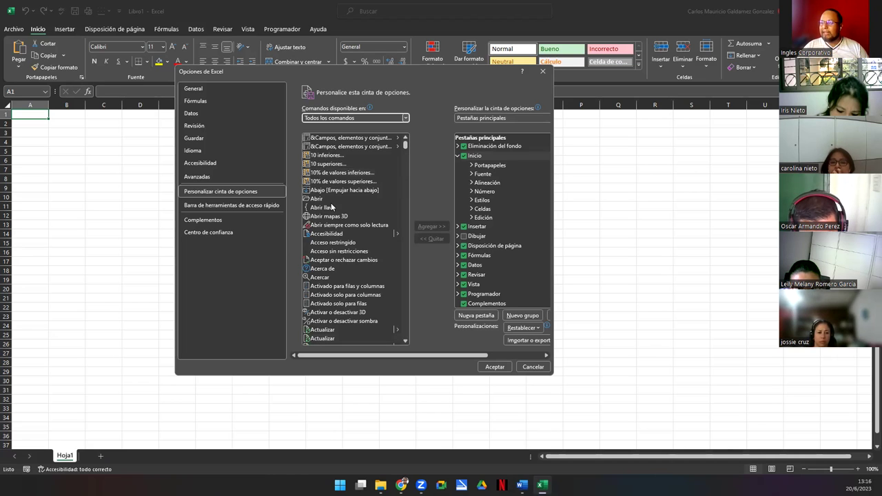
Step: Jump to the F entries in the all-commands list and land on Formulario
{"action": "left_click", "coordinate": [352, 173]}
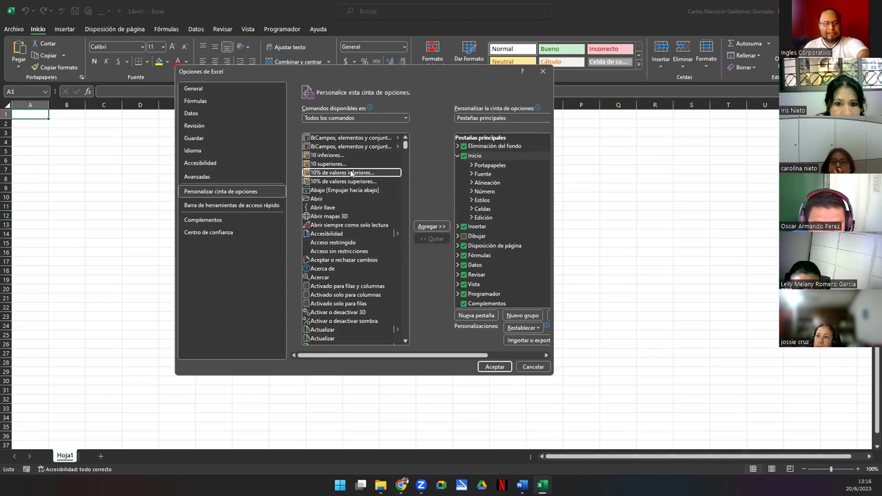
{"action": "key", "text": "f"}
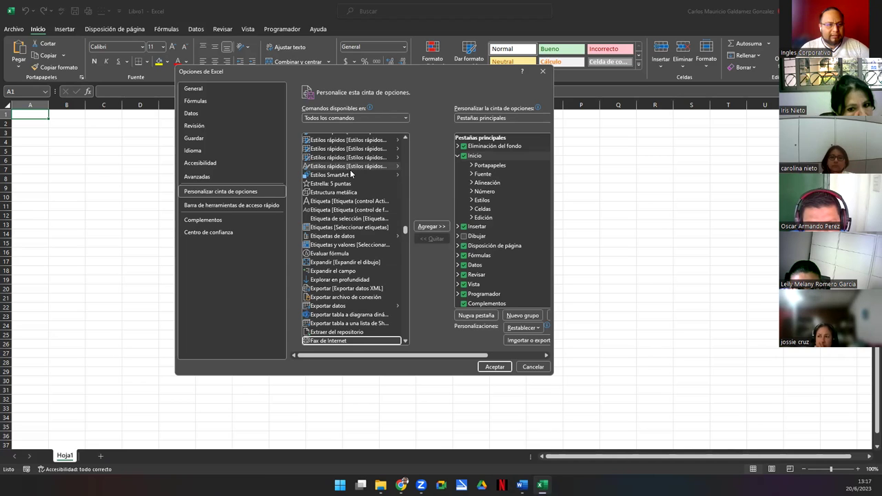
{"action": "key", "text": "Down"}
{"action": "key", "text": "Down"}
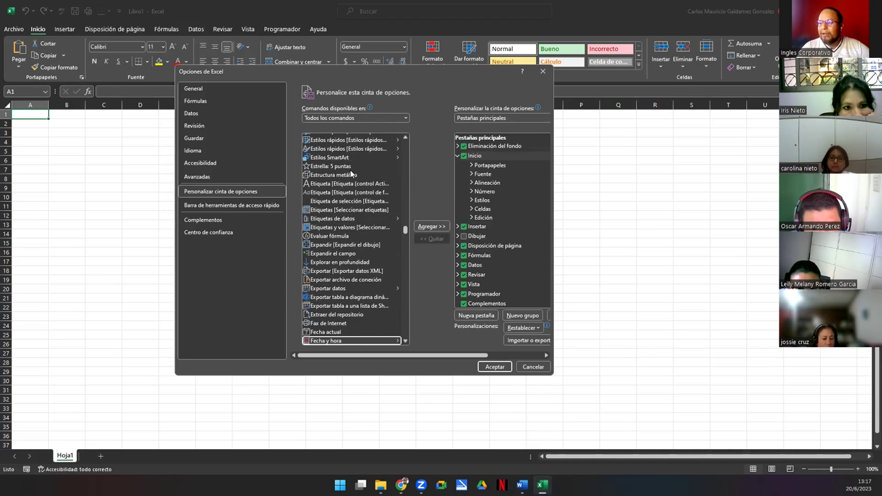
{"action": "key", "text": "Down"}
{"action": "key", "text": "Down"}
{"action": "key", "text": "Down"}
{"action": "key", "text": "Down"}
{"action": "key", "text": "Down"}
{"action": "key", "text": "Down"}
{"action": "key", "text": "Down"}
{"action": "key", "text": "Down"}
{"action": "key", "text": "Down"}
{"action": "key", "text": "Down"}
{"action": "key", "text": "Down"}
{"action": "key", "text": "Down"}
{"action": "key", "text": "Down"}
{"action": "key", "text": "Down"}
{"action": "key", "text": "Down"}
{"action": "key", "text": "Down"}
{"action": "key", "text": "Down"}
{"action": "key", "text": "Down"}
{"action": "key", "text": "Down"}
{"action": "key", "text": "Down"}
{"action": "key", "text": "Down"}
{"action": "key", "text": "Down"}
{"action": "key", "text": "Down"}
{"action": "key", "text": "Down"}
{"action": "key", "text": "Down"}
{"action": "key", "text": "Down"}
{"action": "key", "text": "Down"}
{"action": "key", "text": "Down"}
{"action": "key", "text": "Down"}
{"action": "key", "text": "Down"}
{"action": "key", "text": "Down"}
{"action": "key", "text": "Down"}
{"action": "key", "text": "Down"}
{"action": "key", "text": "Down"}
{"action": "key", "text": "Down"}
{"action": "key", "text": "Up"}
{"action": "key", "text": "Up"}
{"action": "key", "text": "Up"}
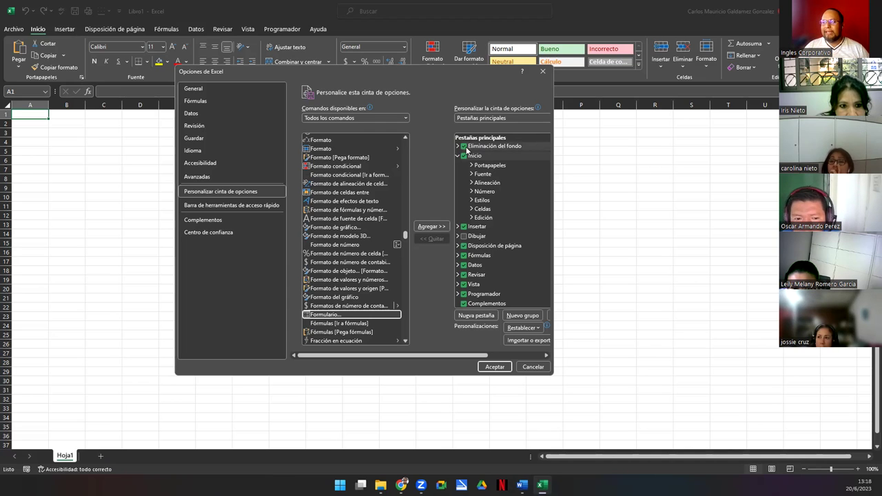
Step: Select Inicio under Pestañas principales so its seven groups are listed
{"action": "left_click", "coordinate": [475, 157]}
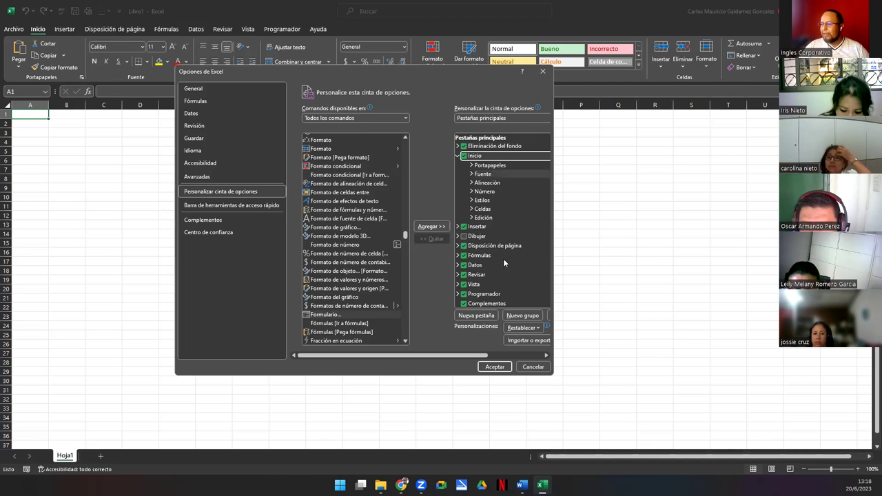
{"action": "left_click", "coordinate": [547, 356]}
{"action": "left_click", "coordinate": [546, 356]}
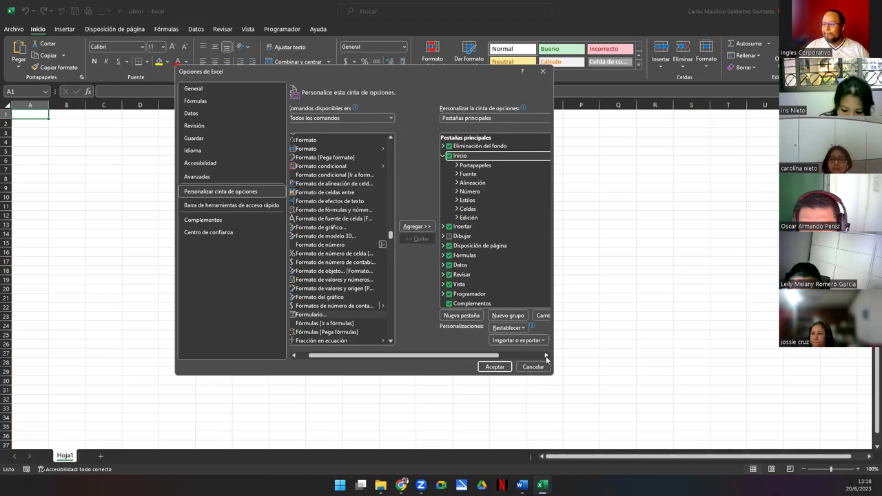
{"action": "left_click", "coordinate": [546, 355]}
{"action": "left_click", "coordinate": [547, 356]}
{"action": "left_click", "coordinate": [546, 356]}
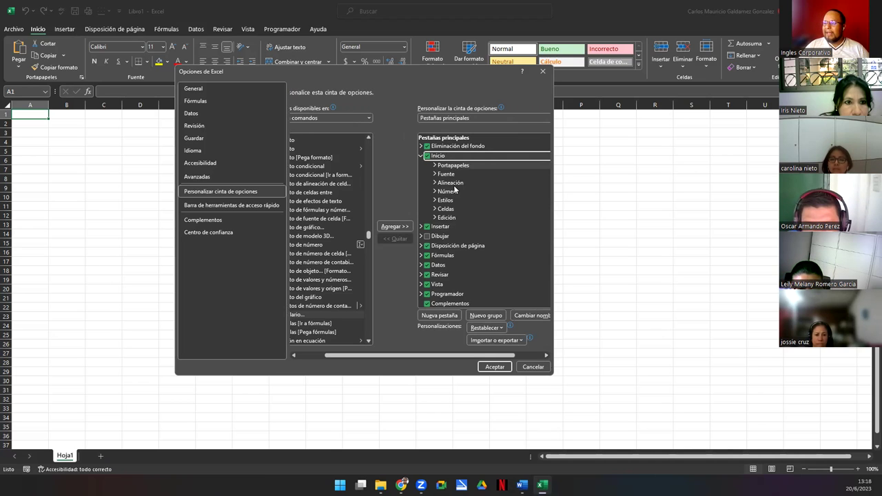
Step: Add a new custom group to Inicio after Edición and rename it Forms
{"action": "left_click", "coordinate": [497, 318]}
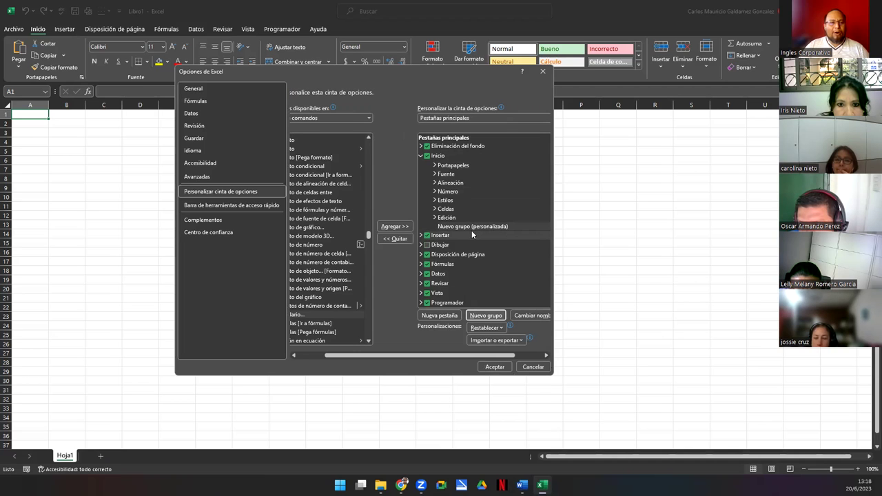
{"action": "left_click", "coordinate": [472, 156]}
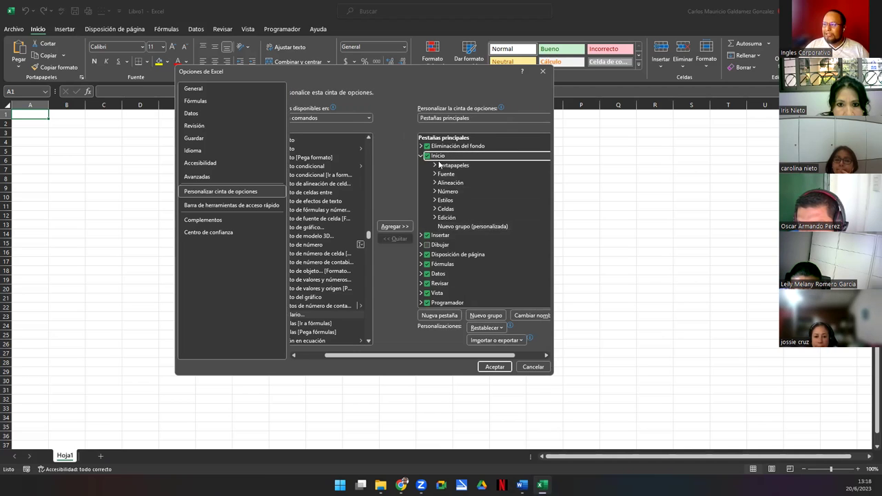
{"action": "left_click", "coordinate": [473, 227]}
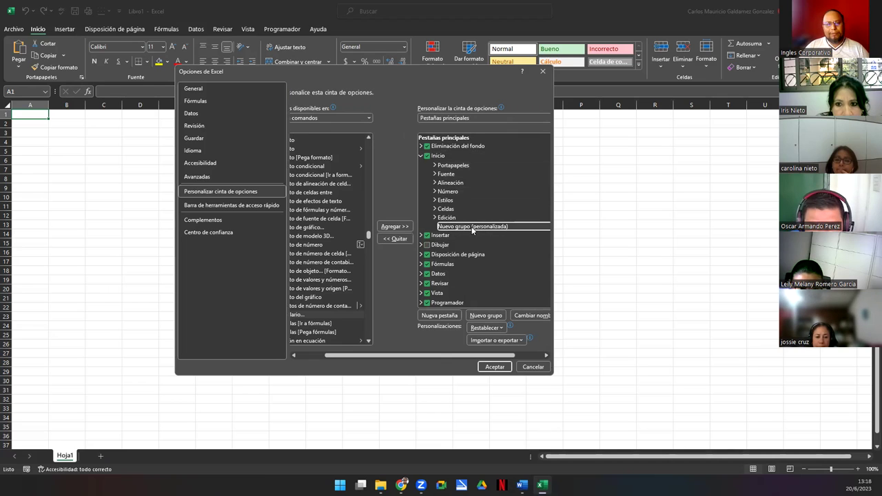
{"action": "left_click", "coordinate": [525, 317]}
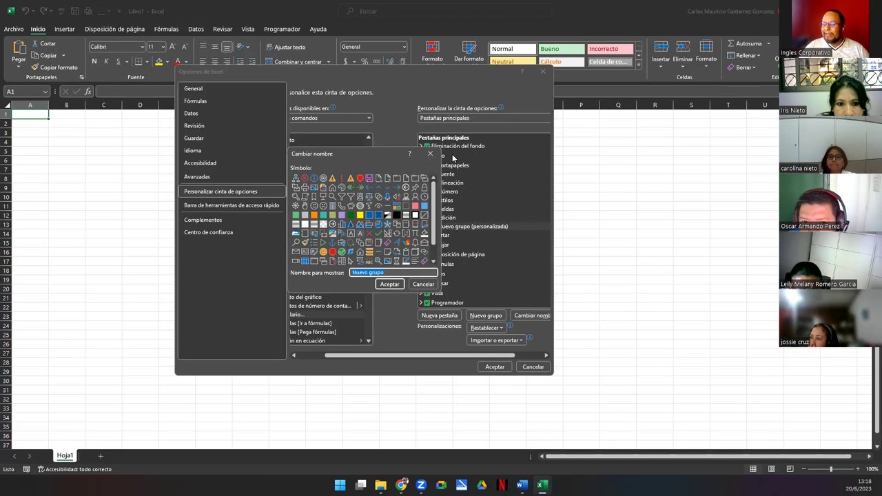
{"action": "left_click_drag", "start_coordinate": [351, 153], "coordinate": [425, 179]}
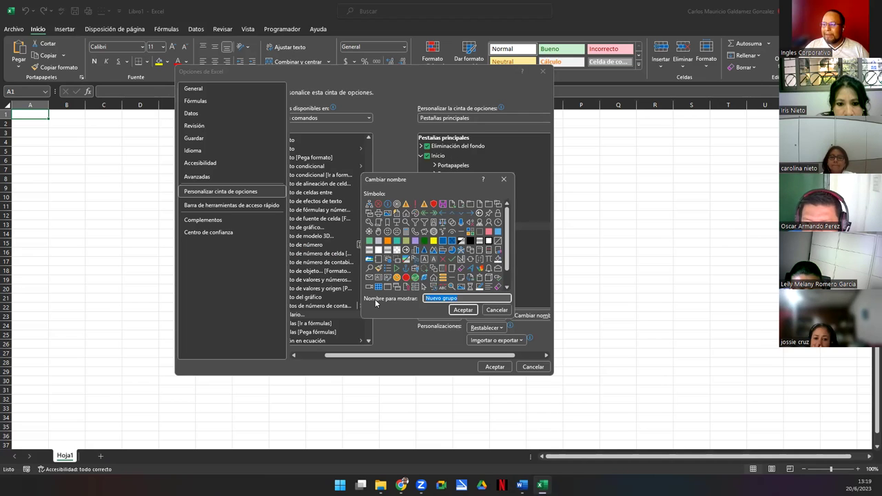
{"action": "key", "text": "BackSpace"}
{"action": "type", "text": "Form"}
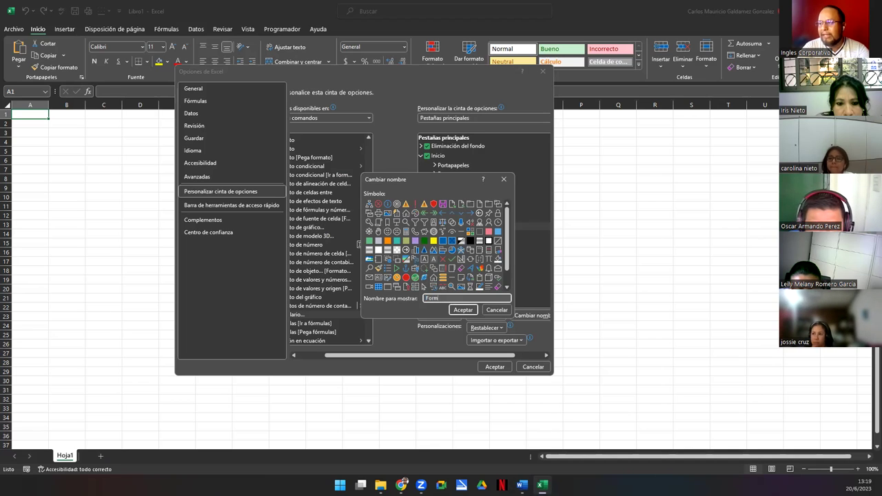
{"action": "type", "text": "s"}
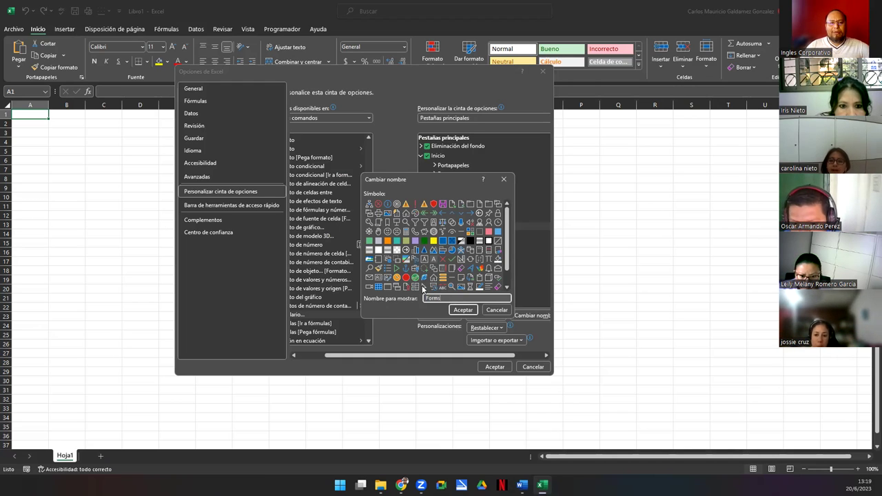
{"action": "left_click", "coordinate": [455, 310]}
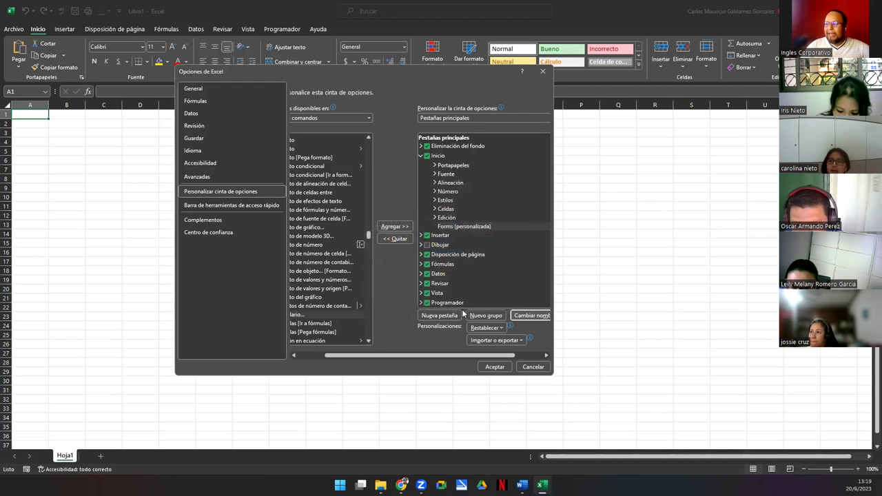
Step: Select Forms (personalizada) as the destination and pick Formulario... in the command list
{"action": "left_click", "coordinate": [449, 228]}
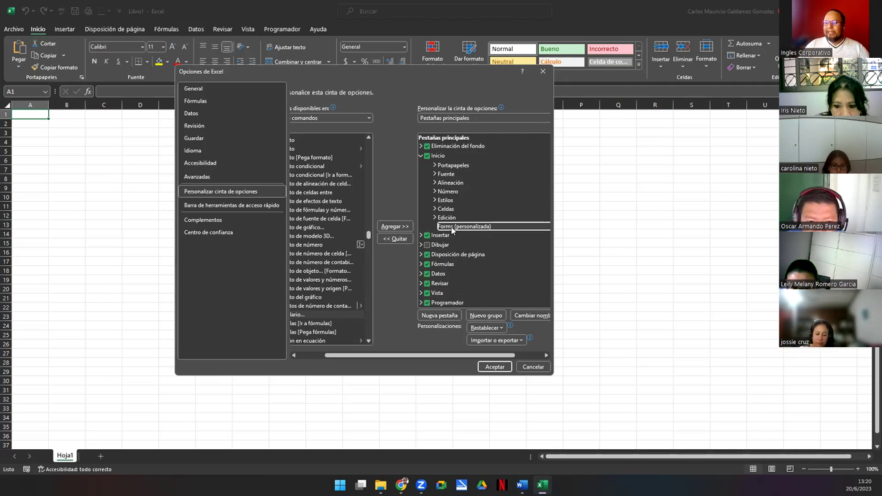
{"action": "left_click_drag", "start_coordinate": [327, 354], "coordinate": [309, 359]}
{"action": "left_click", "coordinate": [322, 316]}
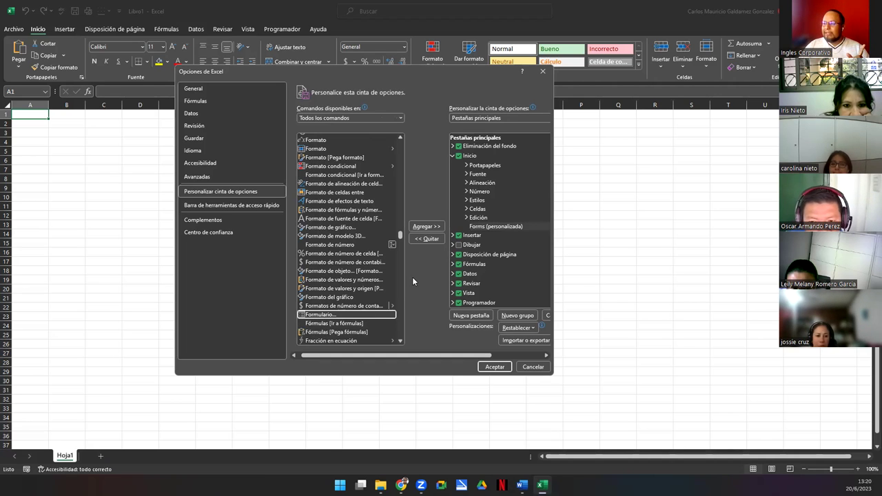
{"action": "left_click", "coordinate": [490, 226]}
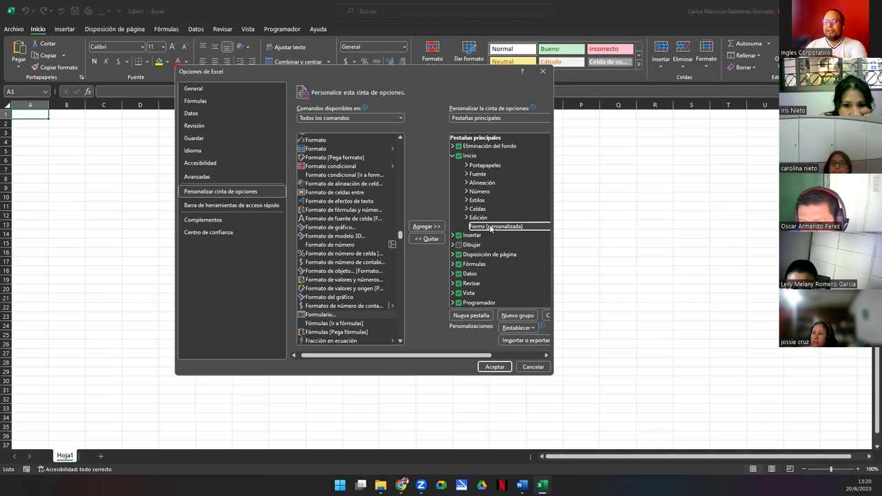
{"action": "left_click", "coordinate": [327, 314]}
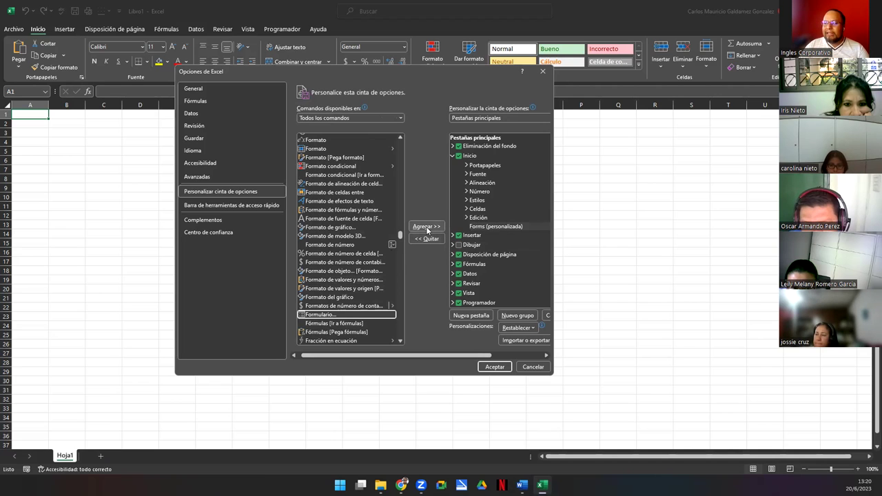
Step: Add Formulario to Forms (personalizada), widen the dialog and expand the group to verify it
{"action": "left_click", "coordinate": [426, 227]}
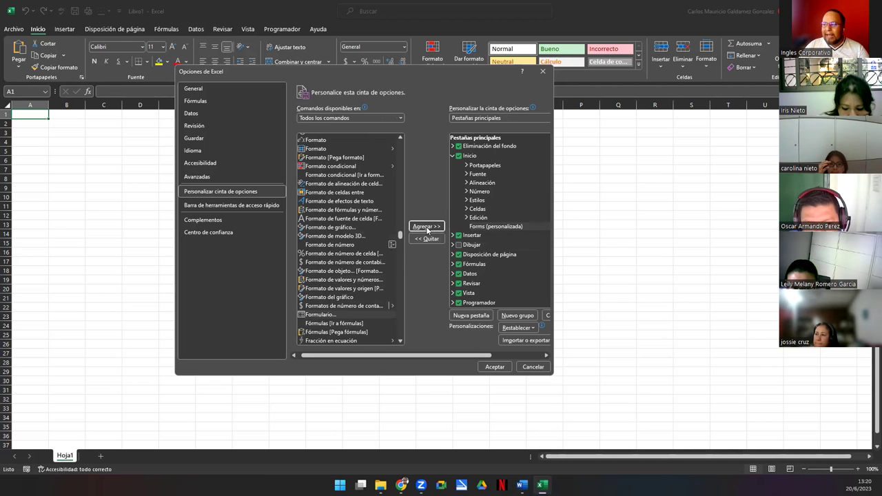
{"action": "left_click", "coordinate": [496, 228]}
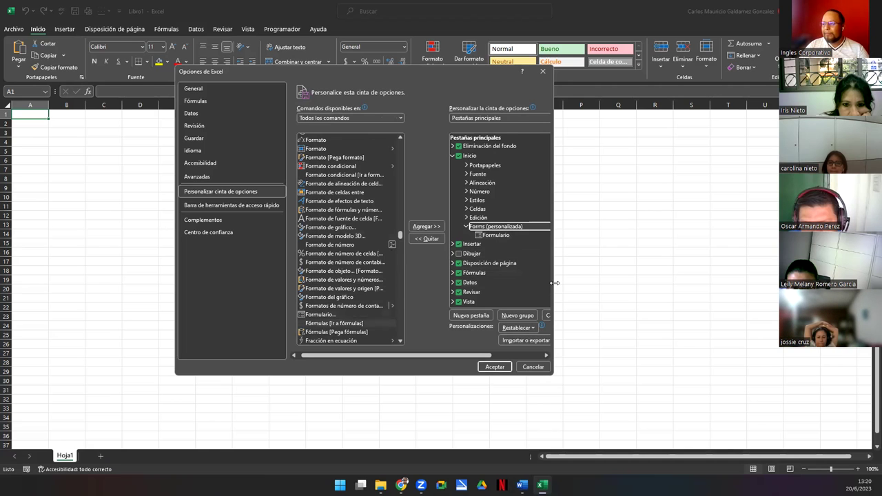
{"action": "left_click_drag", "start_coordinate": [554, 282], "coordinate": [646, 282]}
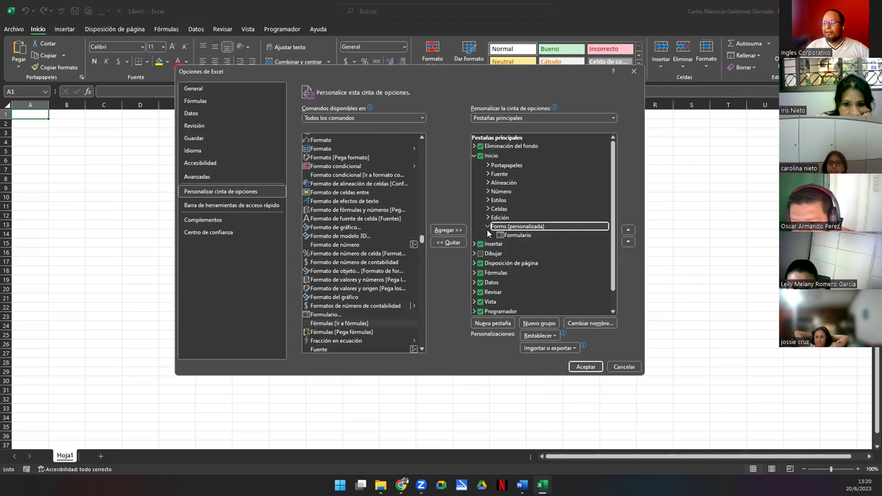
{"action": "left_click", "coordinate": [487, 227]}
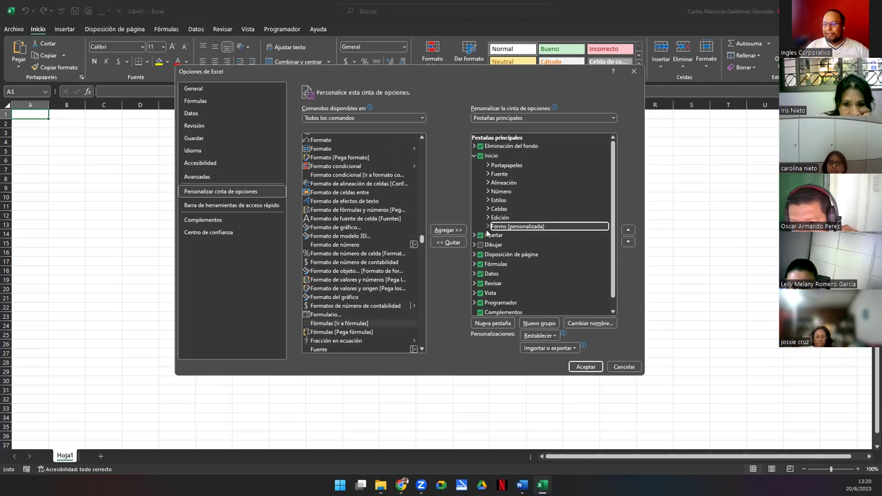
{"action": "left_click", "coordinate": [488, 217]}
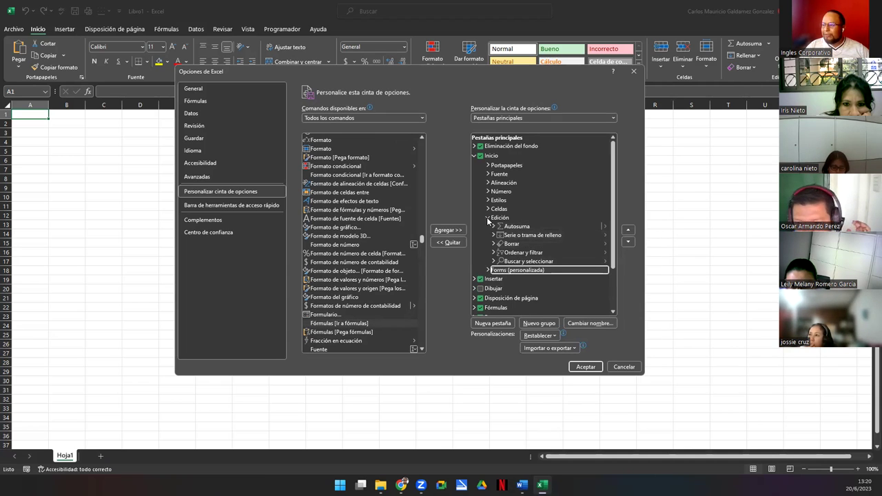
{"action": "left_click", "coordinate": [488, 217]}
{"action": "left_click", "coordinate": [488, 226]}
{"action": "left_click", "coordinate": [516, 235]}
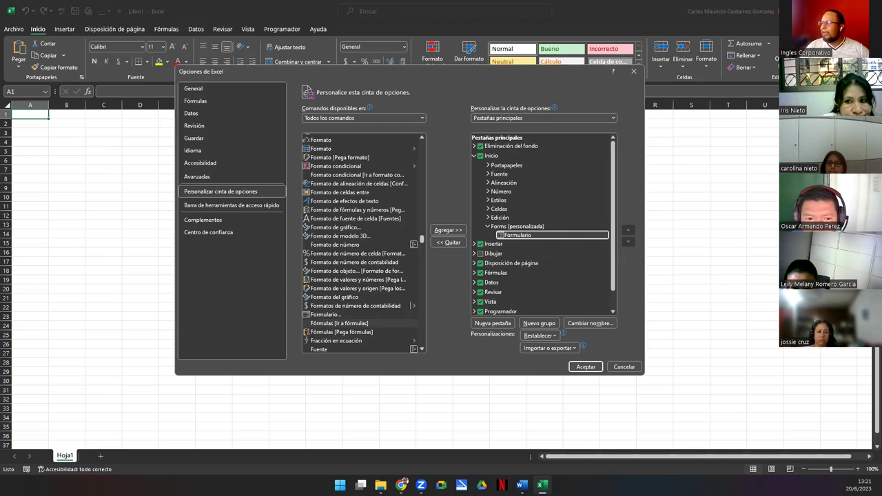
Step: Confirm the ribbon customization with Aceptar to close Opciones de Excel
{"action": "left_click", "coordinate": [589, 369]}
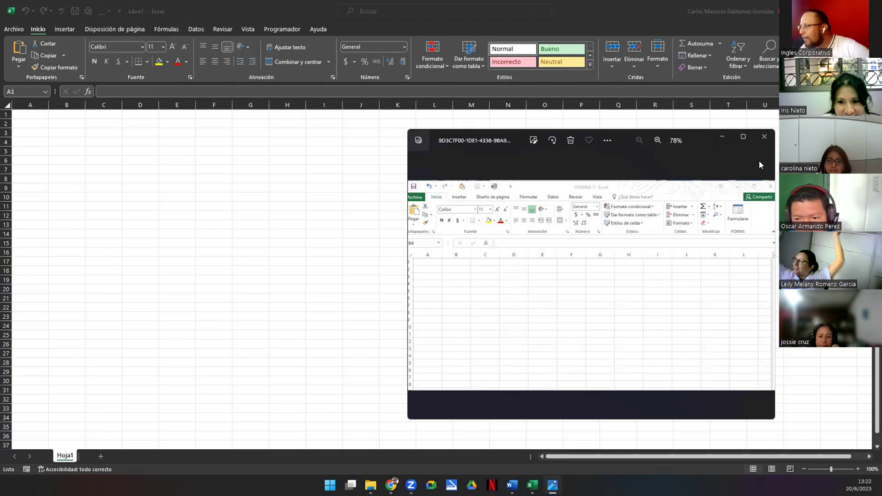
Step: Close the Photos screenshot and reopen Excel Options from the Archivo menu
{"action": "left_click", "coordinate": [763, 136]}
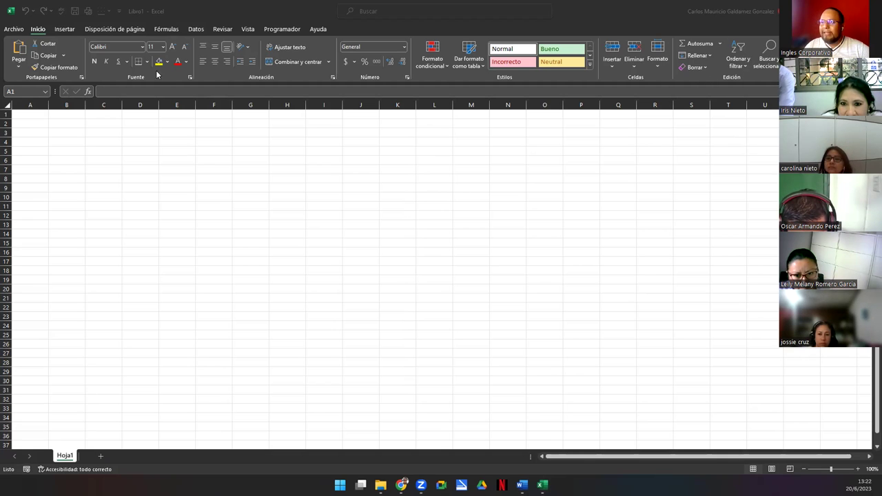
{"action": "left_click", "coordinate": [39, 30]}
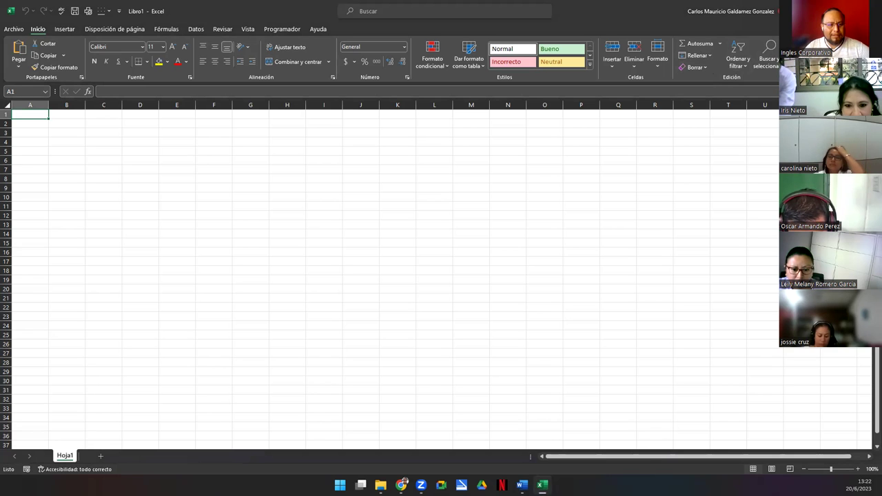
{"action": "left_click", "coordinate": [13, 30]}
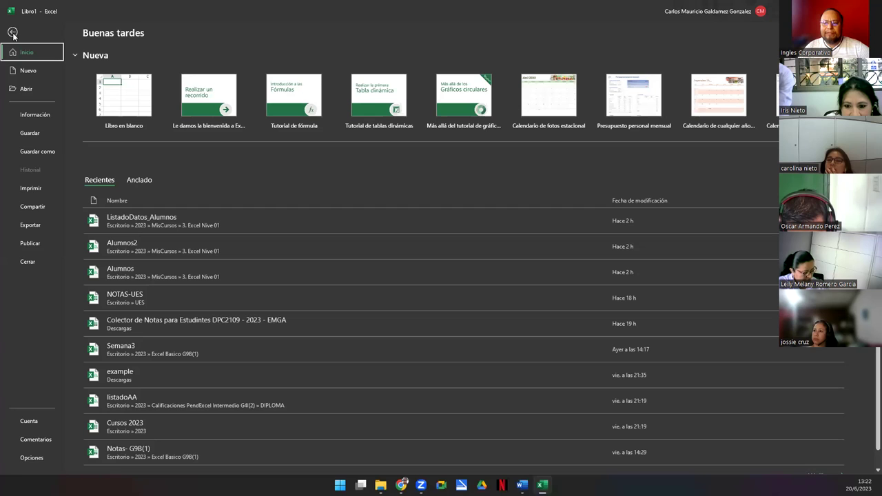
{"action": "left_click", "coordinate": [32, 458]}
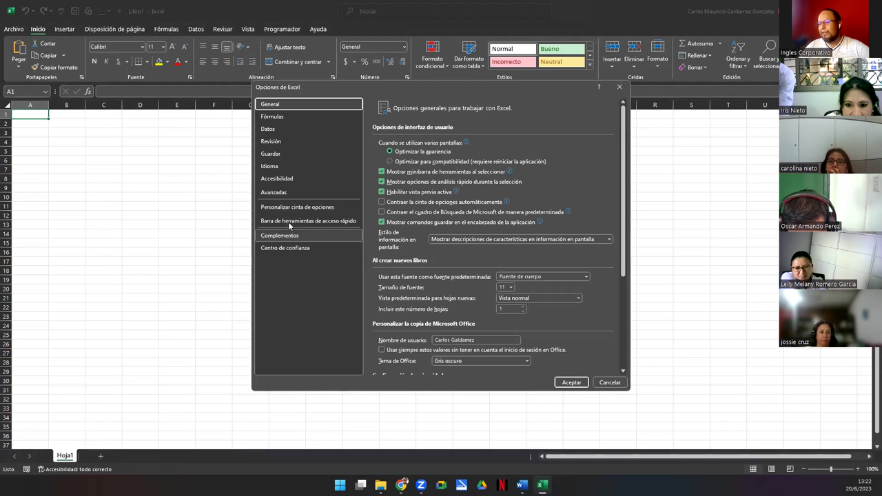
Step: Open Personalizar cinta de opciones, widen and reposition the dialog, and list Todos los comandos
{"action": "left_click", "coordinate": [288, 208]}
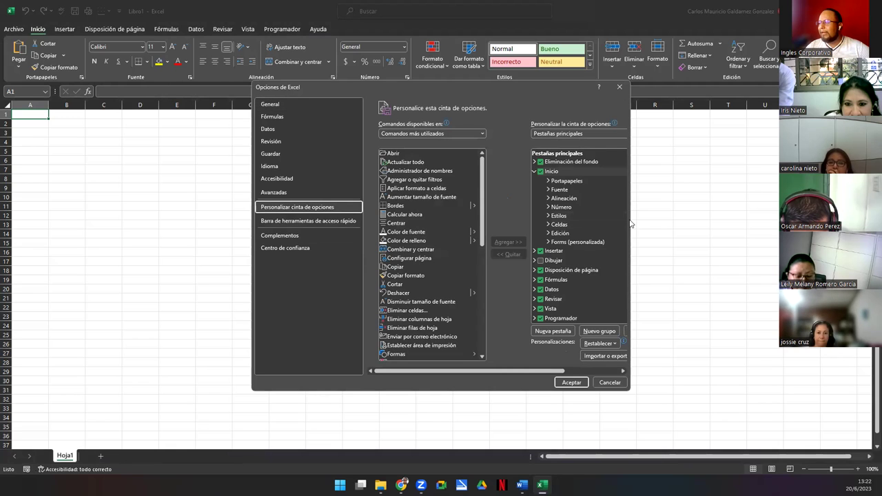
{"action": "left_click_drag", "start_coordinate": [630, 219], "coordinate": [731, 219]}
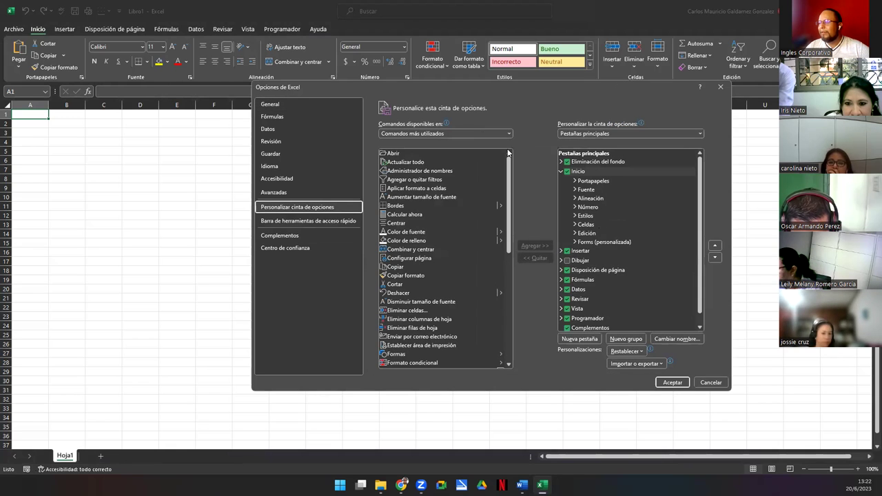
{"action": "left_click_drag", "start_coordinate": [480, 88], "coordinate": [375, 64]}
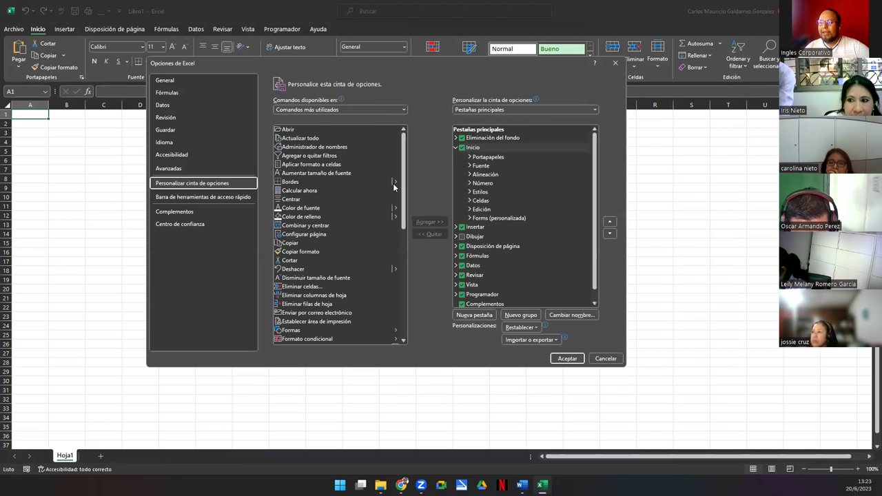
{"action": "left_click", "coordinate": [325, 110]}
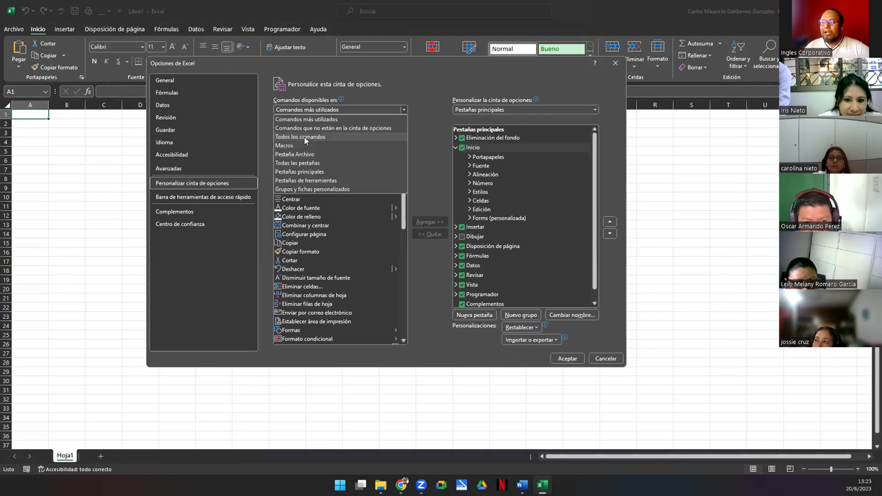
{"action": "left_click", "coordinate": [335, 198]}
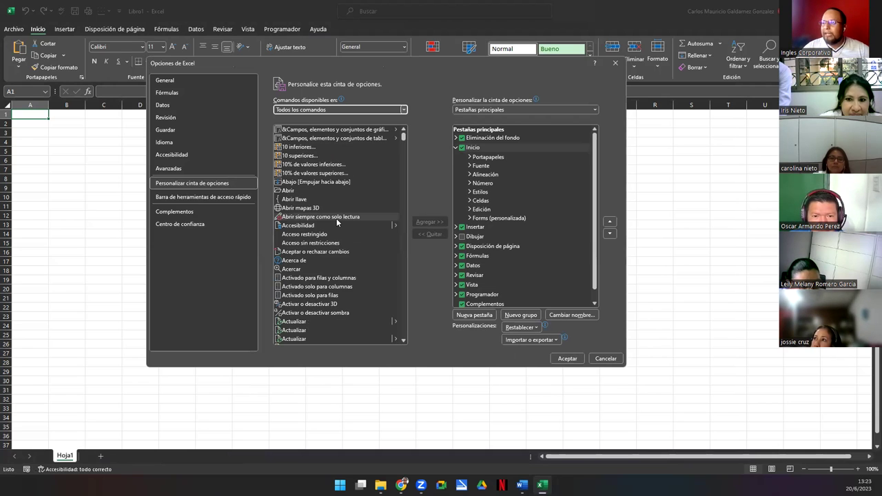
Step: Keep Todos los comandos as the source and scroll the list to the F commands near Formulario
{"action": "left_click", "coordinate": [306, 111]}
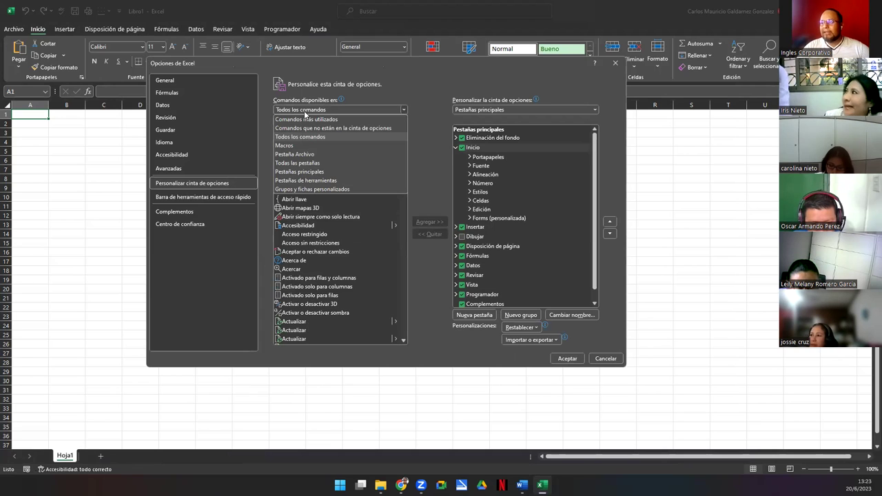
{"action": "left_click", "coordinate": [314, 137]}
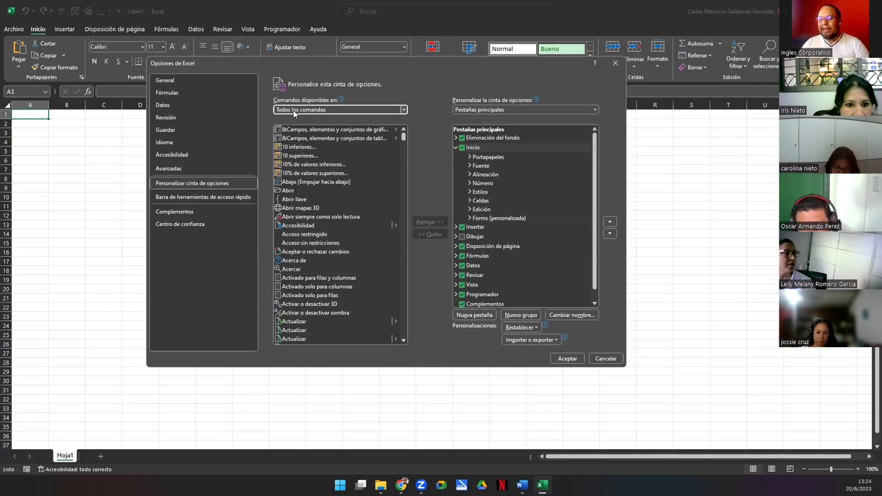
{"action": "left_click", "coordinate": [297, 212]}
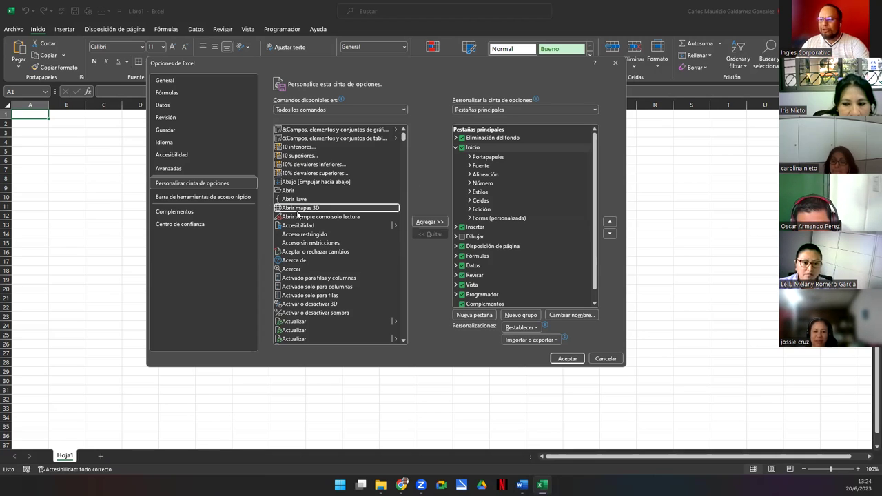
{"action": "key", "text": "f"}
{"action": "scroll", "coordinate": [331, 283], "scroll_direction": "down", "scroll_amount": 8}
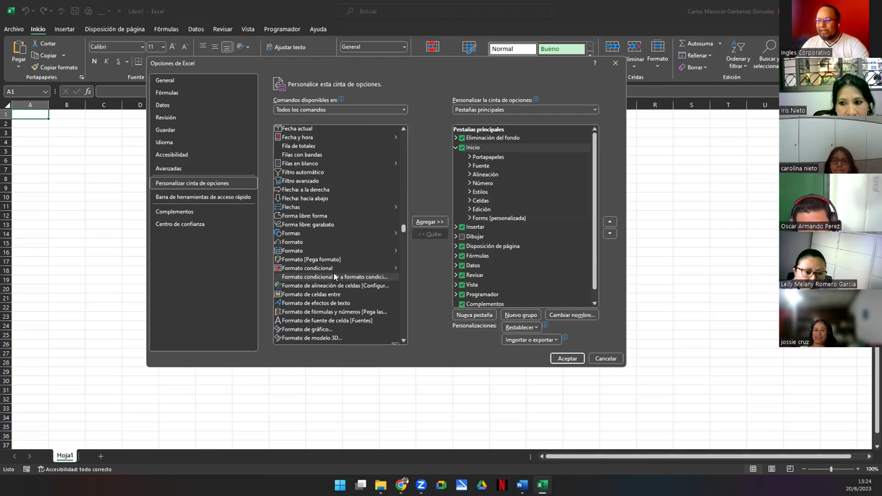
{"action": "scroll", "coordinate": [312, 276], "scroll_direction": "down", "scroll_amount": 5}
{"action": "scroll", "coordinate": [312, 275], "scroll_direction": "down", "scroll_amount": 5}
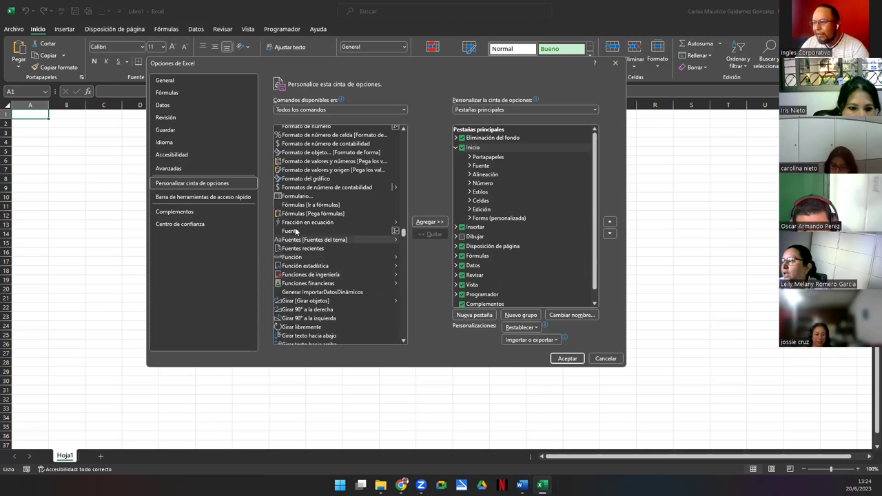
{"action": "scroll", "coordinate": [302, 249], "scroll_direction": "up", "scroll_amount": 10}
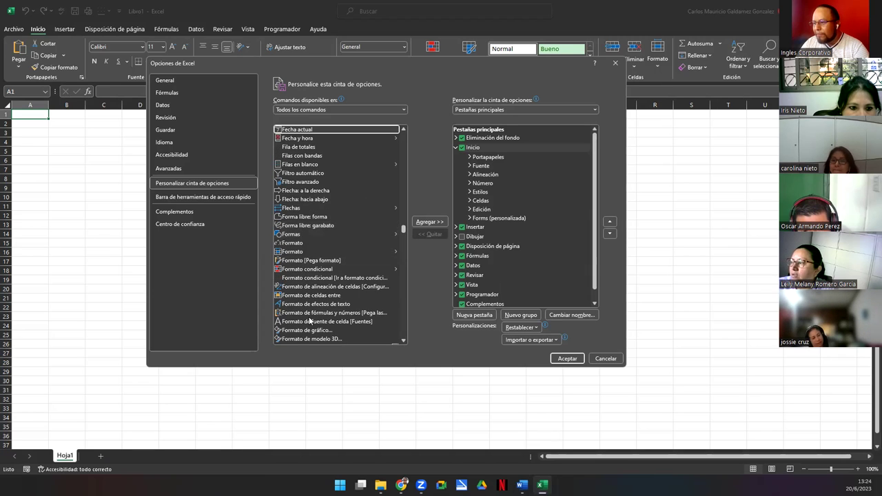
{"action": "scroll", "coordinate": [301, 314], "scroll_direction": "down", "scroll_amount": 4}
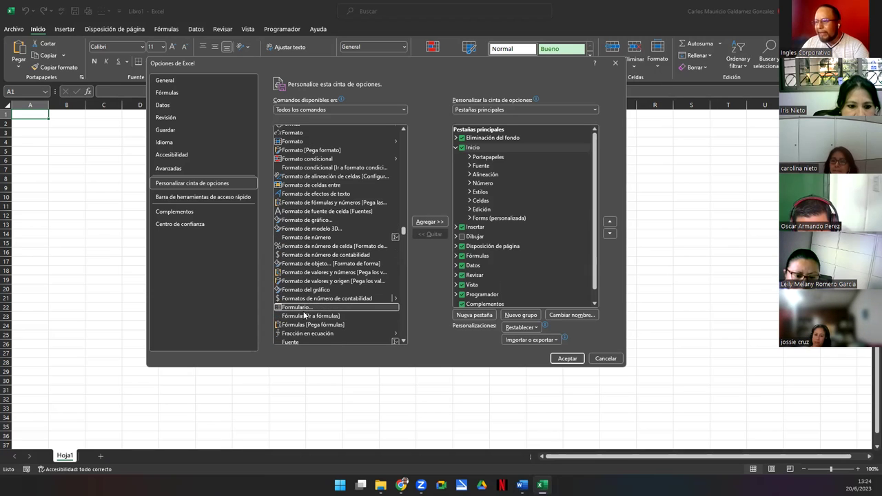
{"action": "scroll", "coordinate": [357, 280], "scroll_direction": "down", "scroll_amount": 8}
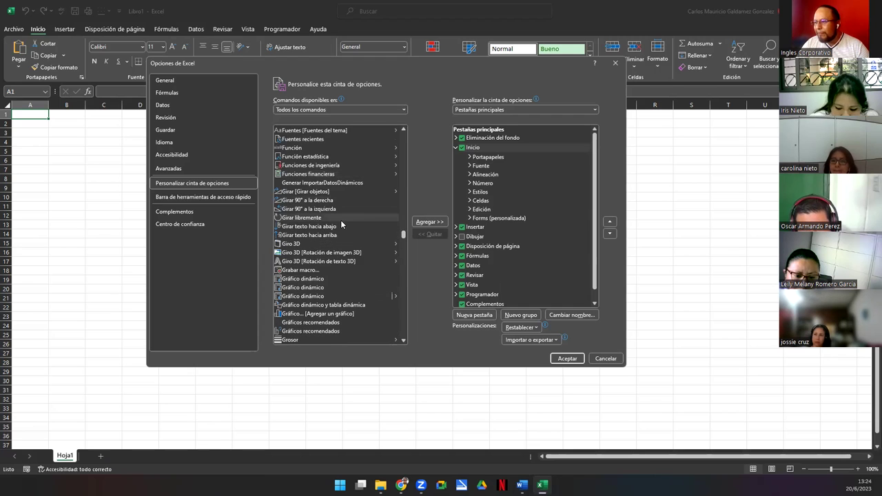
Step: Add the Formulario... command to the custom Forms (personalizada) group under Inicio with Agregar >>
{"action": "scroll", "coordinate": [340, 220], "scroll_direction": "up", "scroll_amount": 4}
{"action": "left_click", "coordinate": [277, 197]}
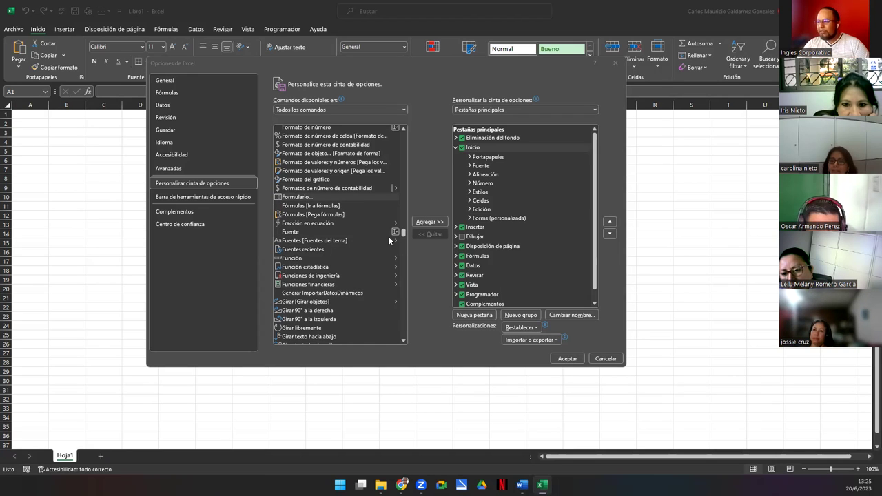
{"action": "left_click", "coordinate": [470, 147]}
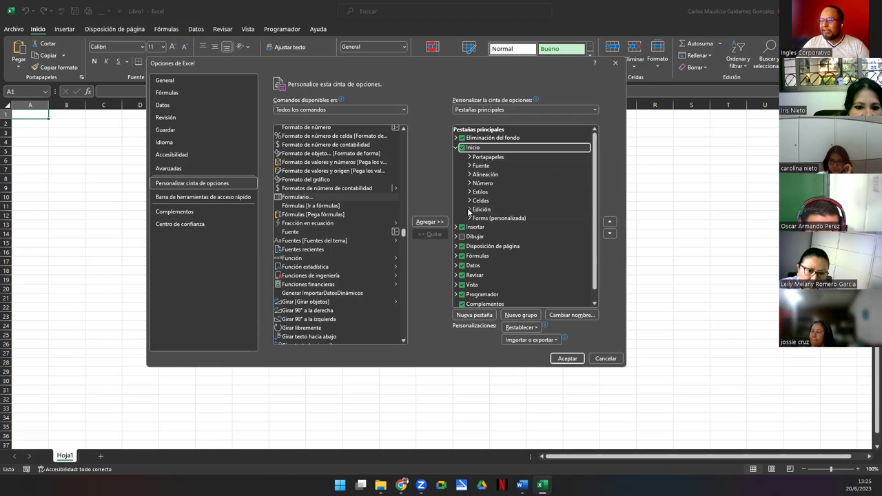
{"action": "left_click", "coordinate": [469, 209]}
{"action": "left_click", "coordinate": [469, 208]}
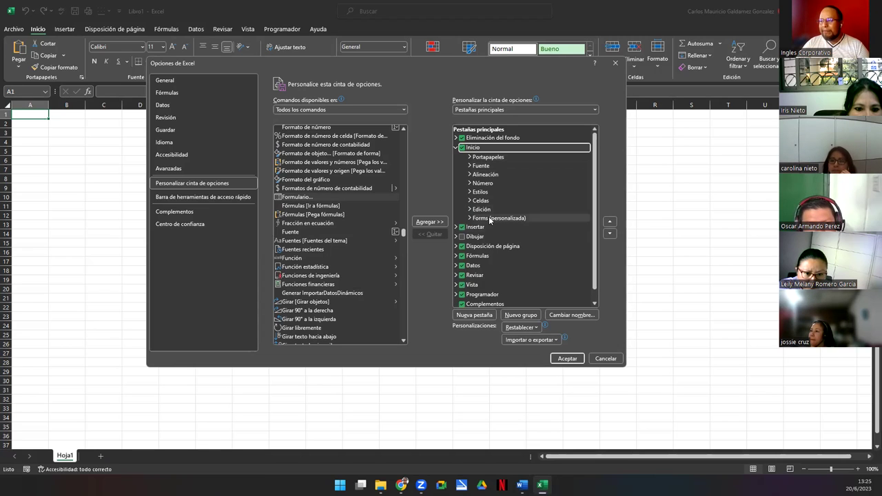
{"action": "left_click", "coordinate": [490, 218]}
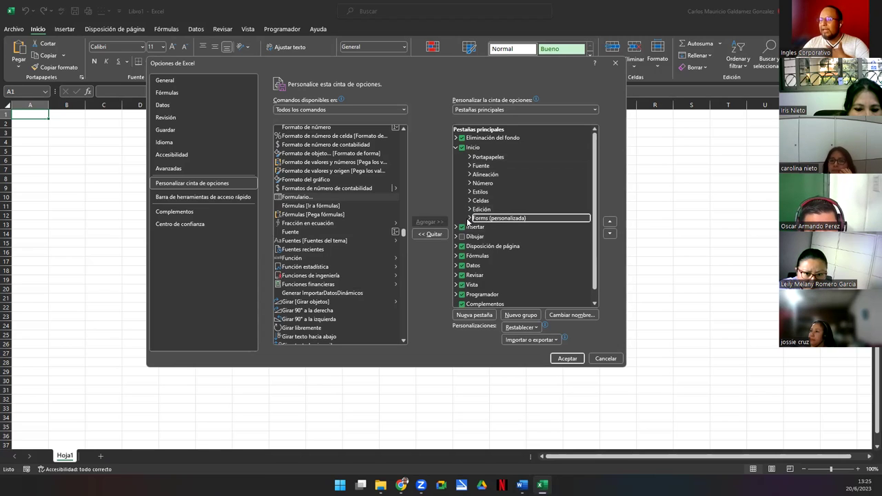
{"action": "left_click", "coordinate": [469, 218]}
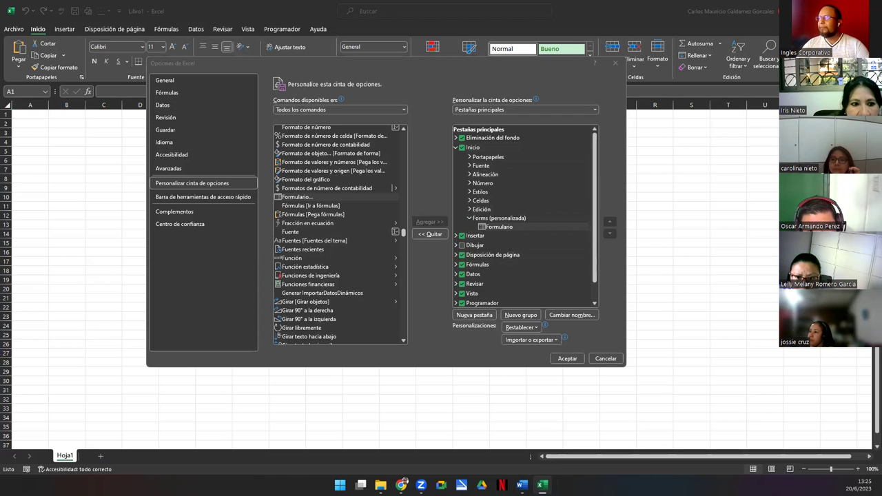
Step: Confirm the ribbon customization with Aceptar, closing Opciones de Excel
{"action": "left_click", "coordinate": [499, 227]}
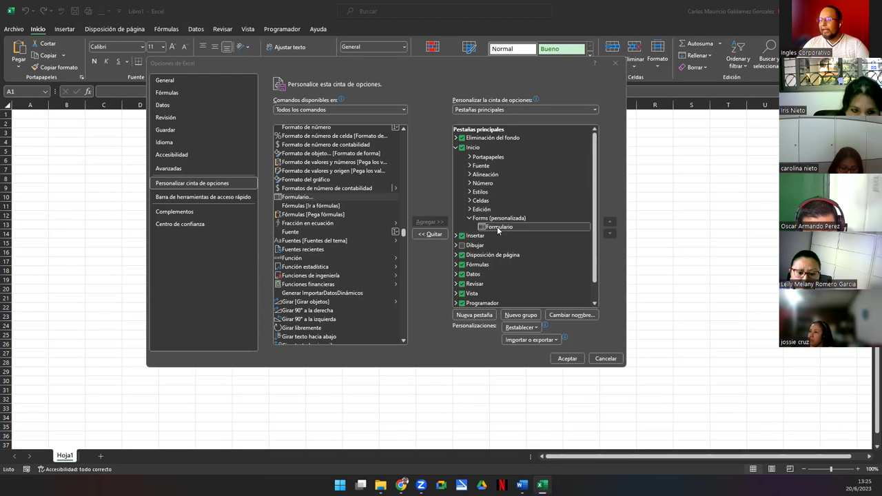
{"action": "left_click", "coordinate": [569, 365]}
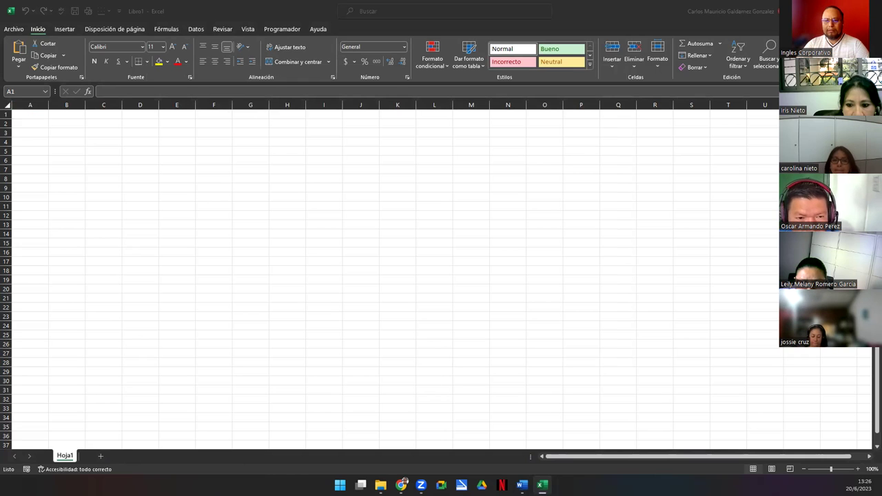
Step: Reopen Opciones de Excel from the Archivo backstage view
{"action": "left_click", "coordinate": [19, 32]}
{"action": "left_click", "coordinate": [19, 31]}
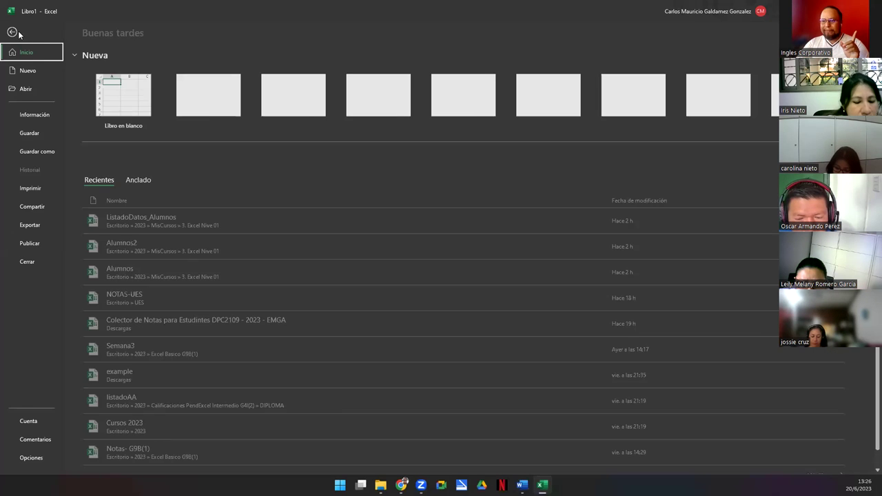
{"action": "left_click", "coordinate": [35, 458]}
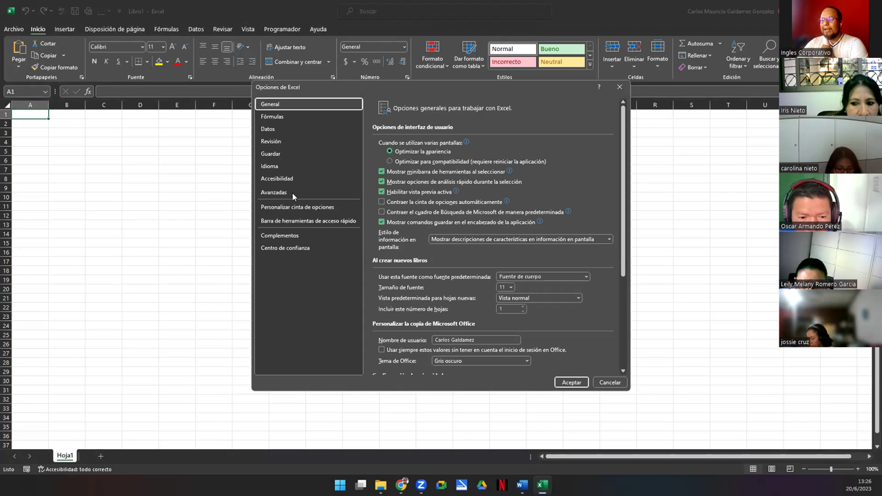
Step: In Personalizar cinta de opciones, list Todos los comandos and scroll to the F commands
{"action": "left_click", "coordinate": [293, 207]}
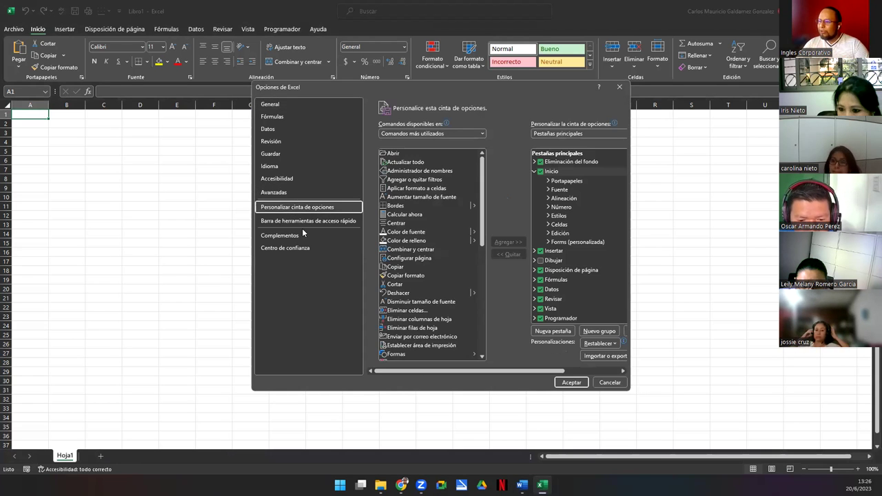
{"action": "left_click", "coordinate": [412, 292]}
{"action": "key", "text": "Page_Down"}
{"action": "key", "text": "Page_Down"}
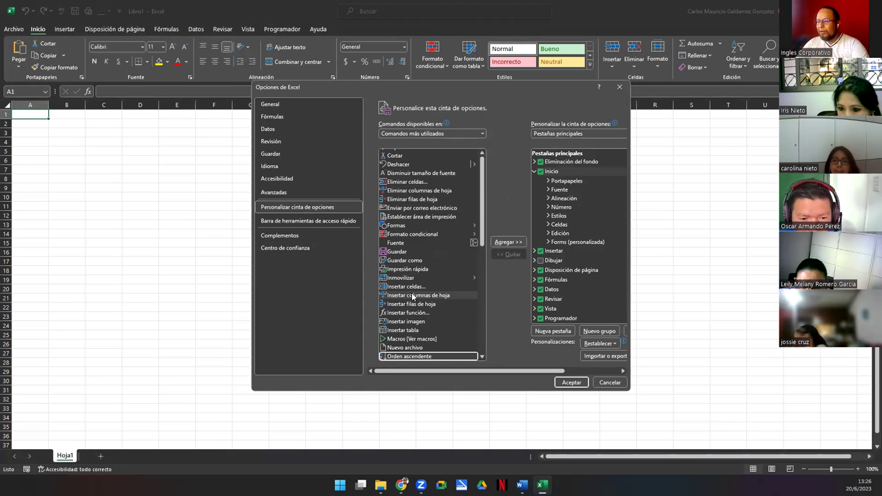
{"action": "key", "text": "f"}
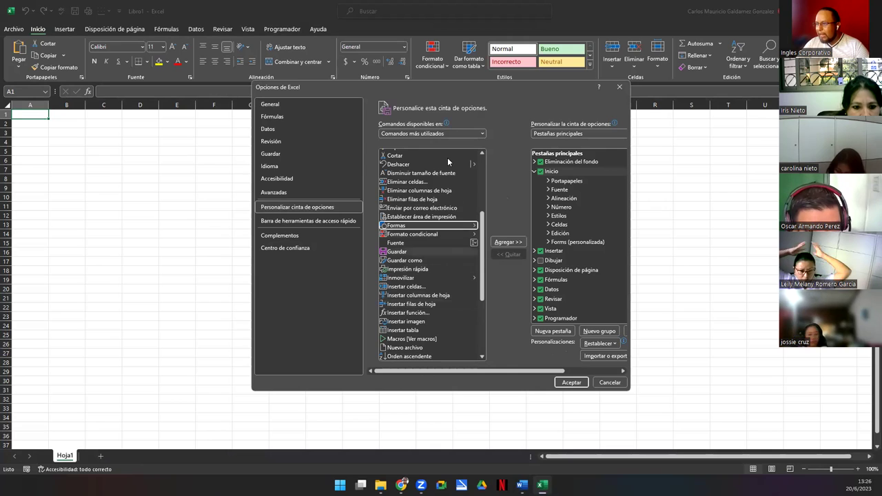
{"action": "key", "text": "shift+Tab"}
{"action": "key", "text": "alt+Down"}
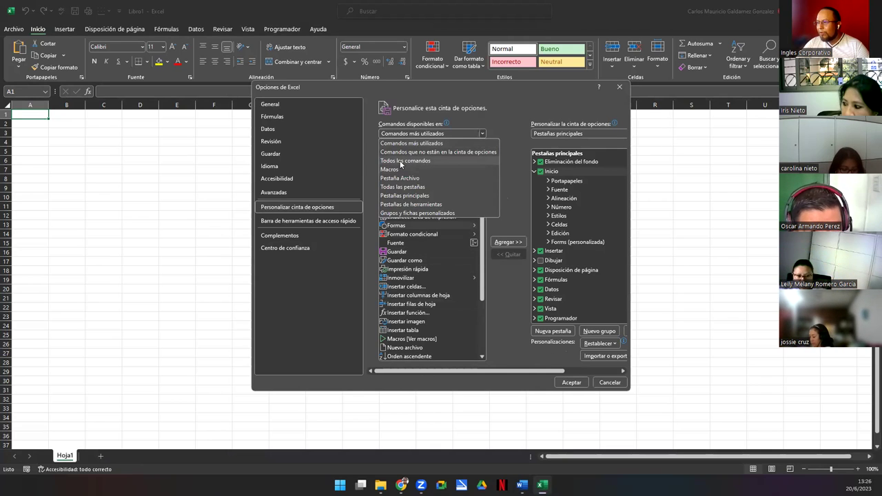
{"action": "key", "text": "Escape"}
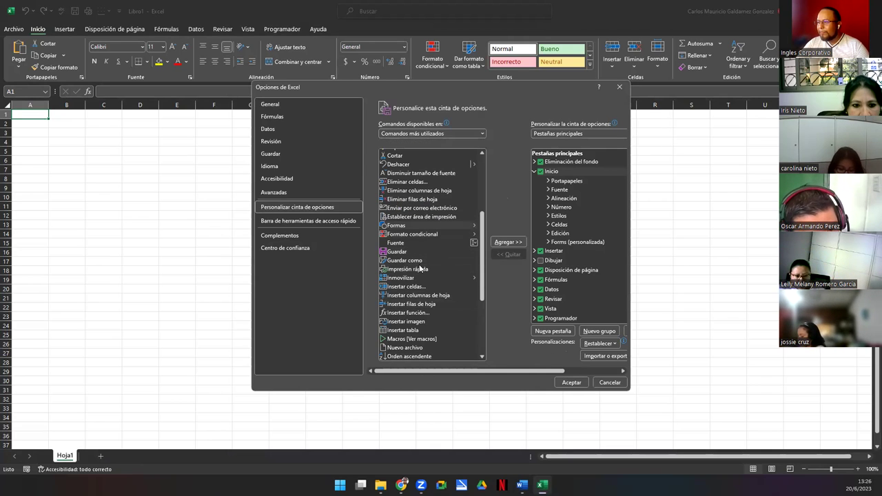
{"action": "left_click", "coordinate": [420, 267]}
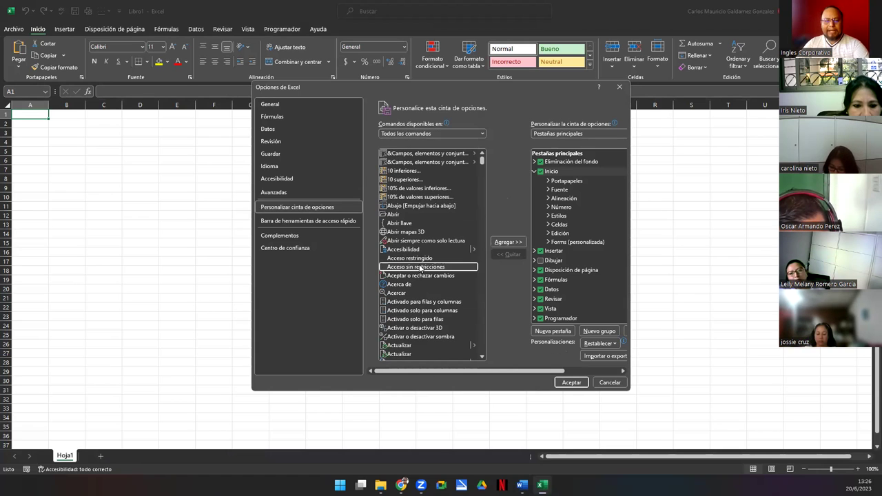
{"action": "key", "text": "f"}
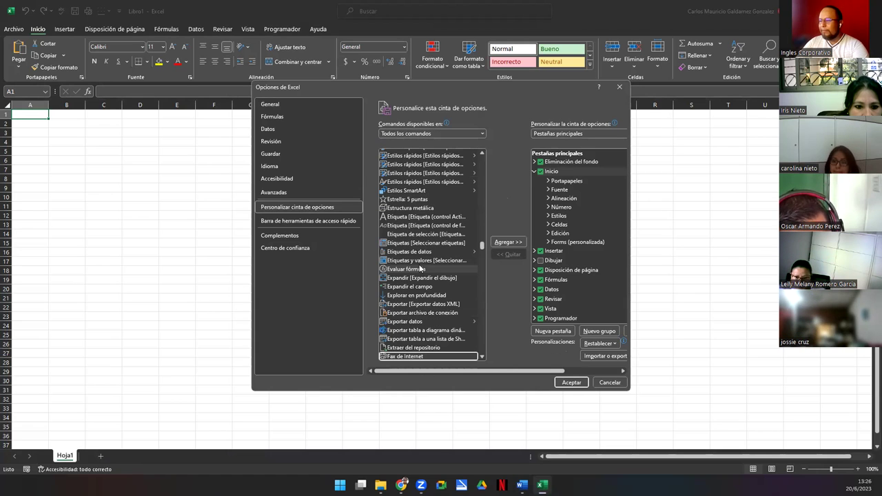
{"action": "scroll", "coordinate": [415, 279], "scroll_direction": "down", "scroll_amount": 8}
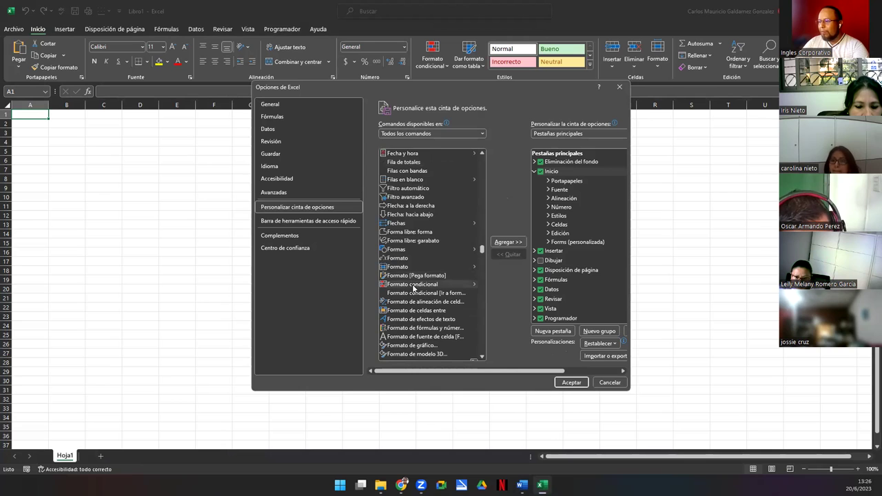
{"action": "scroll", "coordinate": [414, 288], "scroll_direction": "down", "scroll_amount": 4}
Step: Select Formulario... in the full list and the Forms (personalizada) group, shifting the view right
{"action": "left_click", "coordinate": [406, 323]}
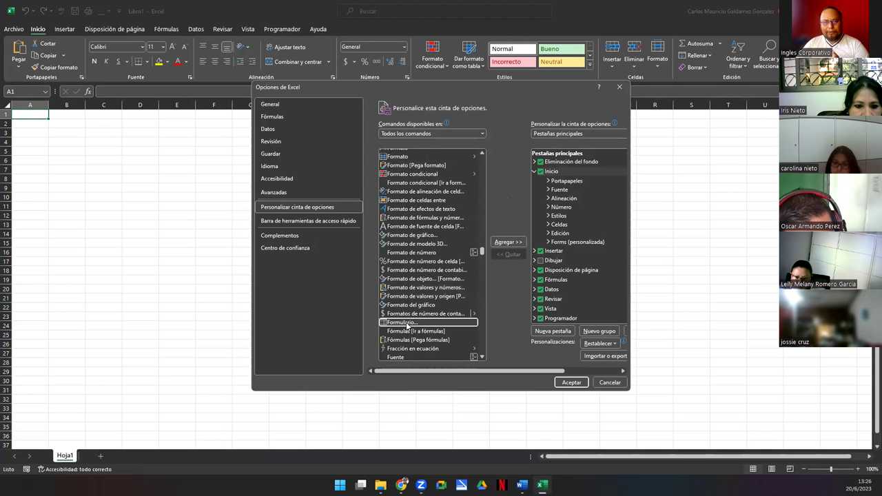
{"action": "left_click", "coordinate": [582, 242]}
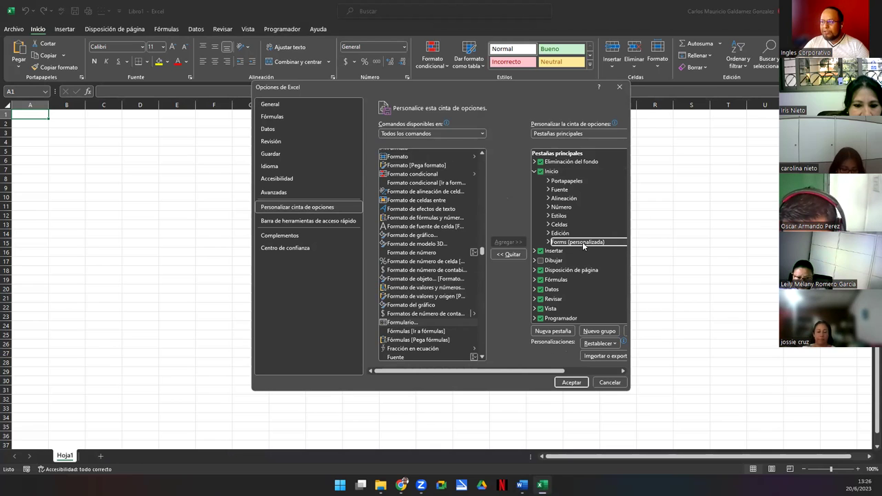
{"action": "left_click", "coordinate": [405, 323]}
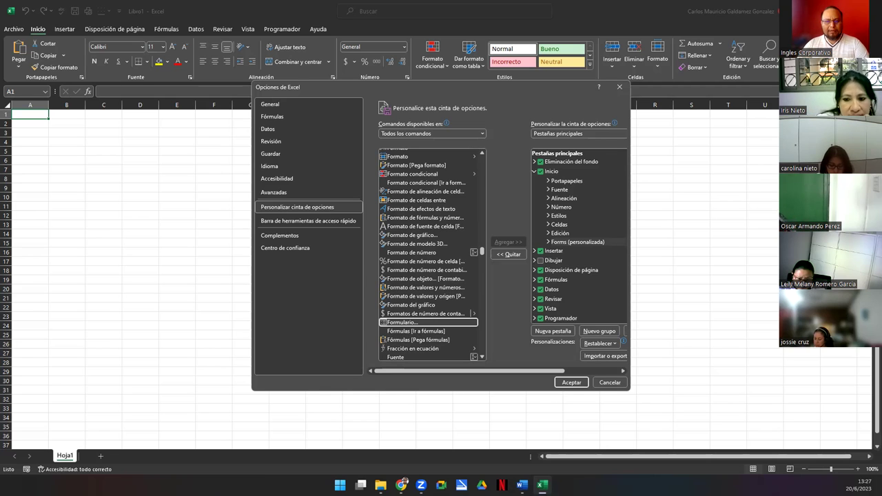
{"action": "key", "text": "alt+Tab"}
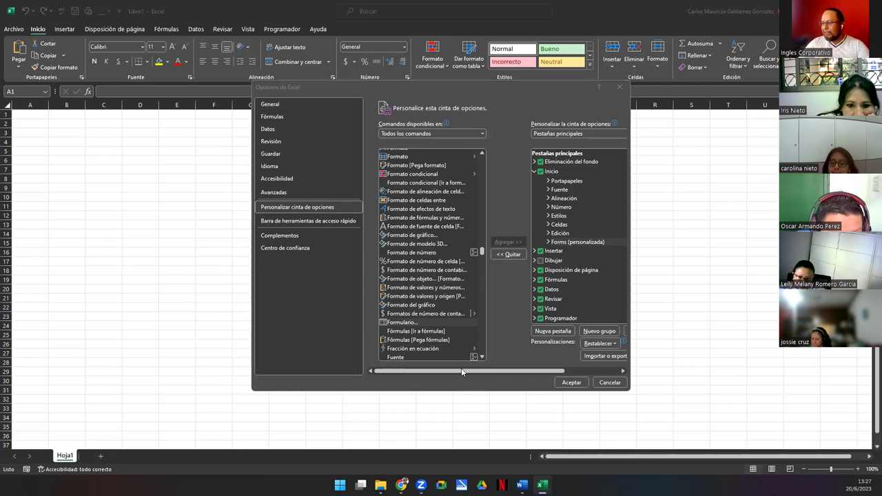
{"action": "mouse_move", "coordinate": [463, 372]}
{"action": "left_mouse_down"}
{"action": "mouse_move", "coordinate": [514, 374]}
{"action": "mouse_move", "coordinate": [395, 374]}
{"action": "left_mouse_up"}
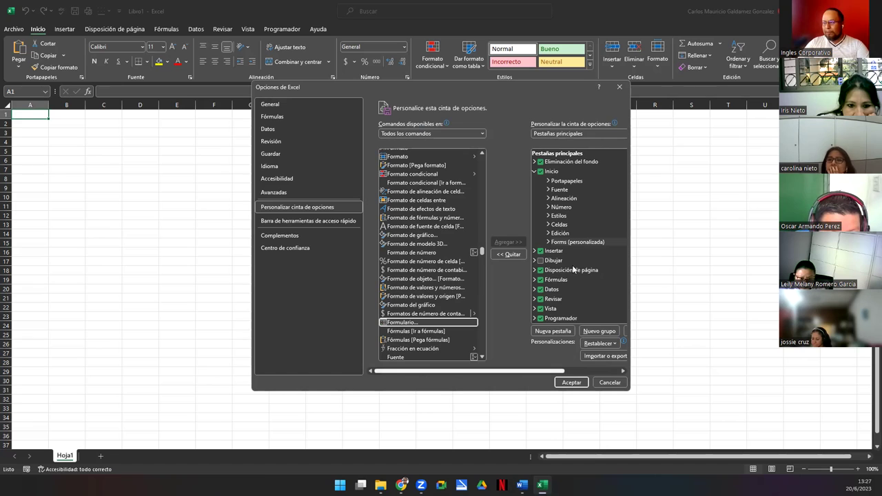
{"action": "left_click", "coordinate": [561, 243]}
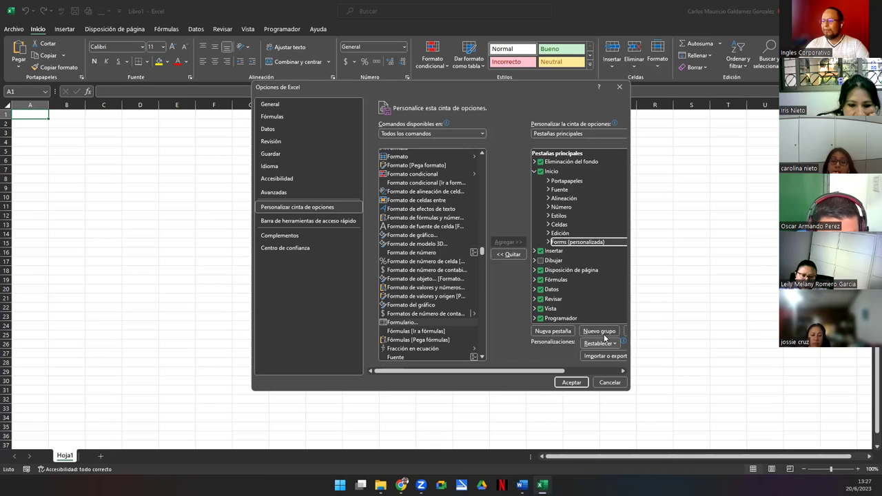
{"action": "mouse_move", "coordinate": [559, 377]}
{"action": "left_mouse_down"}
{"action": "mouse_move", "coordinate": [580, 379]}
{"action": "mouse_move", "coordinate": [482, 378]}
{"action": "left_mouse_up"}
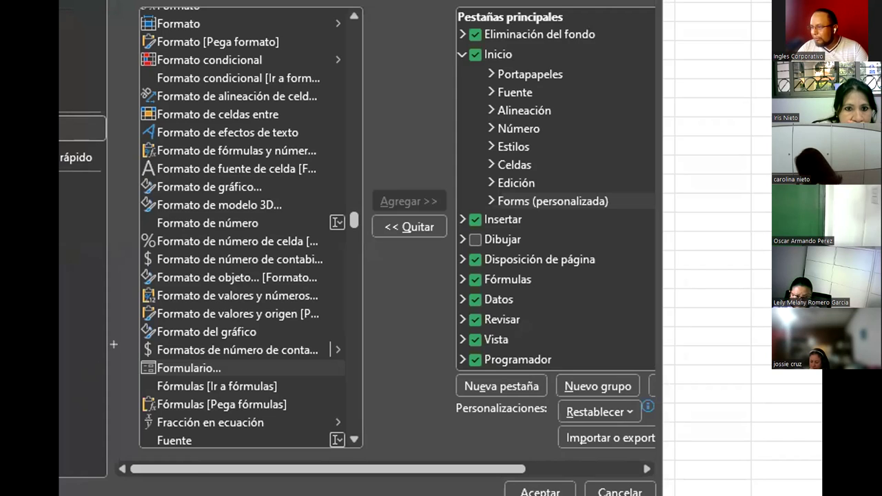
Step: Highlight Formulario, the new-group button and Forms (personalizada), then select that group
{"action": "left_click_drag", "start_coordinate": [125, 354], "coordinate": [251, 380]}
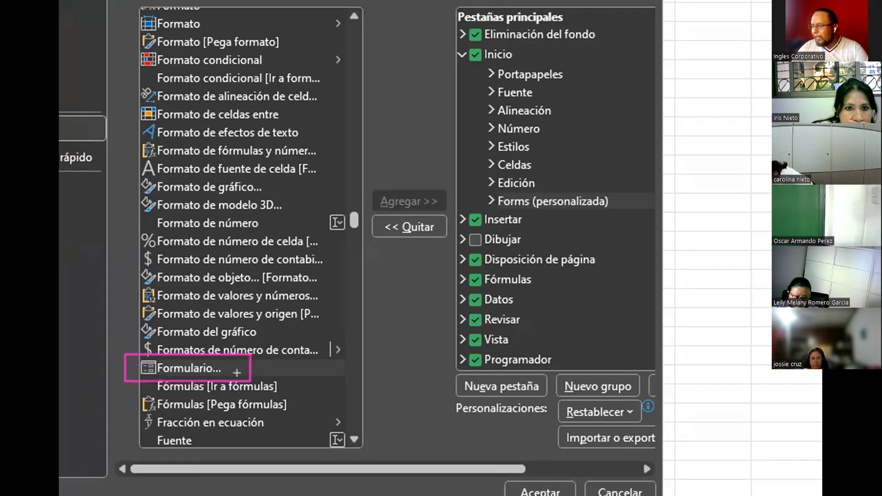
{"action": "left_click_drag", "start_coordinate": [550, 368], "coordinate": [641, 401]}
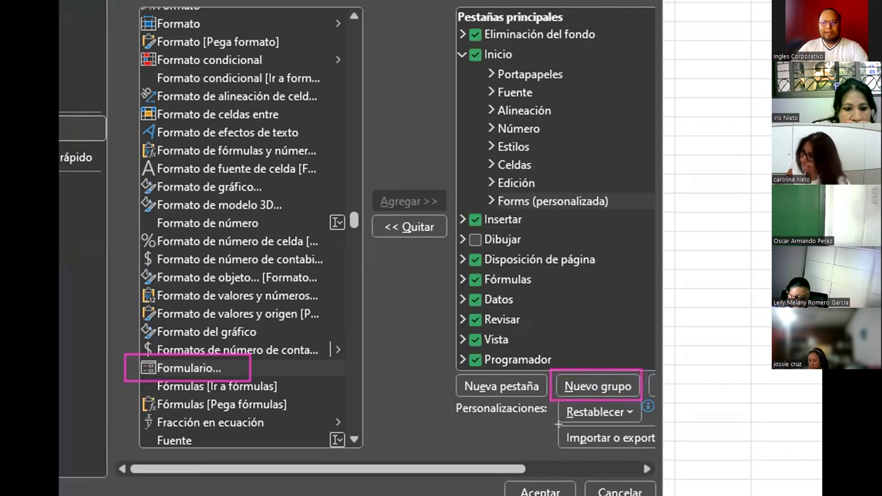
{"action": "left_click_drag", "start_coordinate": [483, 186], "coordinate": [624, 211]}
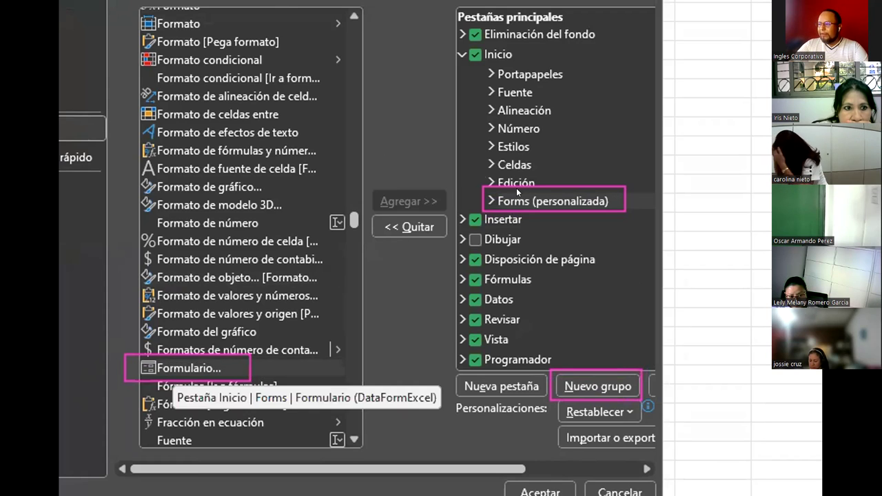
{"action": "left_click", "coordinate": [489, 200]}
Step: Expand Forms (personalizada) and check the Formulario entry inside it
{"action": "left_click", "coordinate": [488, 201]}
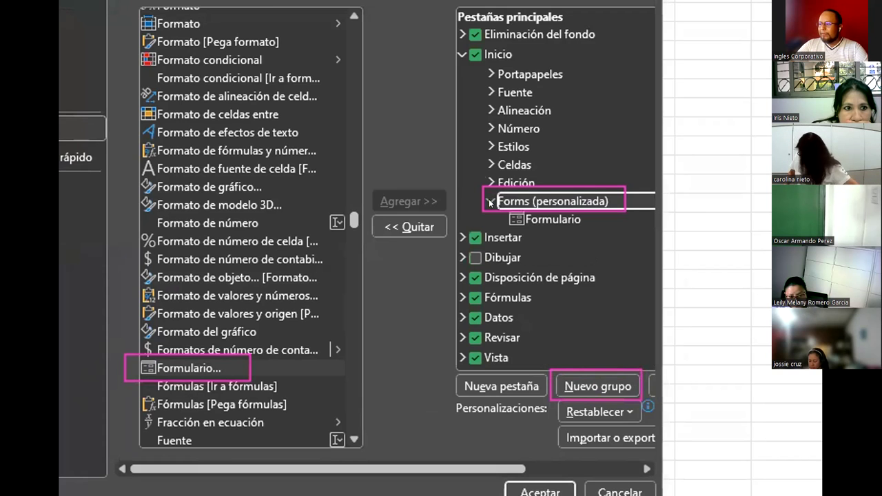
{"action": "left_click", "coordinate": [181, 360]}
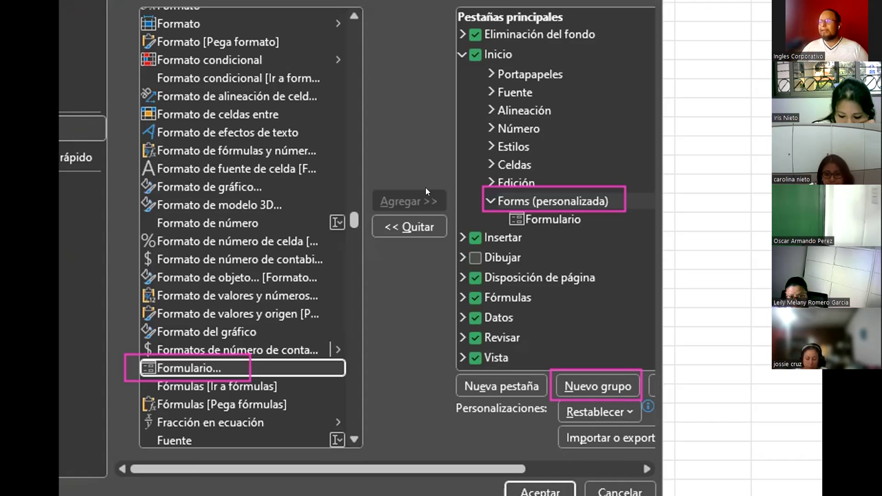
{"action": "left_click", "coordinate": [538, 201]}
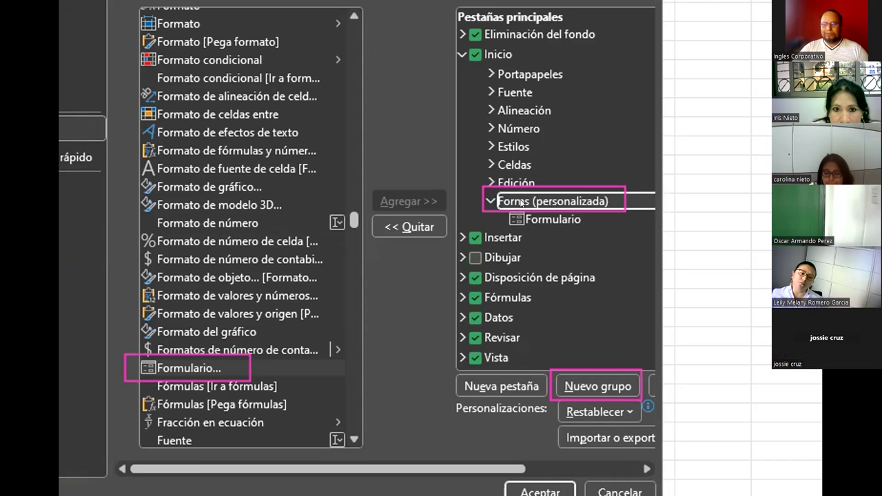
{"action": "left_click", "coordinate": [181, 361]}
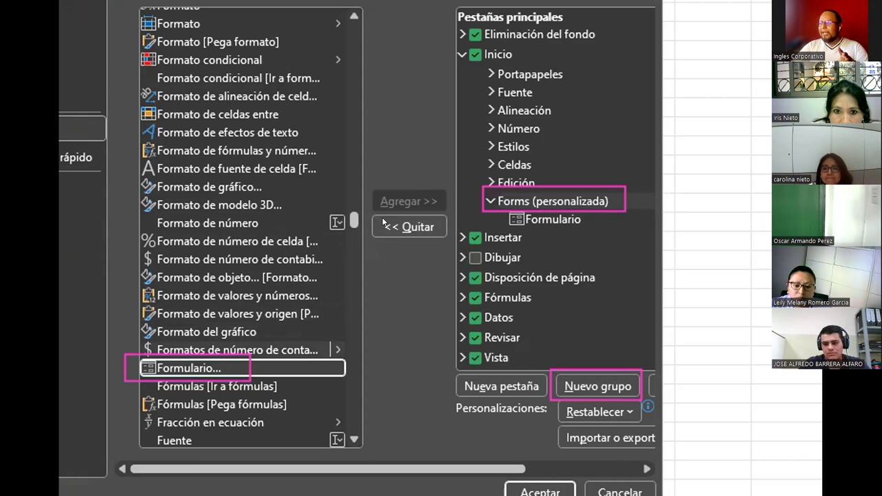
{"action": "left_click", "coordinate": [551, 219]}
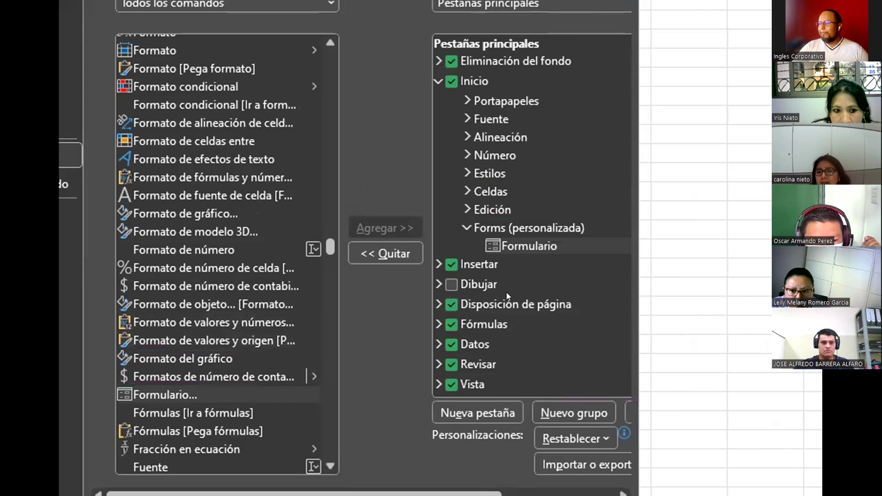
{"action": "left_click", "coordinate": [503, 226]}
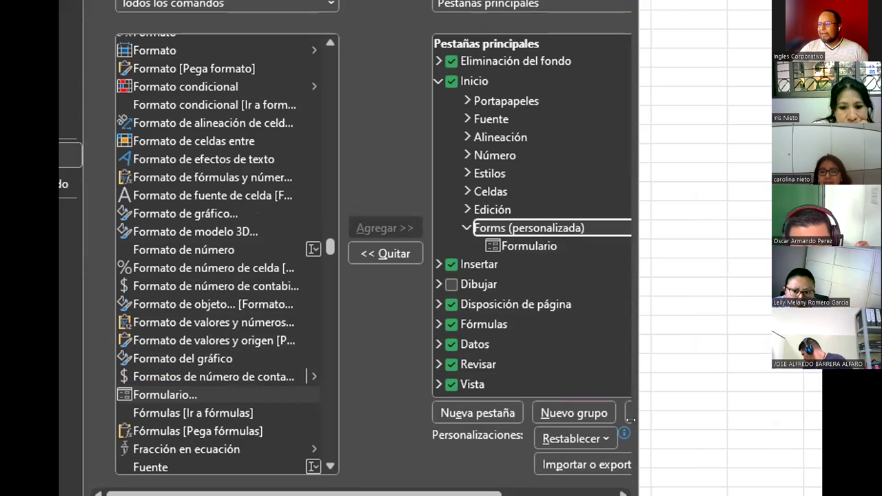
Step: Widen the Options dialog to reveal the whole ribbon tree, reselecting Inicio and Forms
{"action": "left_click_drag", "start_coordinate": [629, 420], "coordinate": [775, 227]}
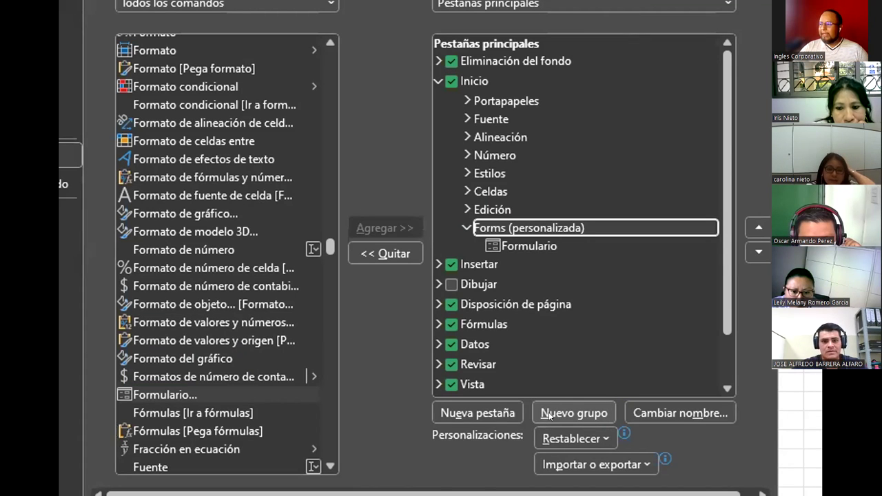
{"action": "left_click", "coordinate": [474, 81]}
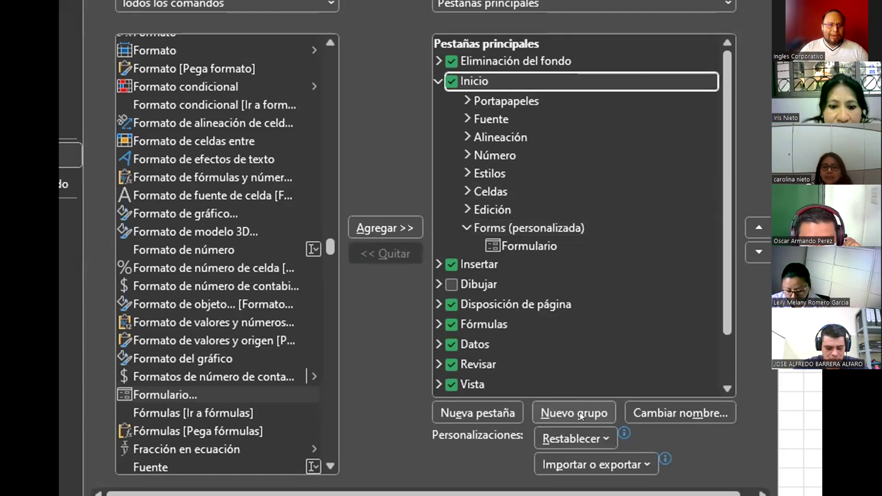
{"action": "left_click", "coordinate": [493, 230]}
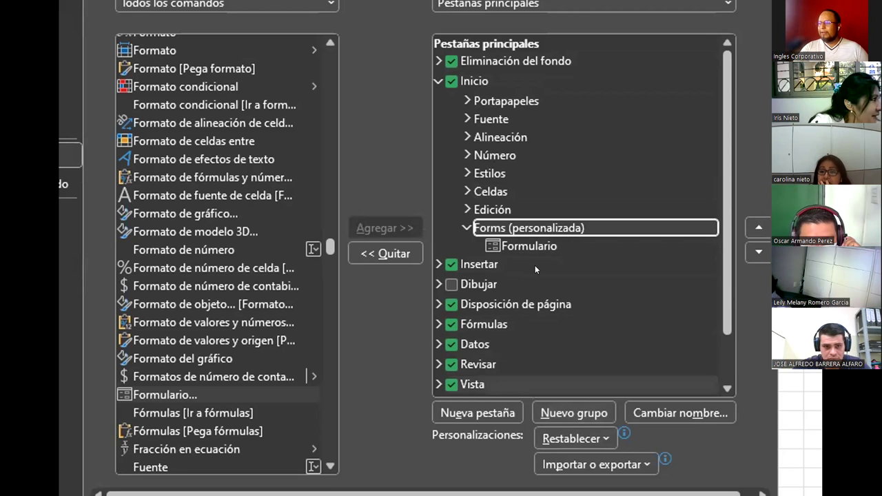
Step: Remove Formulario and the old Forms group from the Inicio tab
{"action": "left_click", "coordinate": [520, 248]}
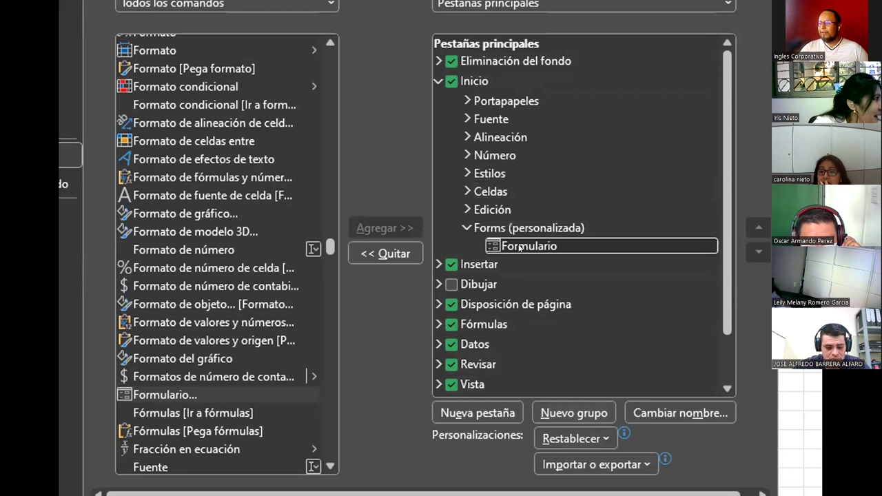
{"action": "left_click", "coordinate": [396, 253]}
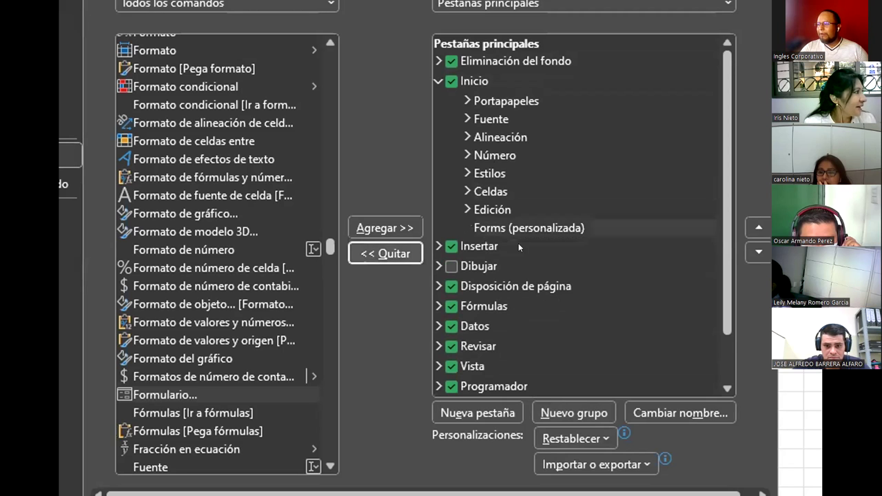
{"action": "left_click", "coordinate": [385, 254]}
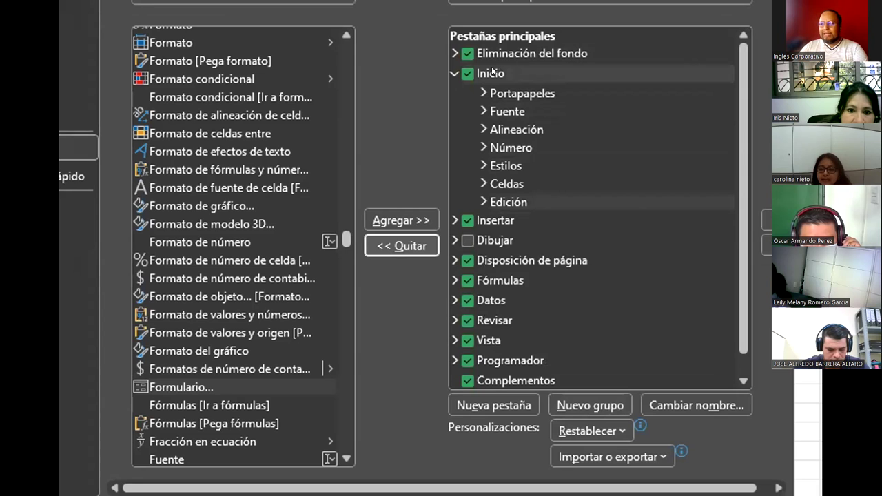
Step: Create a Nuevo grupo (personalizada) after Edición on Inicio and bring up Cambiar nombre
{"action": "left_click", "coordinate": [492, 72]}
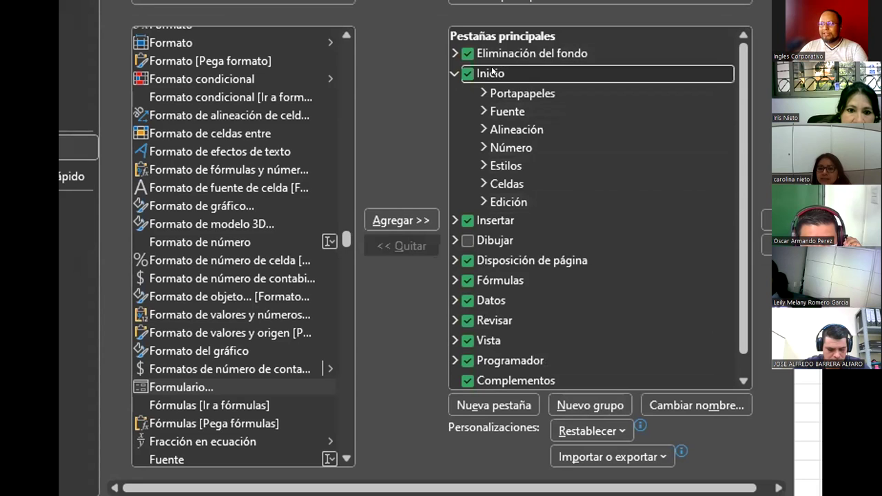
{"action": "left_click", "coordinate": [599, 405]}
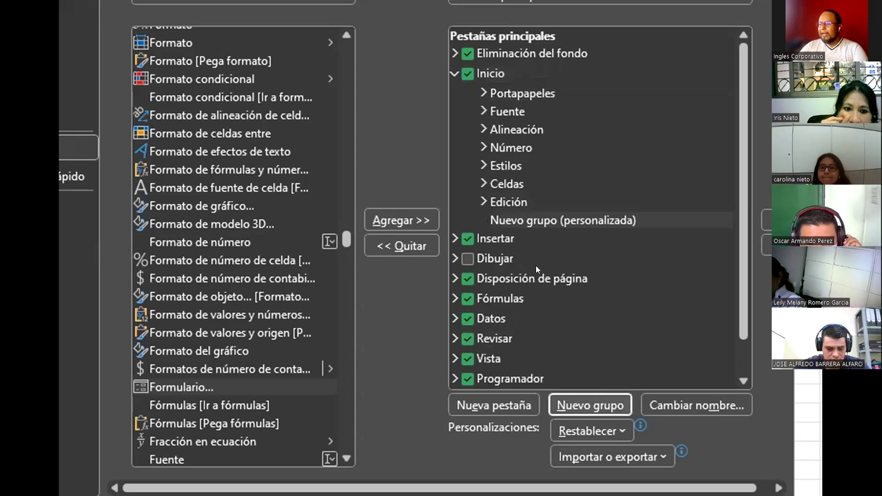
{"action": "left_click", "coordinate": [535, 220]}
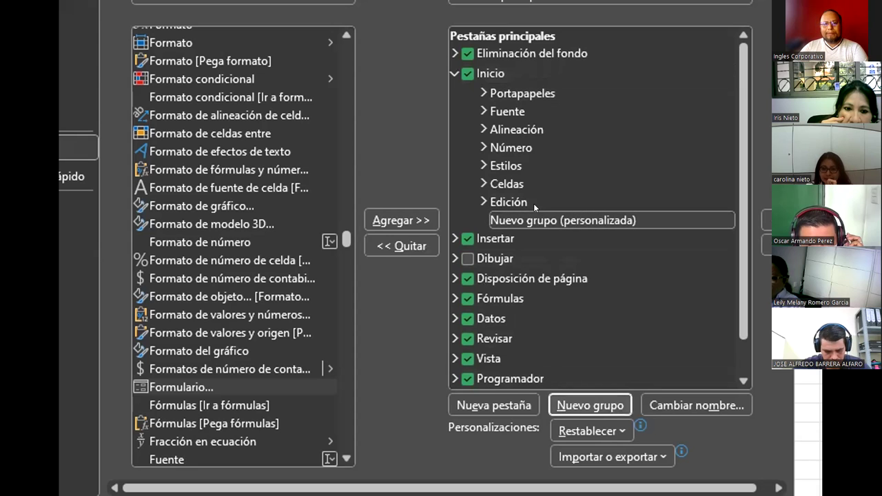
{"action": "left_click", "coordinate": [535, 219]}
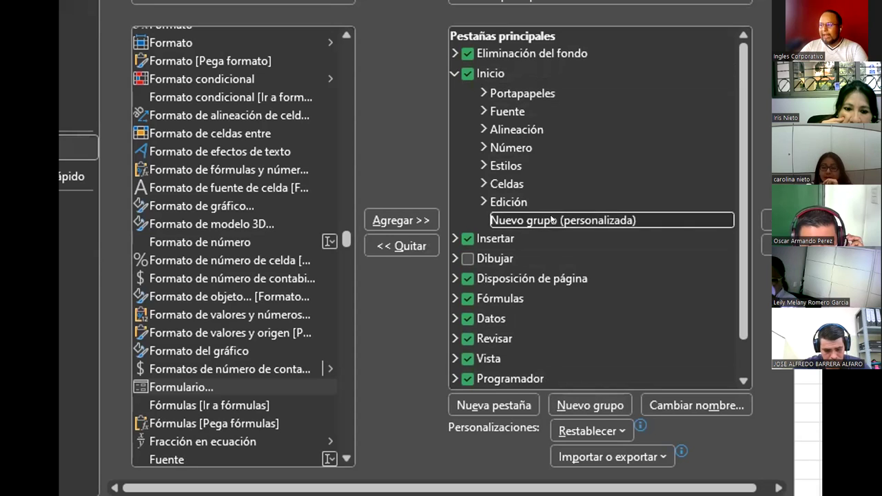
{"action": "left_click", "coordinate": [690, 405]}
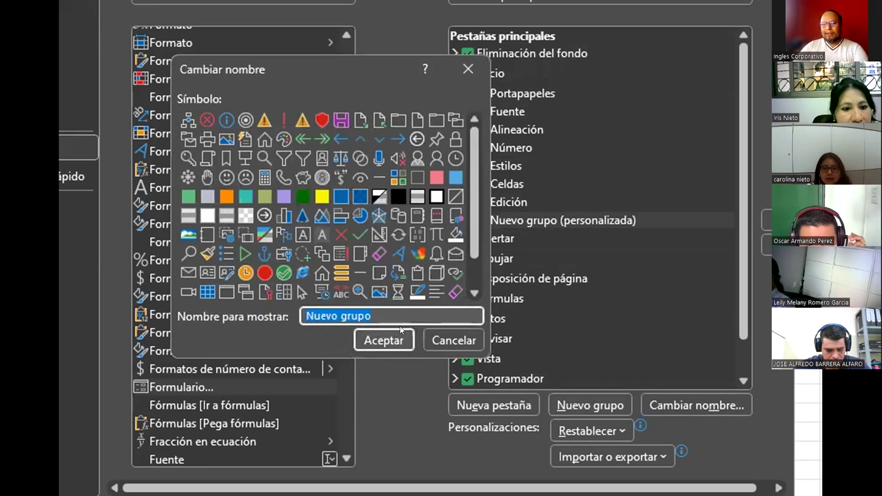
Step: Name the new group 'Forms' and select it as the destination group
{"action": "type", "text": "For"}
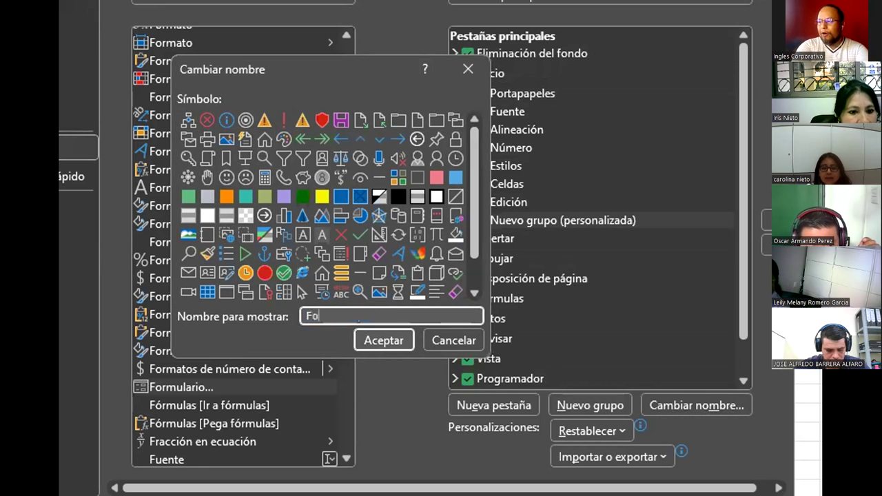
{"action": "type", "text": "ms"}
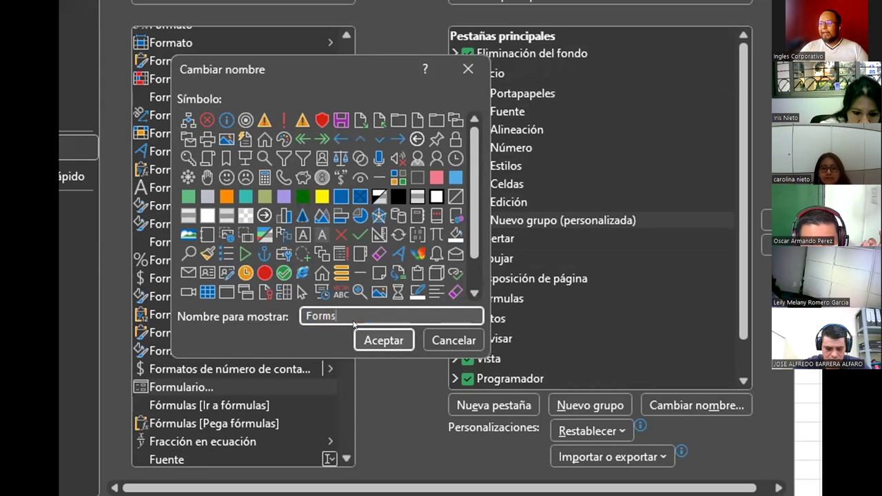
{"action": "left_click", "coordinate": [367, 341]}
{"action": "left_click", "coordinate": [505, 219]}
{"action": "left_click", "coordinate": [509, 221]}
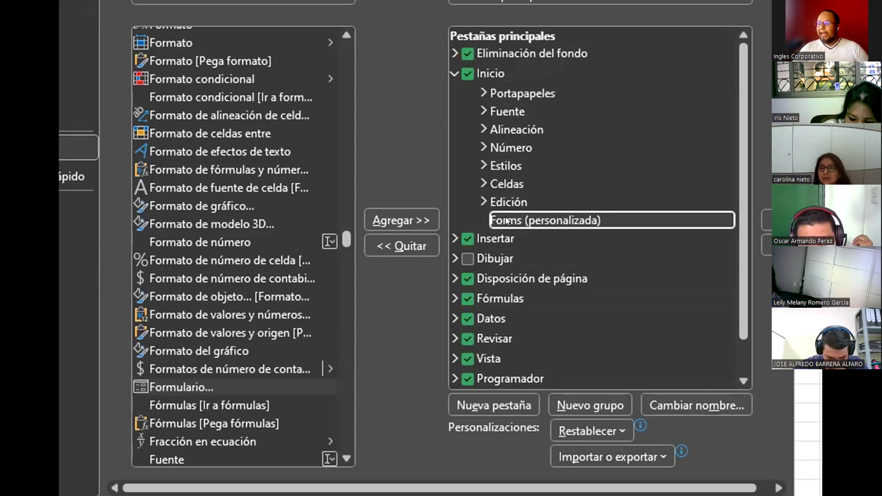
Step: Add Formulario... into the new Forms group and save the customization with Aceptar
{"action": "left_click", "coordinate": [184, 388]}
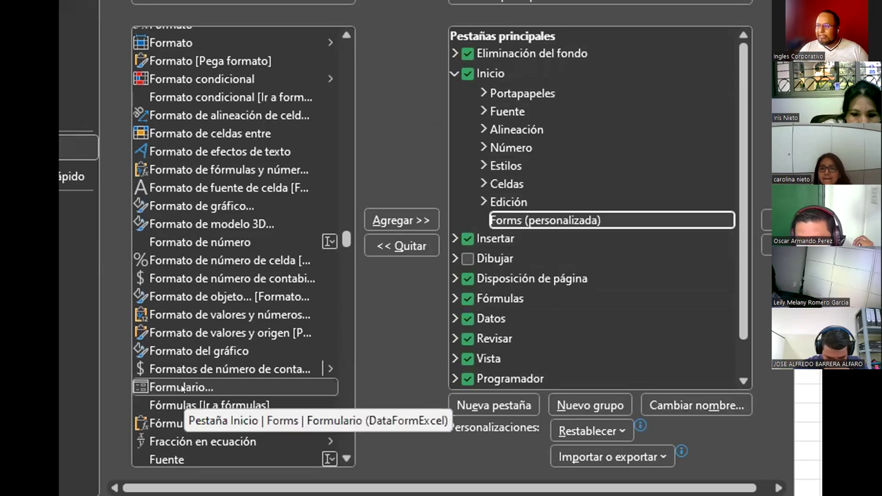
{"action": "left_click", "coordinate": [182, 388]}
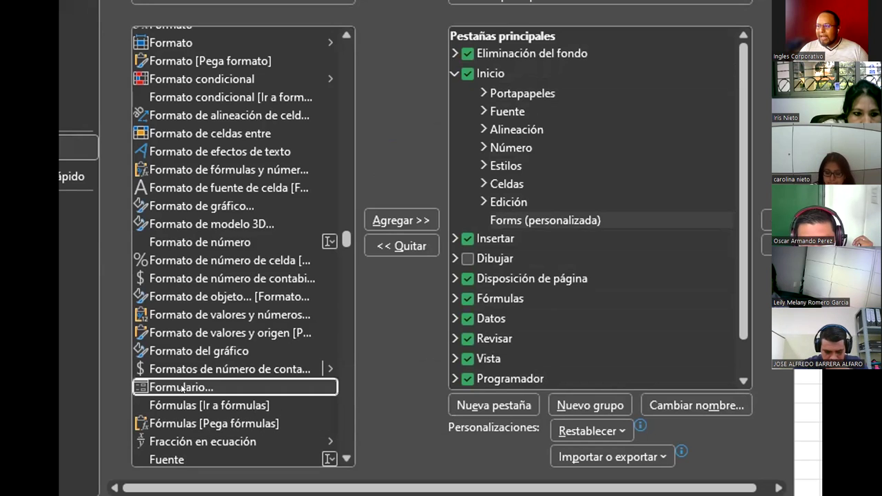
{"action": "left_click", "coordinate": [411, 219]}
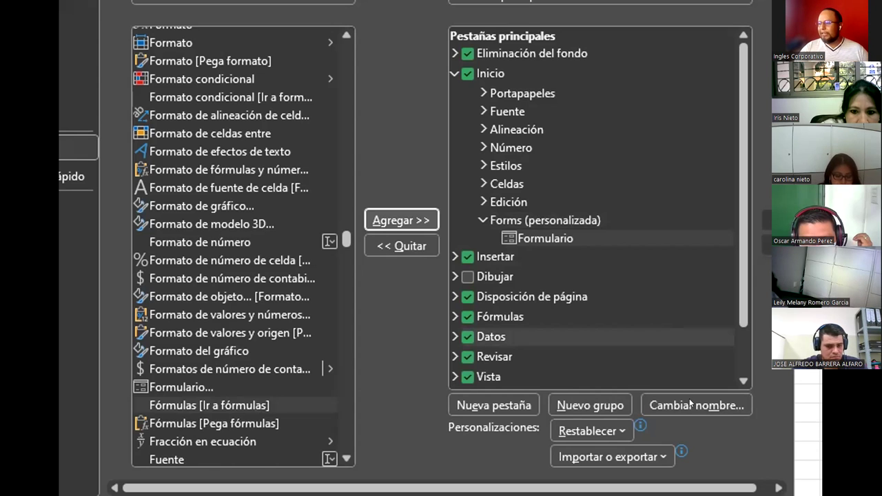
{"action": "left_click", "coordinate": [539, 238]}
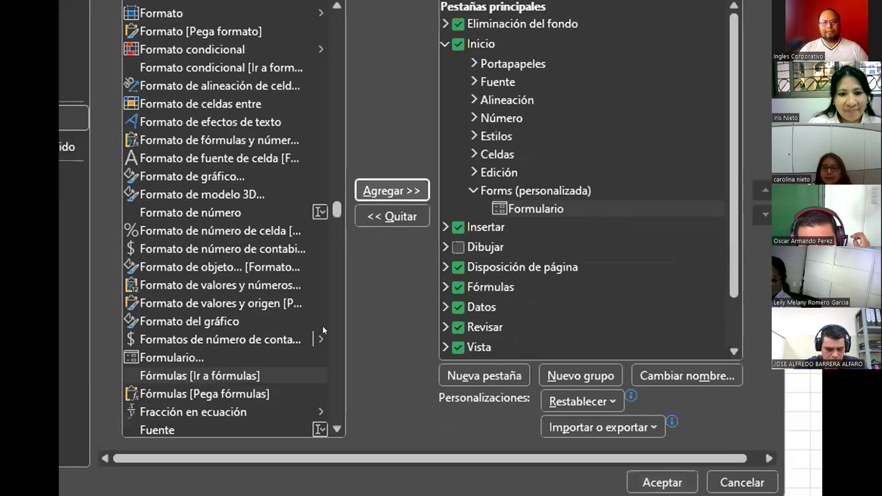
{"action": "left_click", "coordinate": [530, 203]}
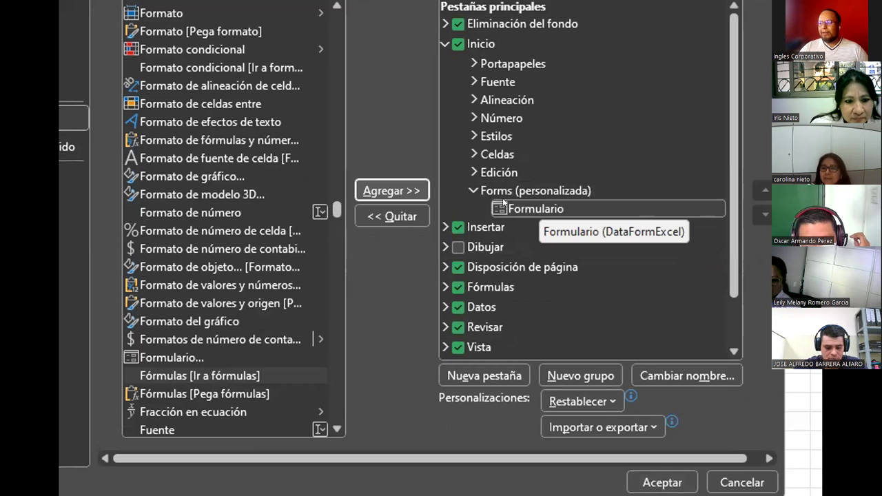
{"action": "left_click", "coordinate": [509, 190]}
{"action": "left_click", "coordinate": [537, 208]}
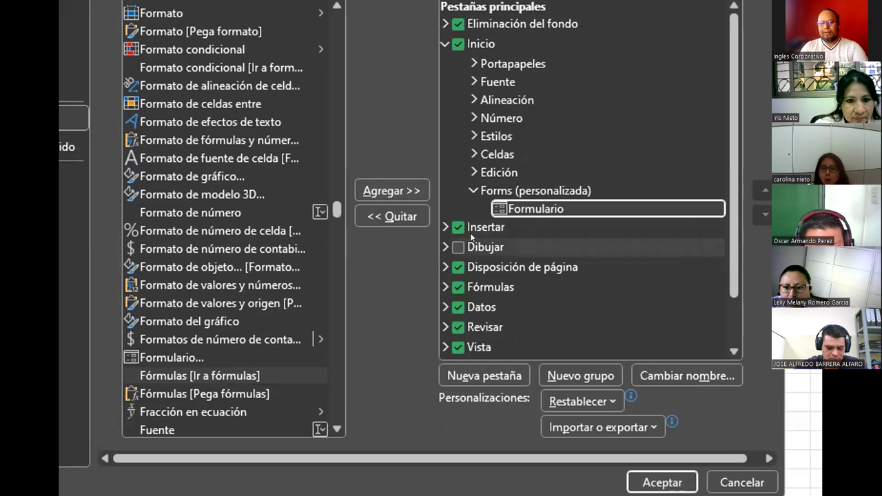
{"action": "left_click", "coordinate": [172, 357]}
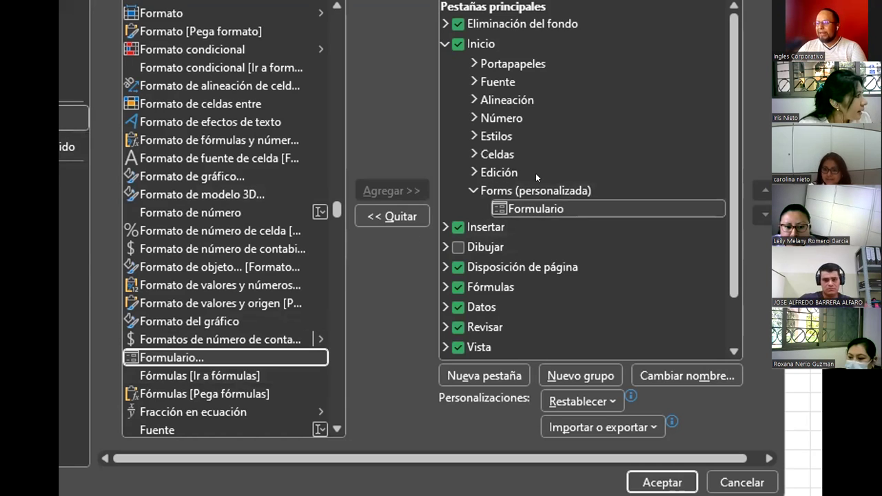
{"action": "left_click", "coordinate": [641, 480]}
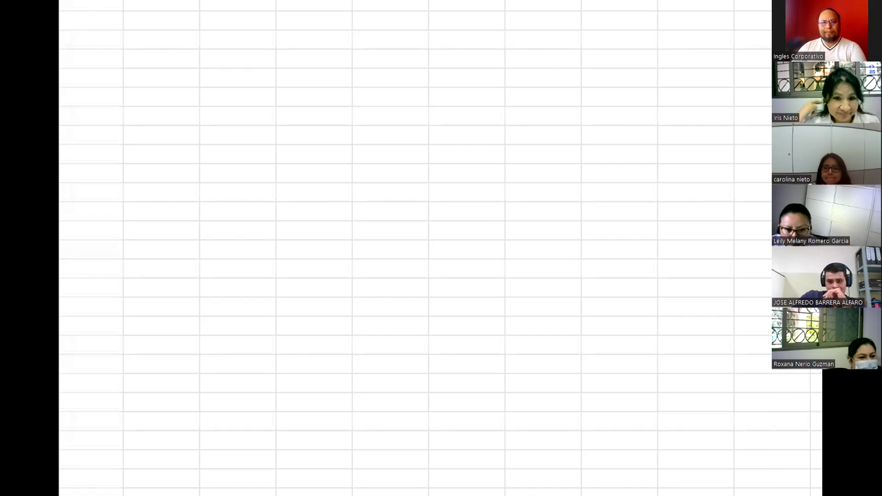
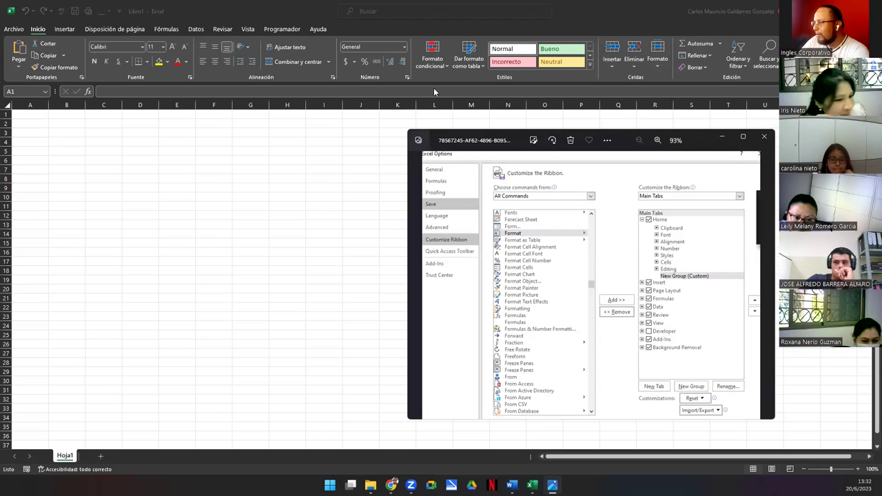
Step: Move the screenshot viewer up-left and mark New Group (Custom) with a box, arrow and underline
{"action": "left_click_drag", "start_coordinate": [514, 143], "coordinate": [374, 75]}
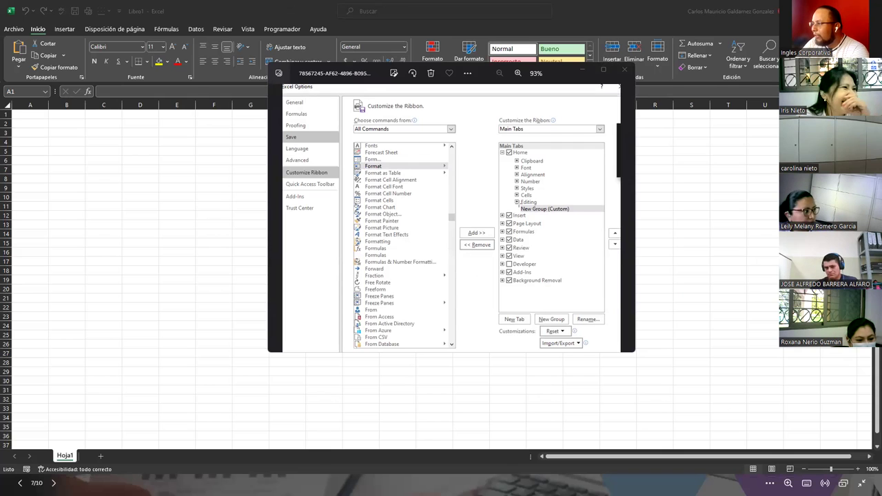
{"action": "left_click_drag", "start_coordinate": [519, 204], "coordinate": [576, 213]}
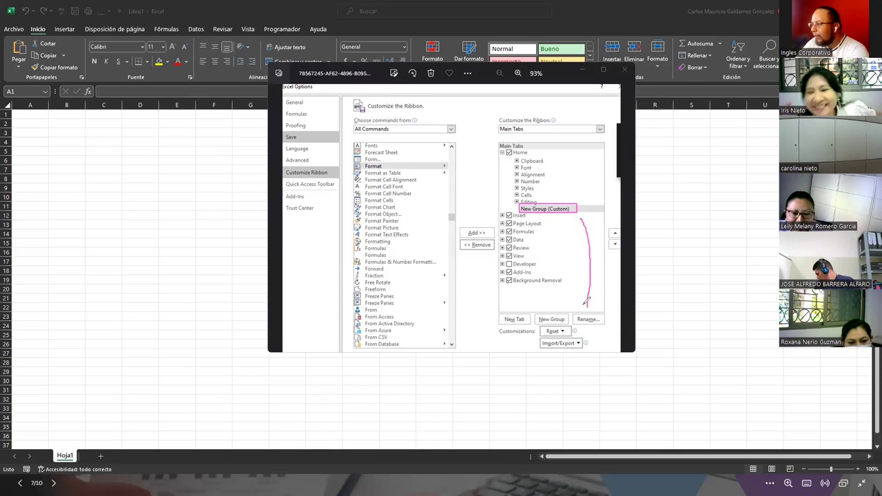
{"action": "left_click_drag", "start_coordinate": [590, 303], "coordinate": [594, 301]}
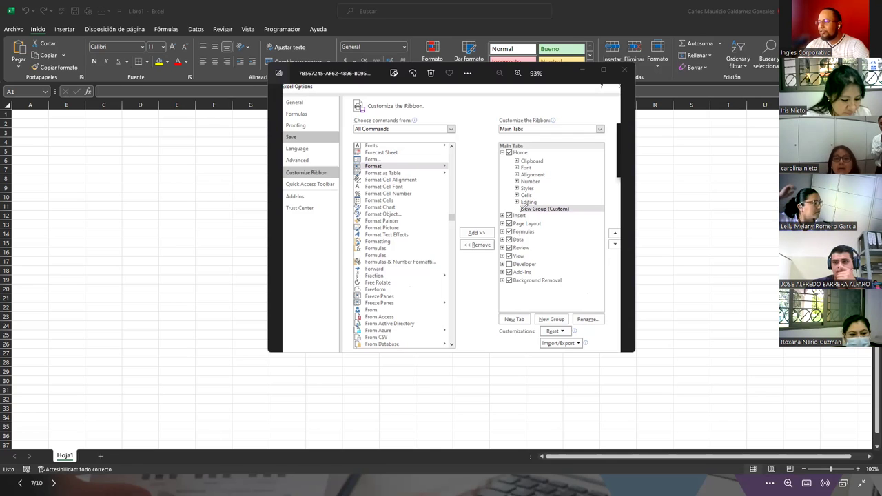
{"action": "left_click_drag", "start_coordinate": [520, 210], "coordinate": [570, 211]}
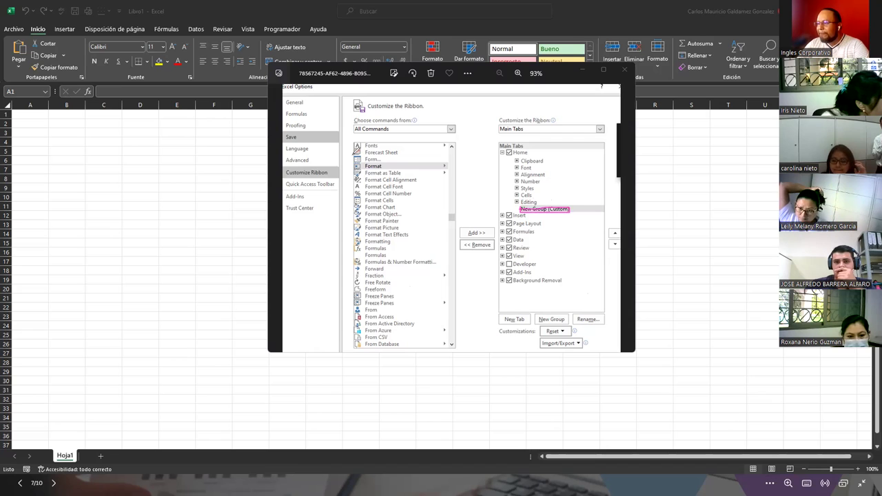
Step: Circle the Form... command, re-mark New Group (Custom), and loop around Reset and Import/Export
{"action": "mouse_move", "coordinate": [353, 157]}
{"action": "left_mouse_down"}
{"action": "mouse_move", "coordinate": [380, 160]}
{"action": "mouse_move", "coordinate": [344, 158]}
{"action": "mouse_move", "coordinate": [452, 211]}
{"action": "mouse_move", "coordinate": [469, 210]}
{"action": "left_mouse_up"}
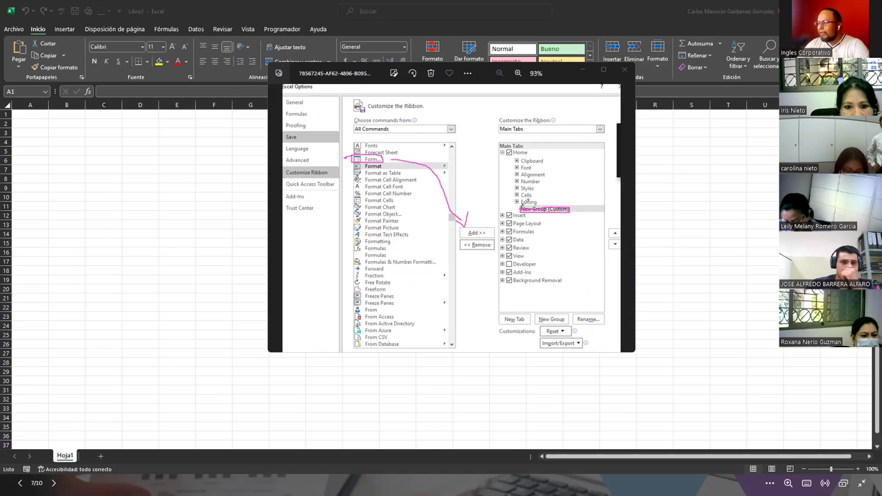
{"action": "left_click_drag", "start_coordinate": [525, 209], "coordinate": [569, 211]}
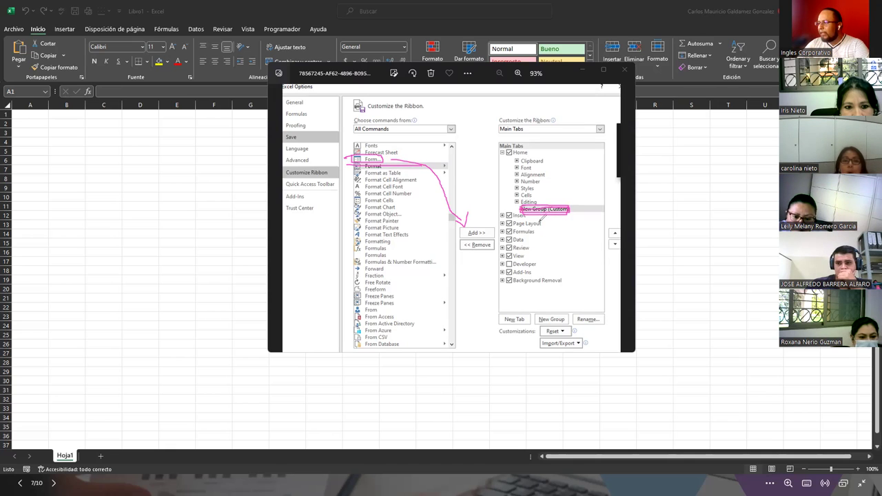
{"action": "left_click_drag", "start_coordinate": [580, 212], "coordinate": [538, 218]}
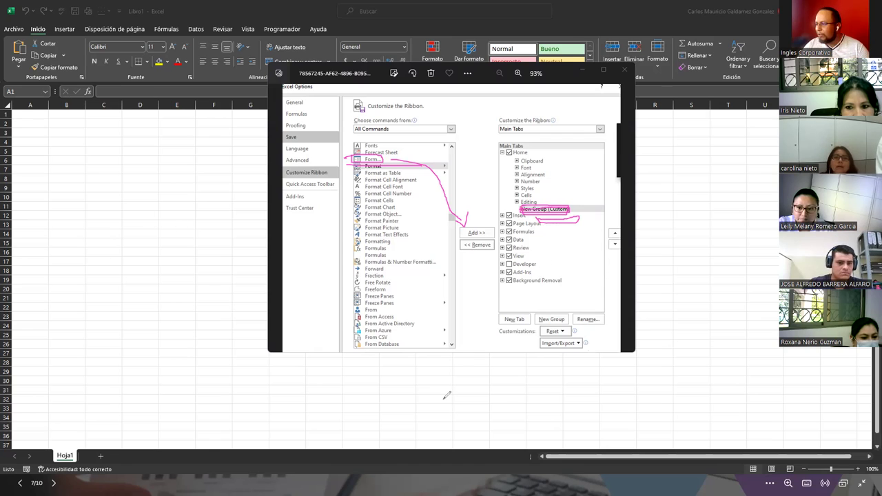
{"action": "left_click_drag", "start_coordinate": [582, 330], "coordinate": [599, 394]}
{"action": "left_click_drag", "start_coordinate": [610, 345], "coordinate": [444, 367]}
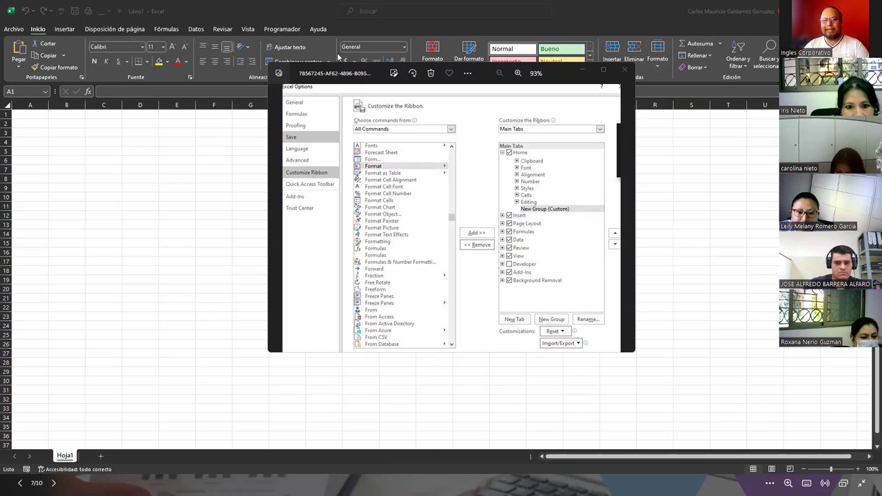
Step: Close the Photos screenshot viewer
{"action": "left_click", "coordinate": [625, 72]}
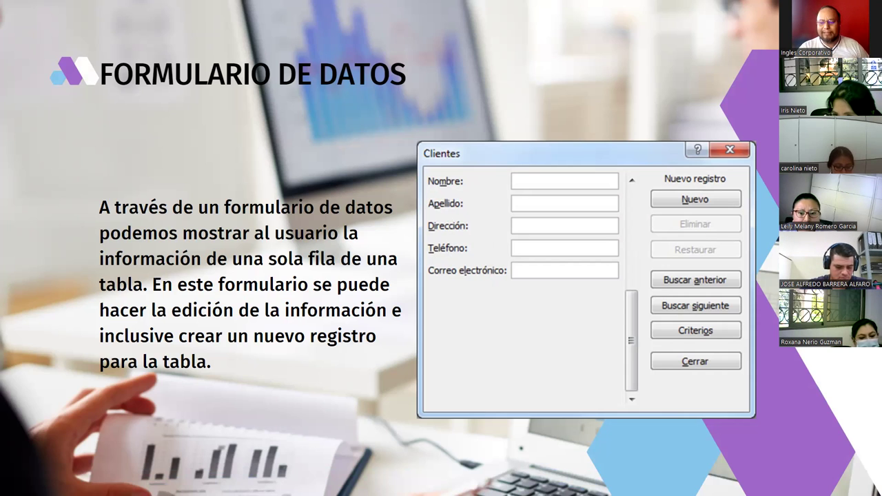
Step: Advance the slideshow to the demonstration slide, then return to Excel
{"action": "key", "text": "Right"}
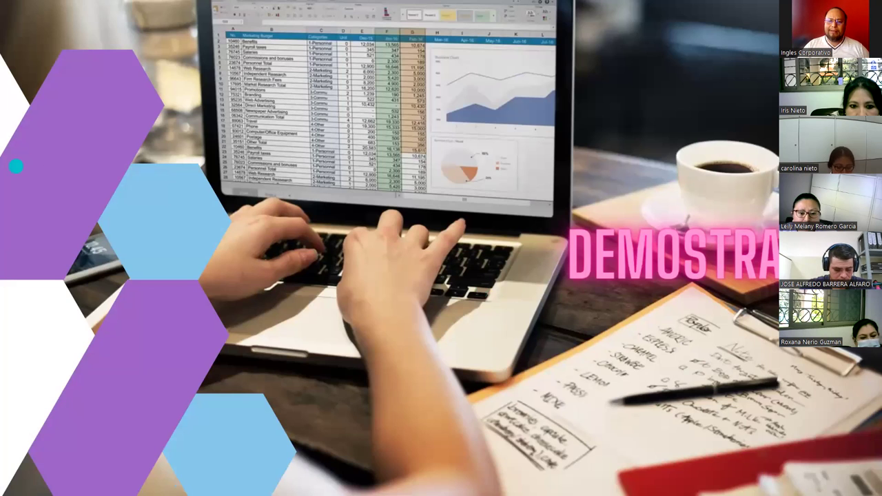
{"action": "key", "text": "alt+Tab"}
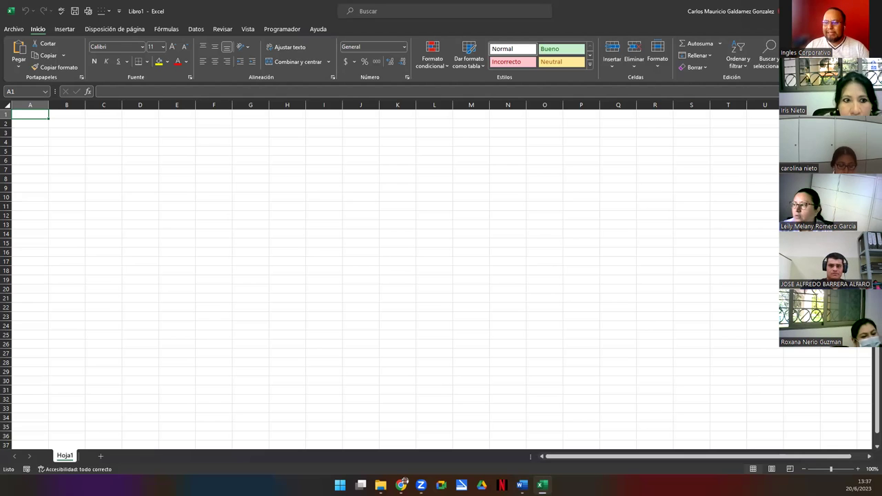
Step: Rename the Hoja1 sheet to 'Ejercicio 12'
{"action": "double_click", "coordinate": [65, 456]}
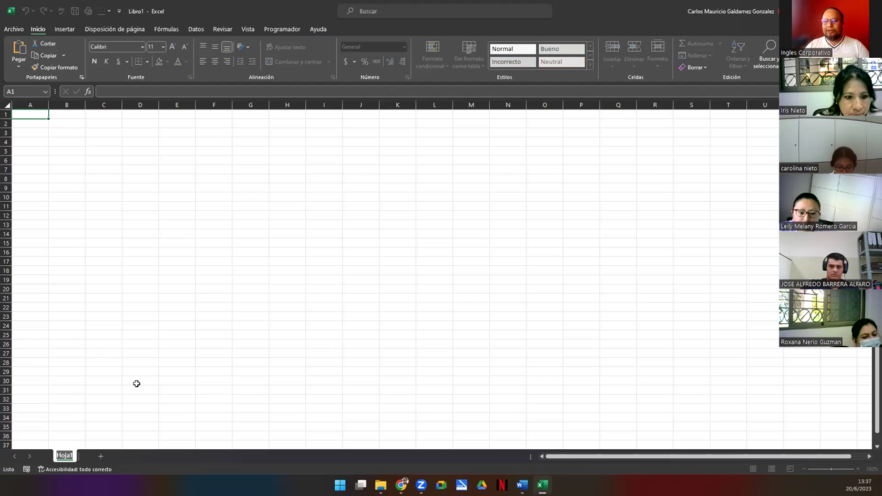
{"action": "type", "text": "Ejercicio 1"}
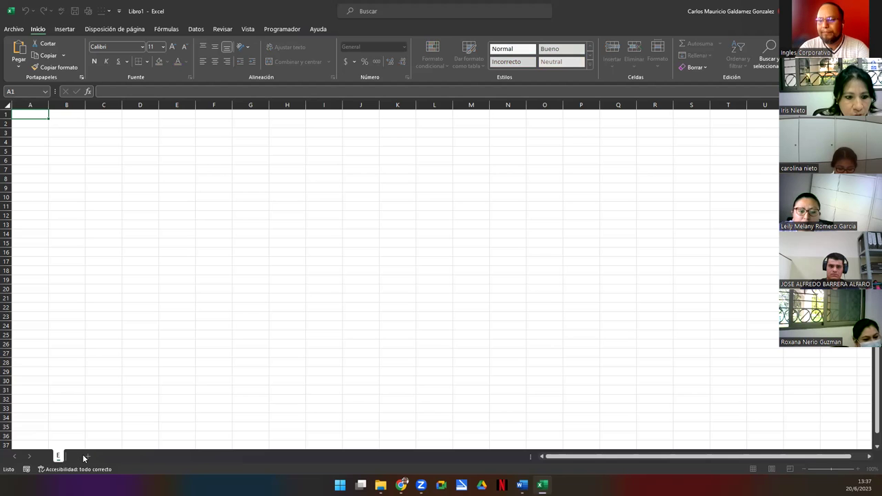
{"action": "key", "text": "Return"}
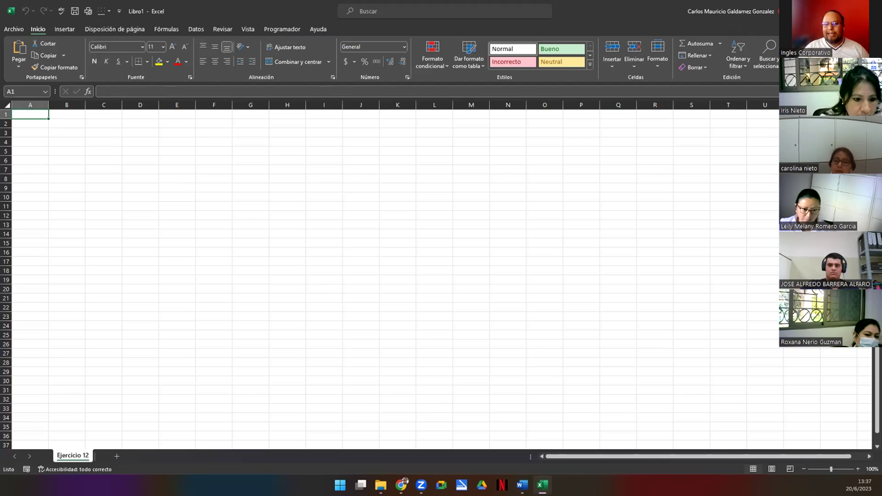
Step: Step the slideshow forward and back between slides, then return to Excel
{"action": "key", "text": "Right"}
{"action": "key", "text": "Left"}
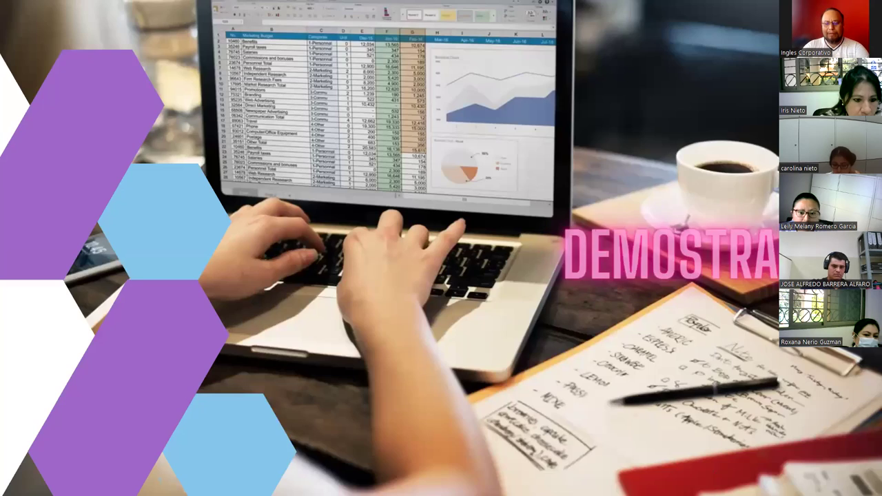
{"action": "key", "text": "Right"}
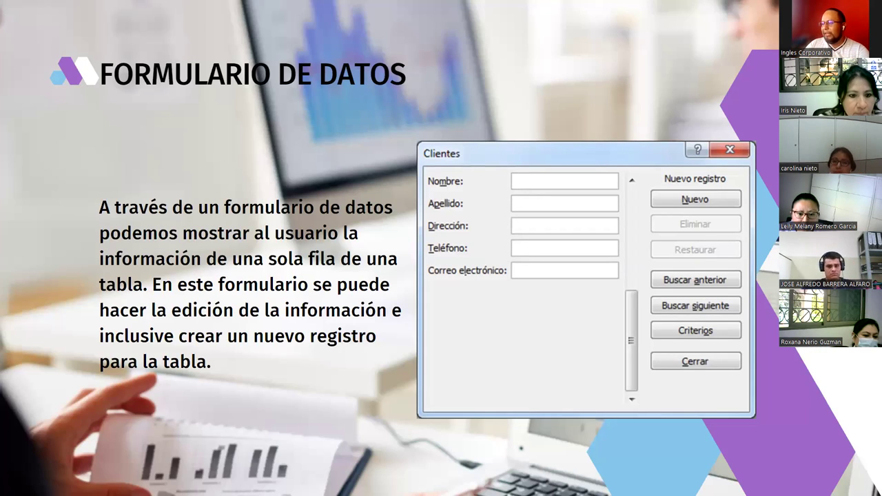
{"action": "key", "text": "alt+Tab"}
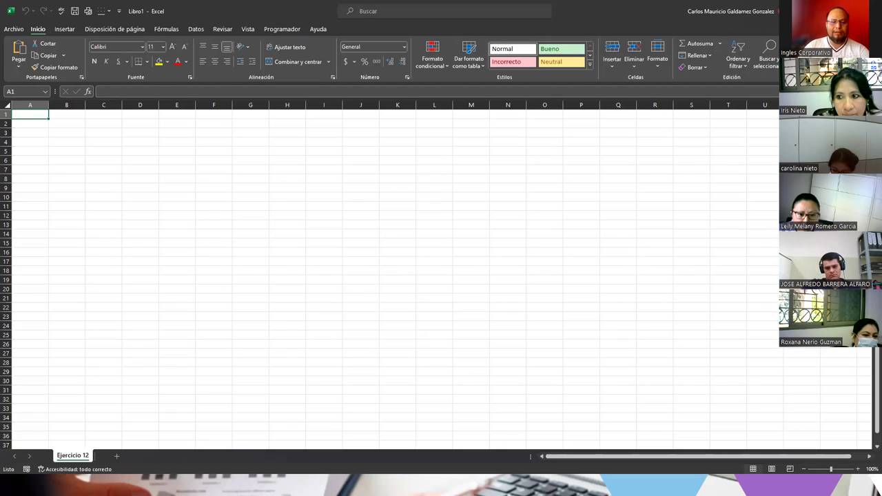
Step: Enter headers Nombre, Apellido, Dirección, Telefono and Correo Electronico across A1:E1
{"action": "type", "text": "Nombre"}
{"action": "key", "text": "Tab"}
{"action": "type", "text": "Apellido"}
{"action": "key", "text": "Tab"}
{"action": "type", "text": "Dirección"}
{"action": "key", "text": "Tab"}
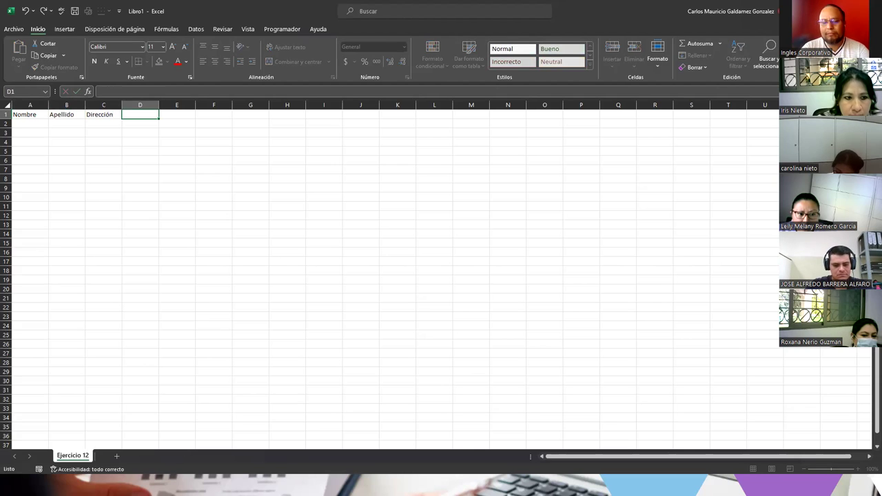
{"action": "type", "text": "Telefono"}
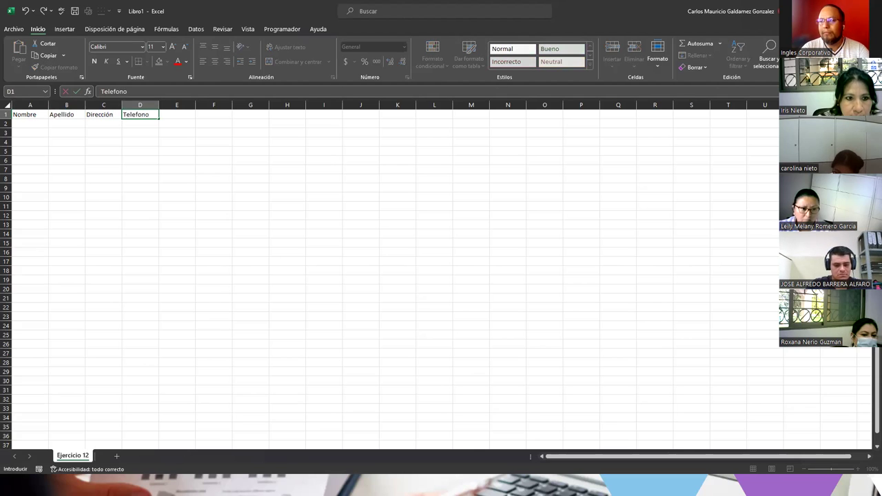
{"action": "key", "text": "Tab"}
{"action": "type", "text": "Correo Electronico"}
{"action": "key", "text": "Return"}
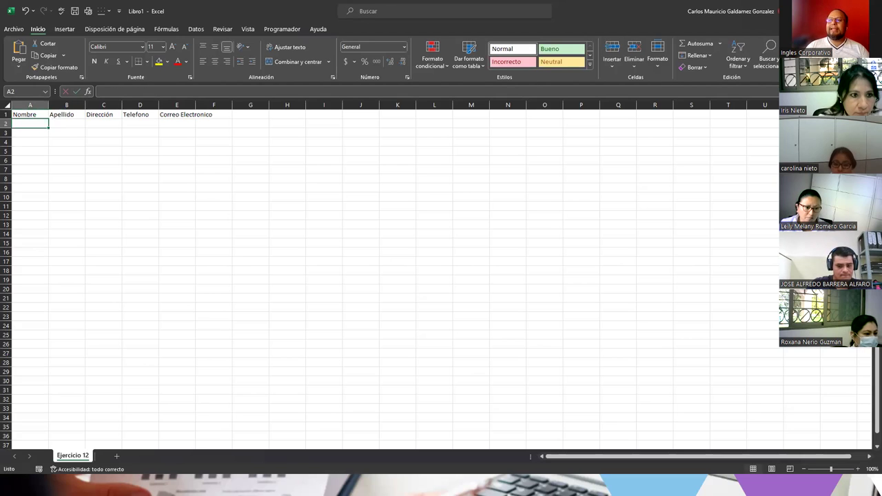
Step: Widen columns A through E to fit their headers
{"action": "double_click", "coordinate": [158, 105]}
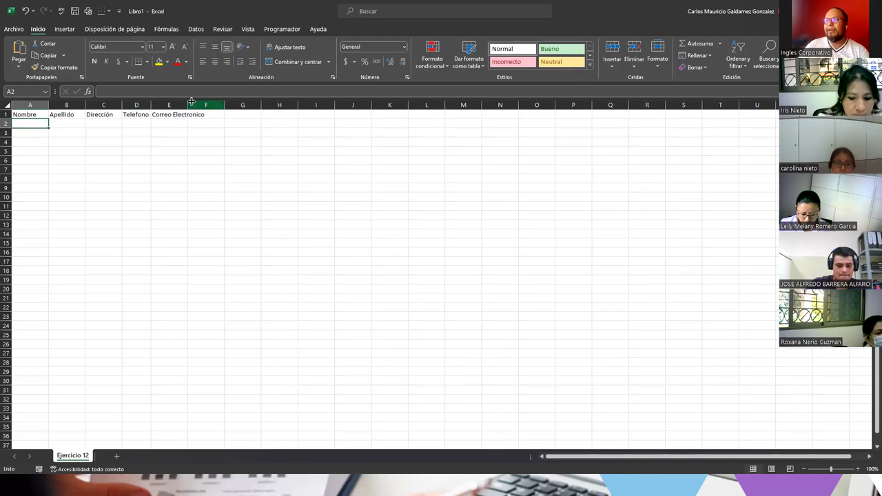
{"action": "double_click", "coordinate": [188, 104]}
{"action": "left_click_drag", "start_coordinate": [215, 105], "coordinate": [234, 105]}
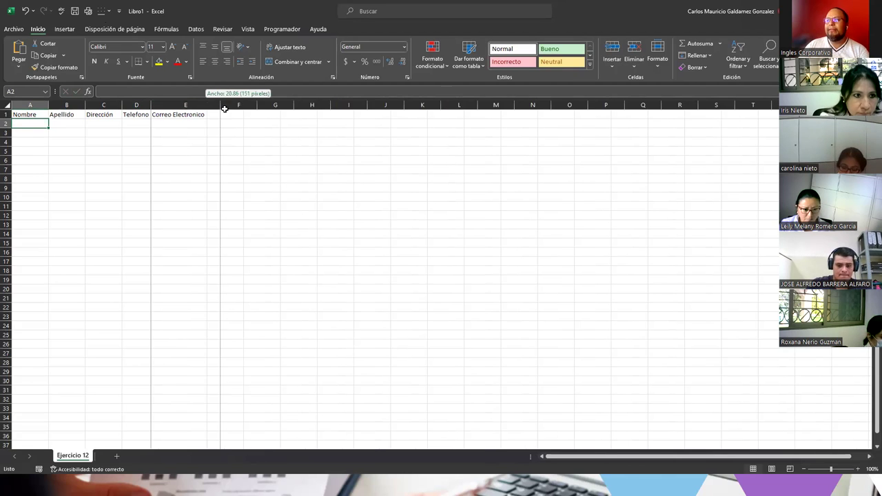
{"action": "left_click_drag", "start_coordinate": [85, 105], "coordinate": [102, 105]}
{"action": "left_click_drag", "start_coordinate": [49, 104], "coordinate": [71, 105]}
{"action": "left_click_drag", "start_coordinate": [161, 105], "coordinate": [215, 105]}
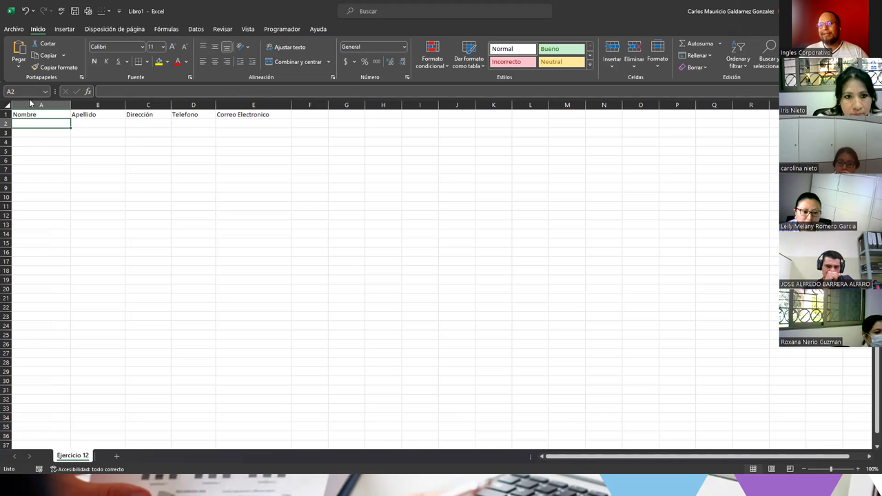
Step: Select column A and bring up, then dismiss, its context menu
{"action": "left_click", "coordinate": [31, 105]}
{"action": "right_click", "coordinate": [30, 105]}
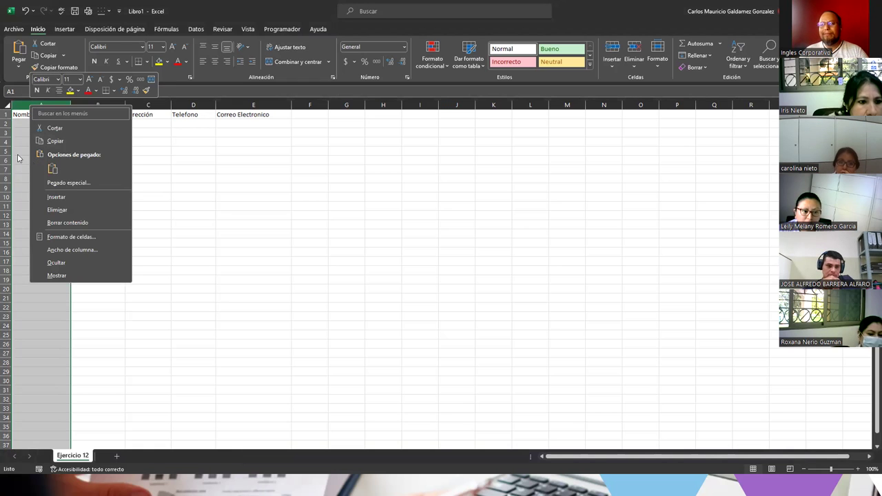
{"action": "key", "text": "Escape"}
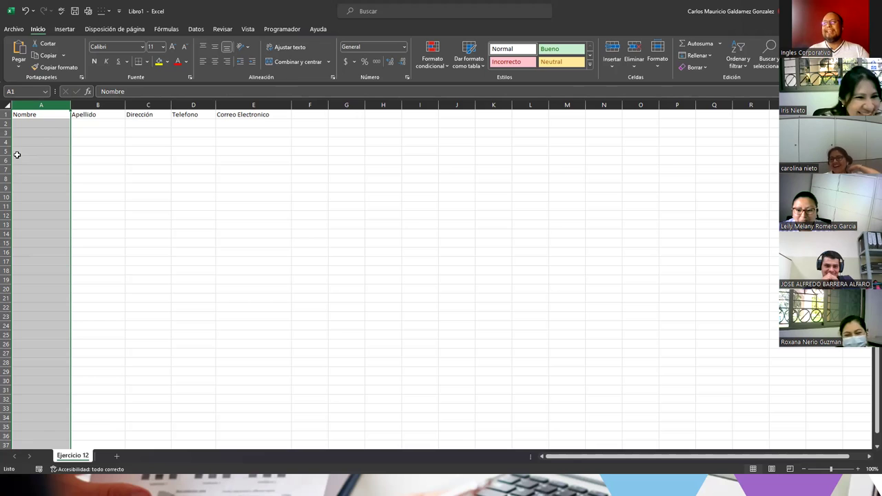
Step: Fill row 2 with the first client's name, surname, city, phone number and e-mail address
{"action": "left_click", "coordinate": [26, 123]}
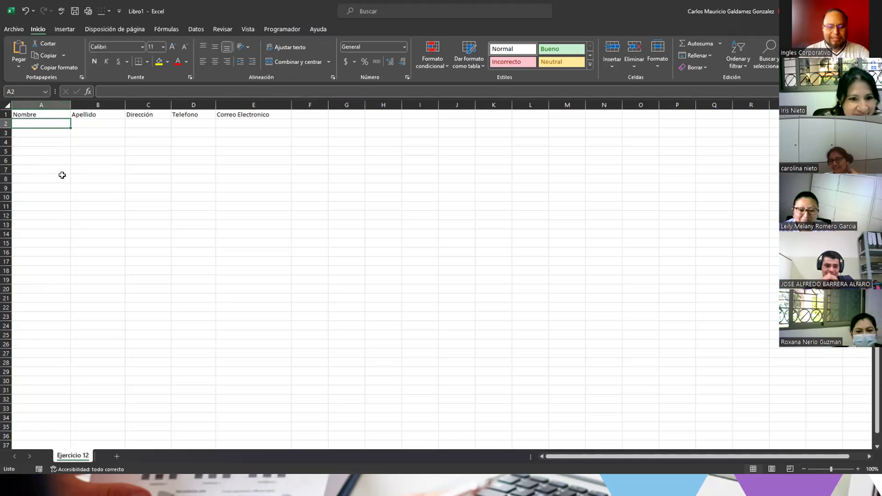
{"action": "key", "text": "Tab"}
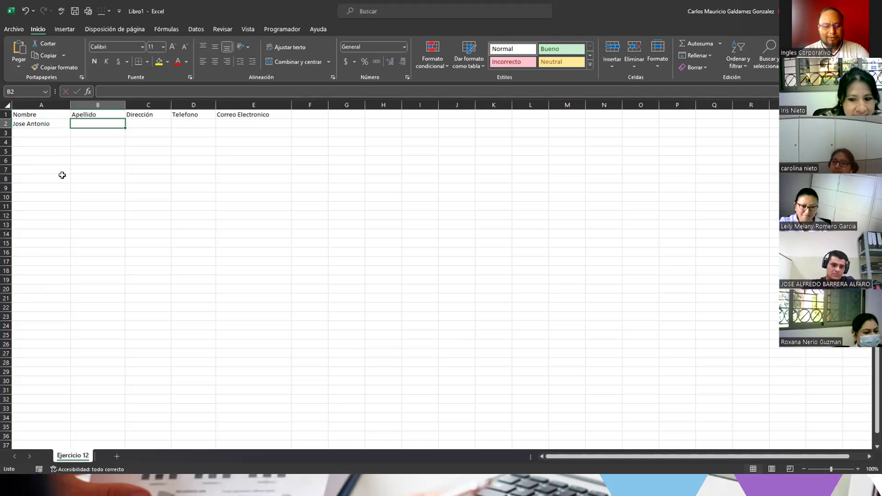
{"action": "key", "text": "Tab"}
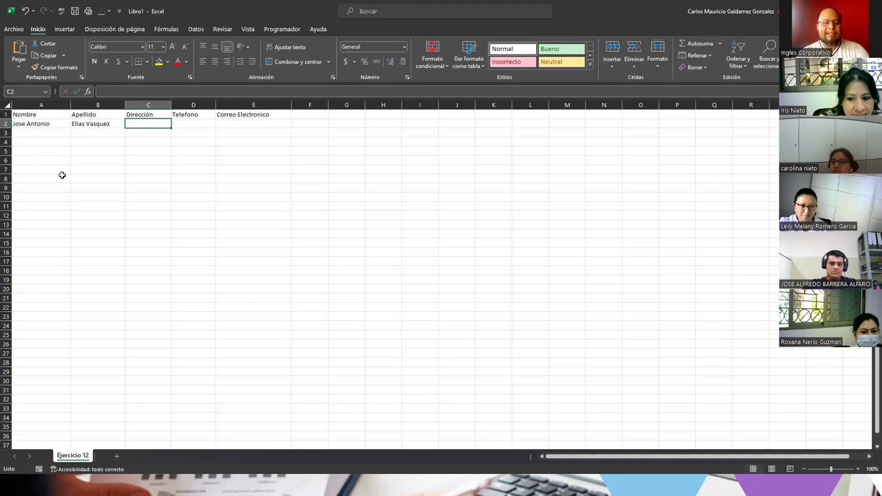
{"action": "type", "text": "San Salvad"}
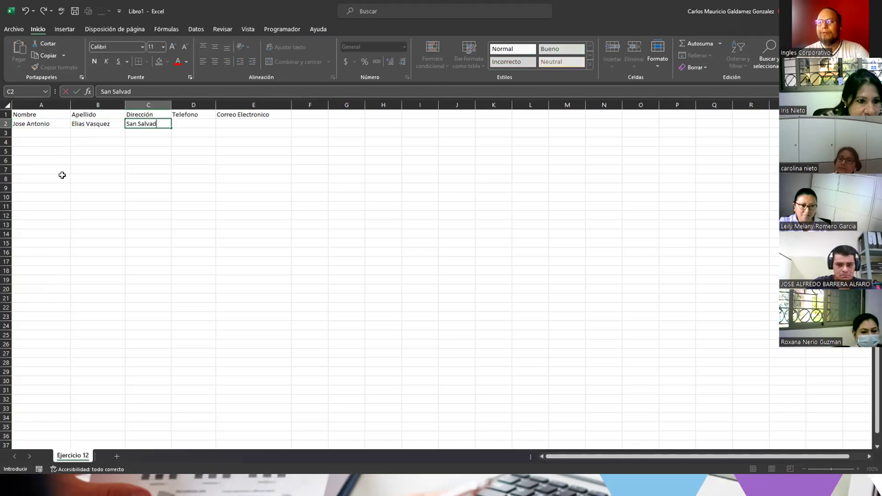
{"action": "type", "text": "or"}
{"action": "key", "text": "Tab"}
{"action": "type", "text": "22"}
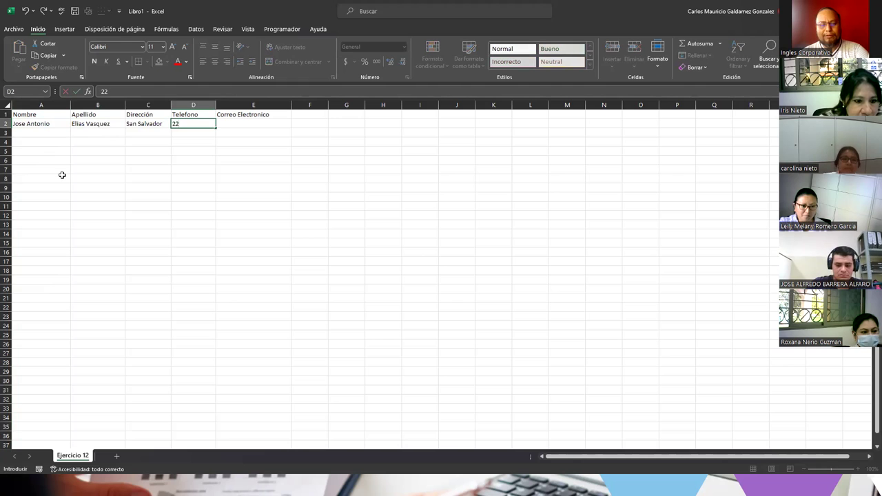
{"action": "type", "text": "243546"}
{"action": "key", "text": "Tab"}
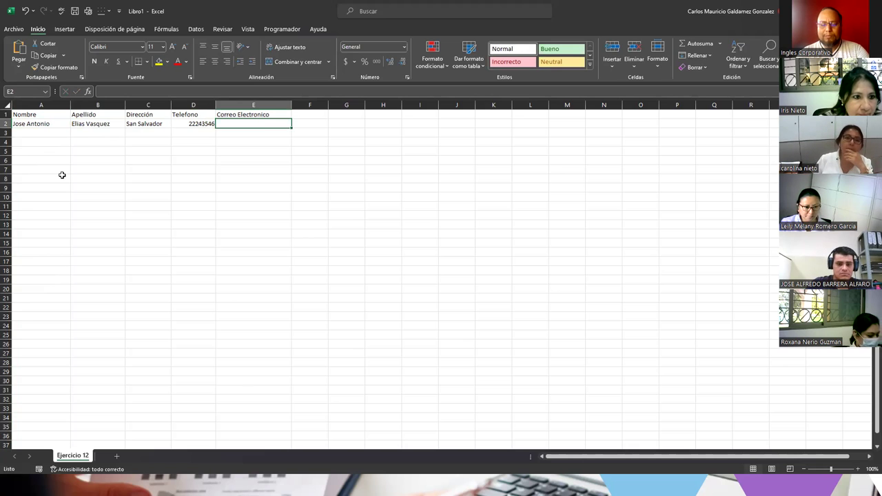
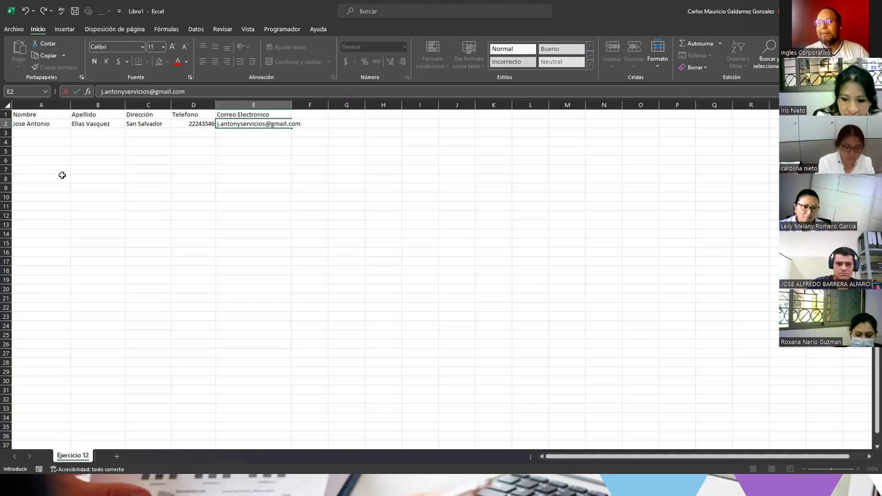
{"action": "key", "text": "Return"}
Step: Auto-fit column E to the e-mail, then select A1:E2 and the record row A2:E2
{"action": "double_click", "coordinate": [290, 104]}
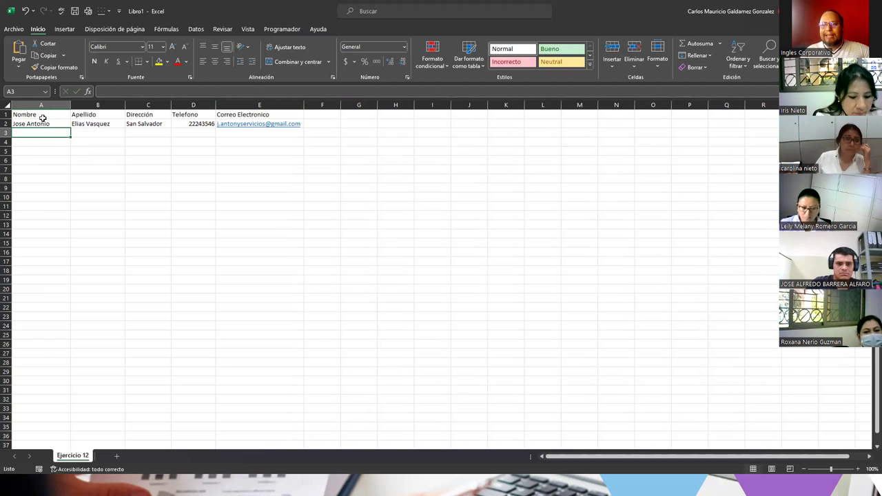
{"action": "left_click_drag", "start_coordinate": [43, 118], "coordinate": [258, 123]}
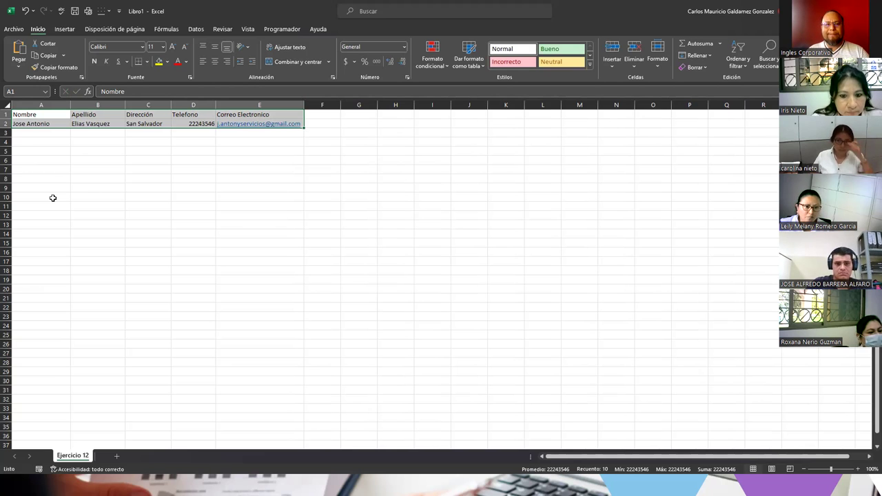
{"action": "left_click", "coordinate": [35, 113]}
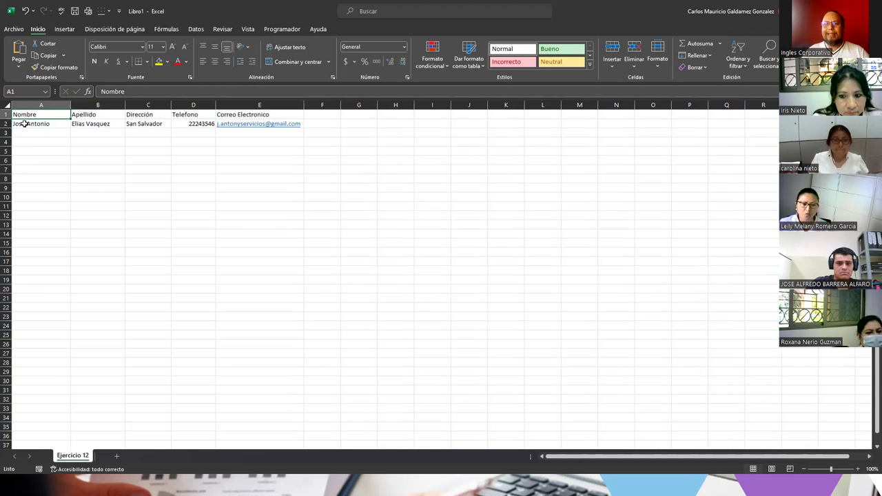
{"action": "left_click_drag", "start_coordinate": [24, 124], "coordinate": [276, 123]}
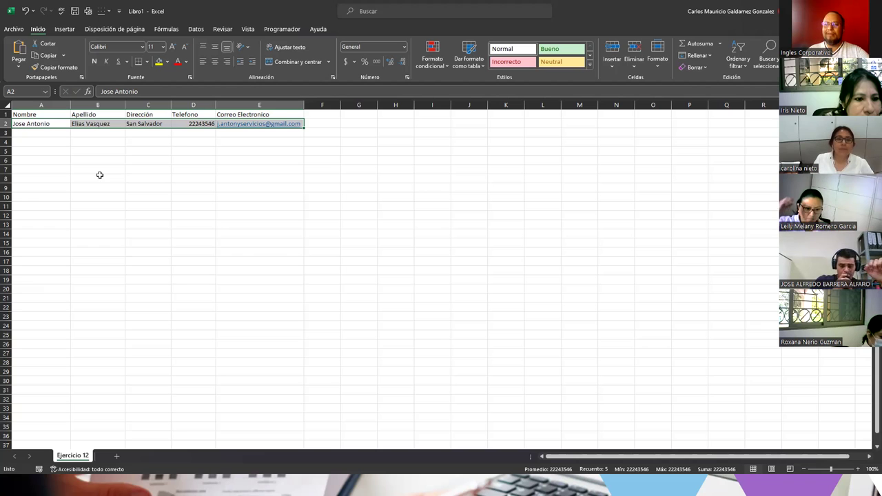
{"action": "left_click", "coordinate": [44, 114]}
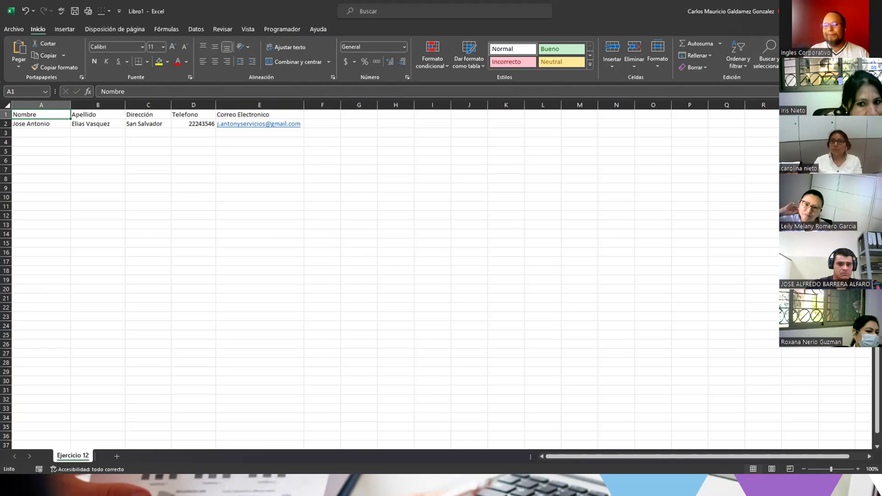
Step: Open the Formulario data form, move it over the sheet, and close it
{"action": "left_click", "coordinate": [75, 11]}
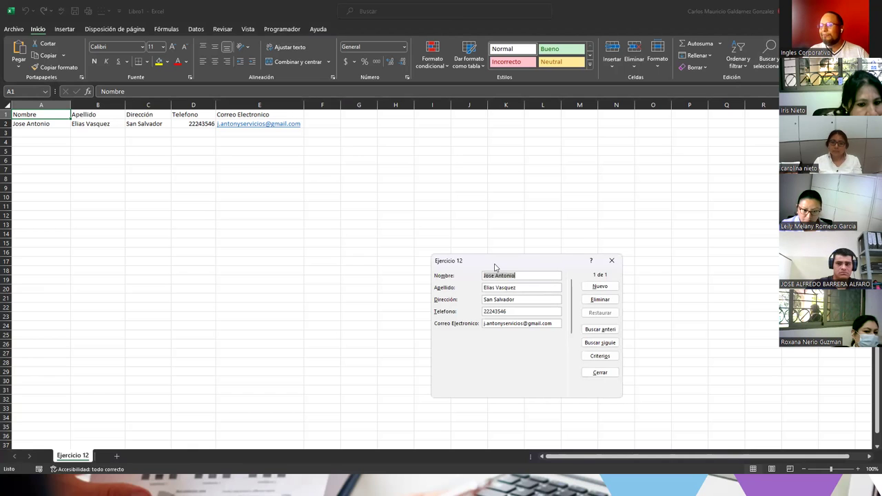
{"action": "left_click_drag", "start_coordinate": [489, 258], "coordinate": [247, 158]}
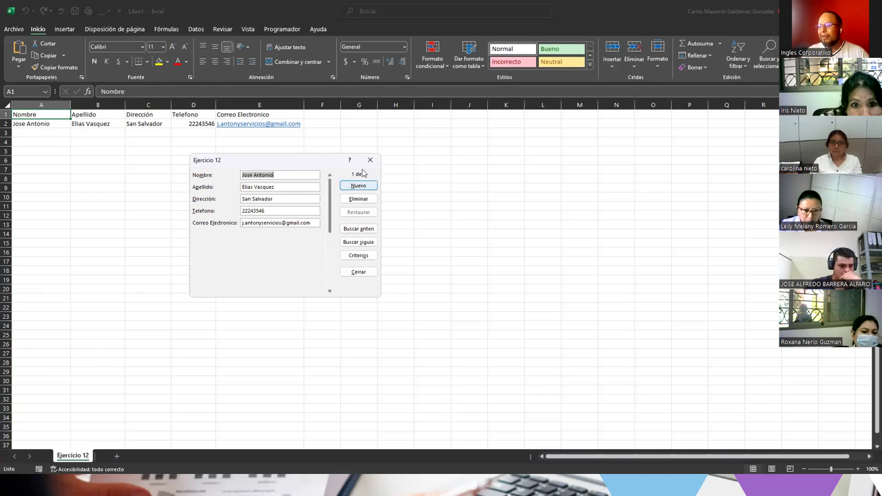
{"action": "key", "text": "Escape"}
Step: Rename the sheet tab to 'AgendaElectronica'
{"action": "double_click", "coordinate": [80, 456]}
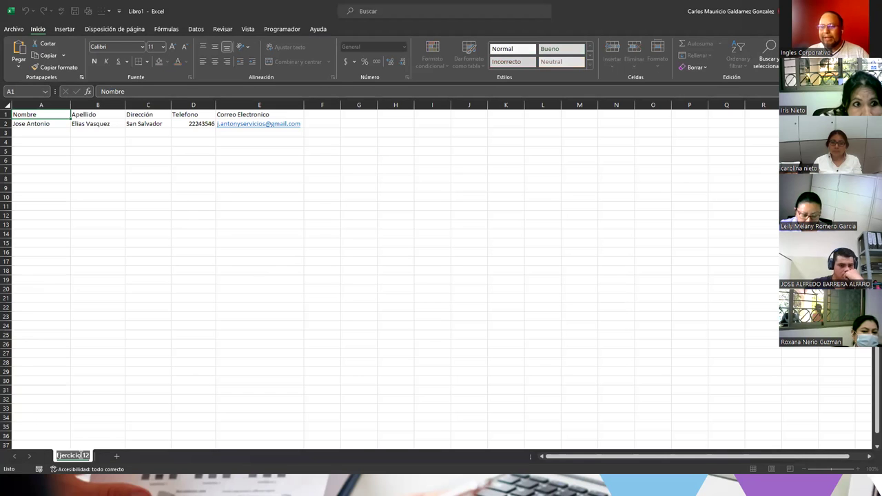
{"action": "type", "text": "AgendaElectronica"}
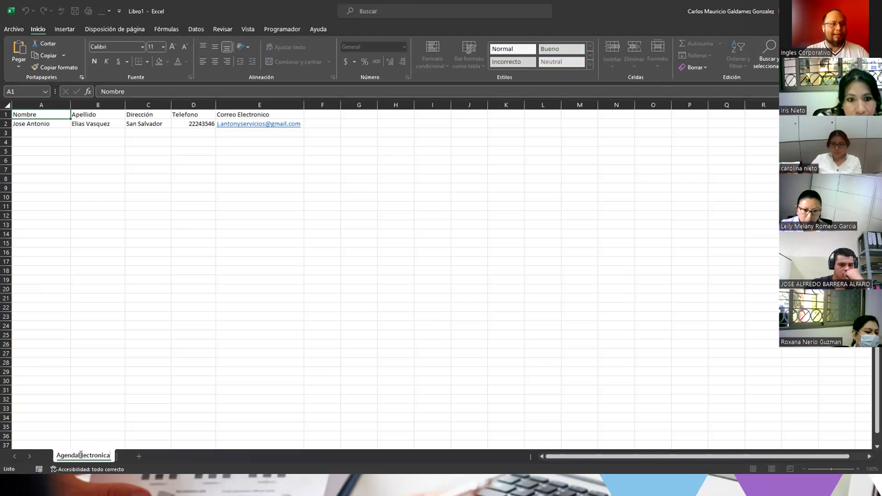
{"action": "key", "text": "Return"}
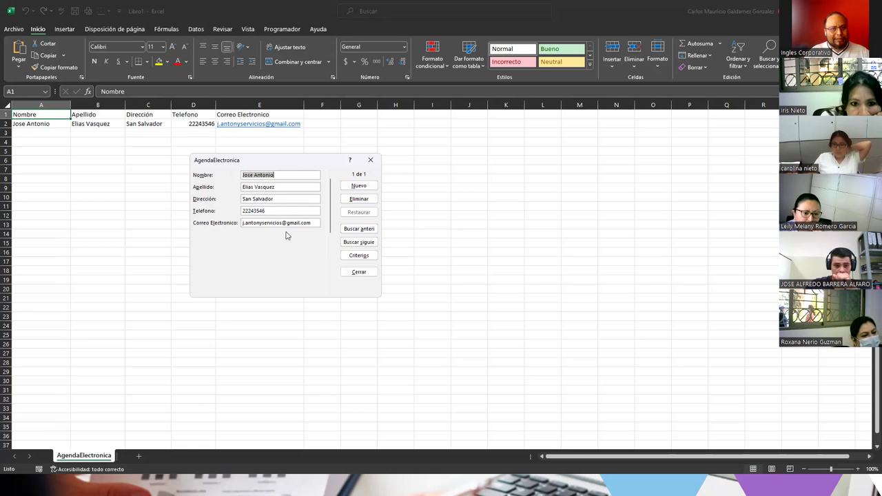
{"action": "mouse_move", "coordinate": [356, 193]}
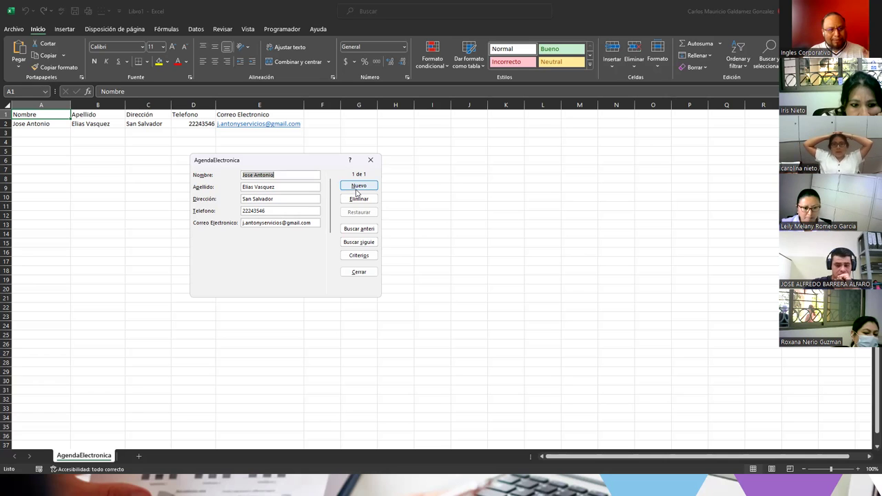
Step: Add a second contact with name, surname, address 46 and e-mail as row 3, then reposition the form
{"action": "left_click", "coordinate": [356, 193]}
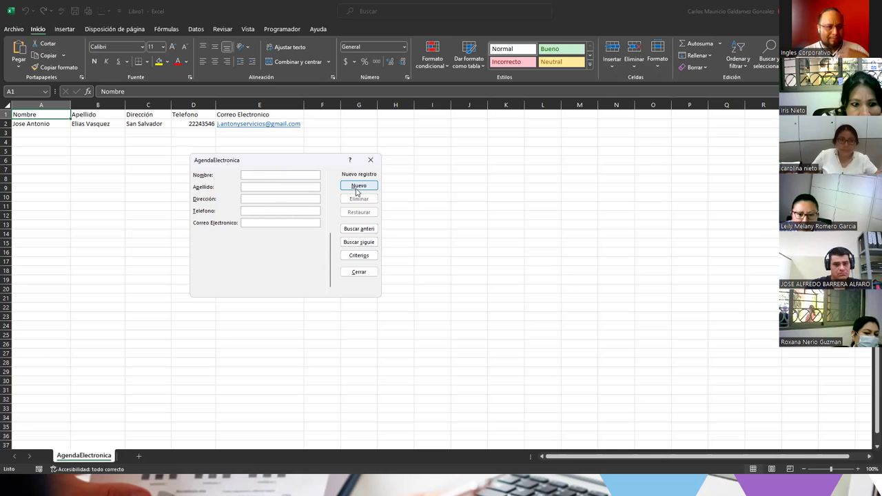
{"action": "key", "text": "Tab"}
{"action": "key", "text": "Tab"}
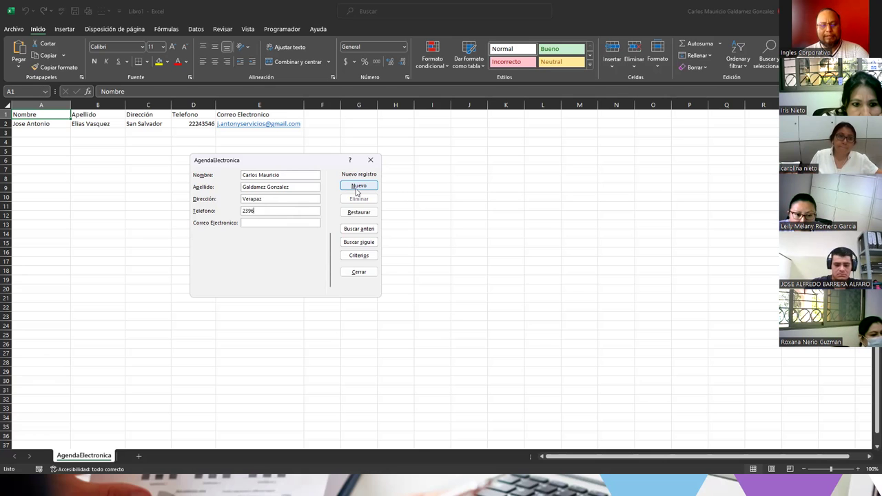
{"action": "type", "text": "46"}
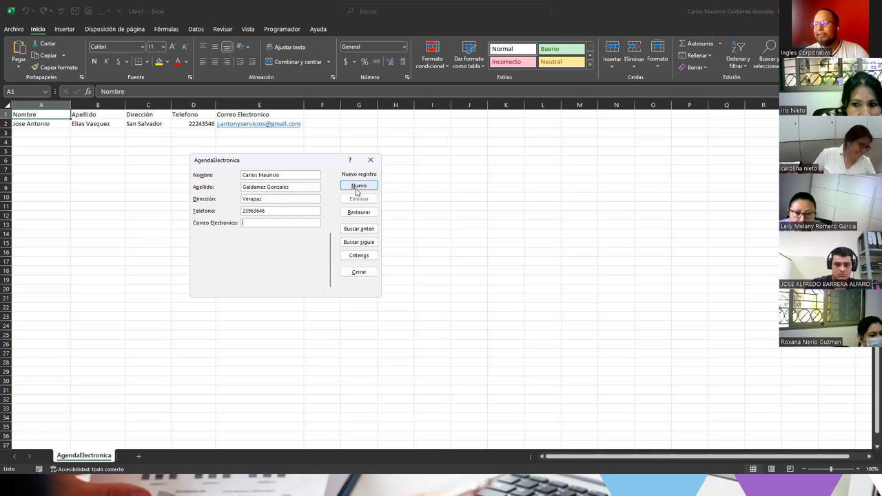
{"action": "key", "text": "Tab"}
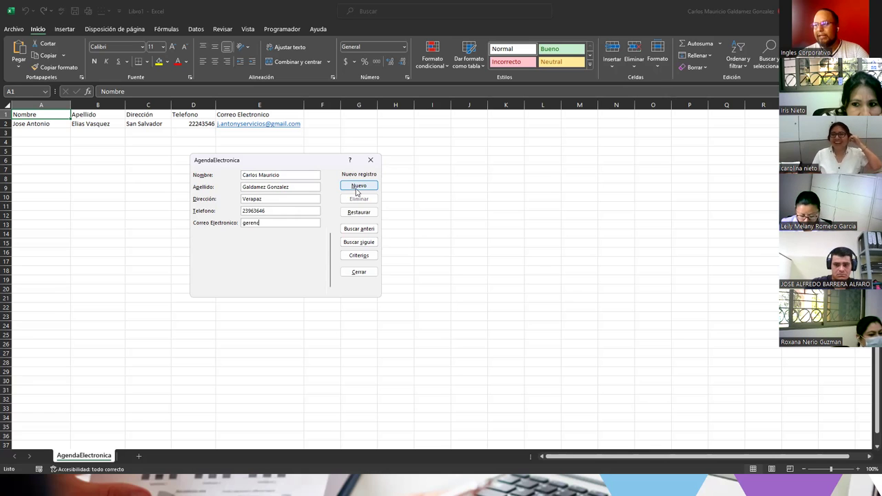
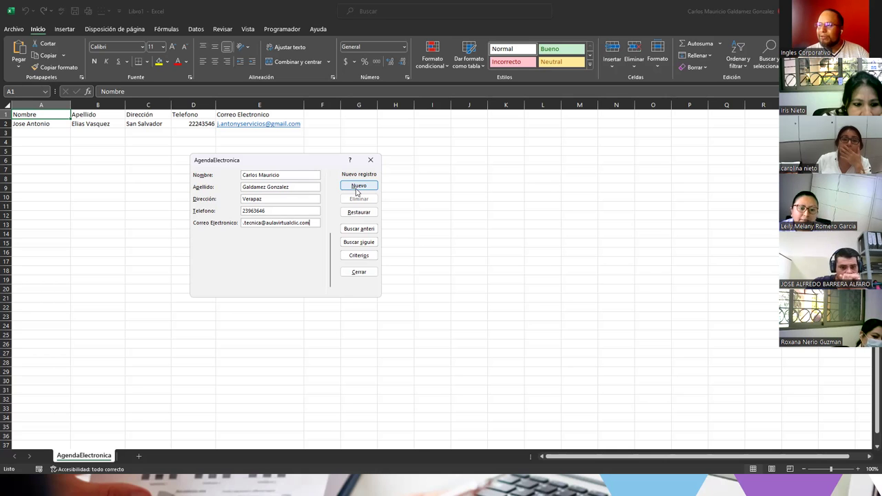
{"action": "left_click", "coordinate": [356, 190]}
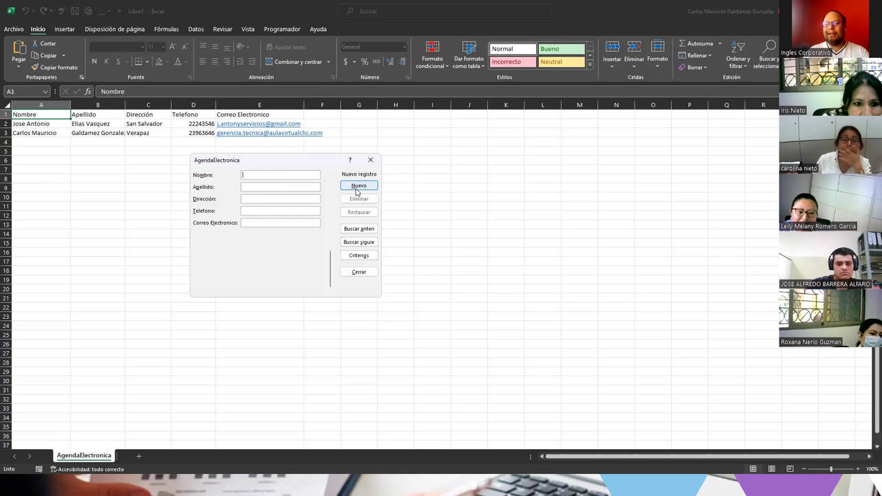
{"action": "left_click", "coordinate": [356, 192]}
{"action": "left_click_drag", "start_coordinate": [331, 177], "coordinate": [465, 183]}
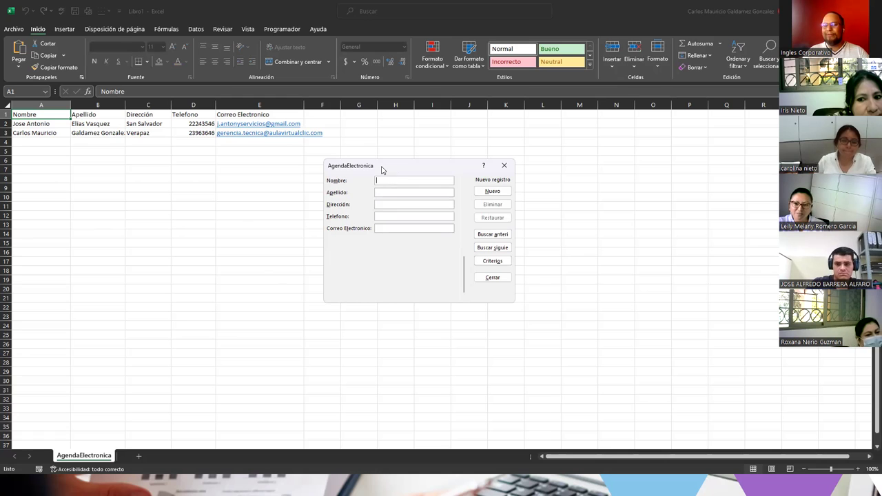
Step: Enter a third contact's name, surname, city and e-mail in a new form record and save it
{"action": "left_click_drag", "start_coordinate": [382, 169], "coordinate": [243, 225]}
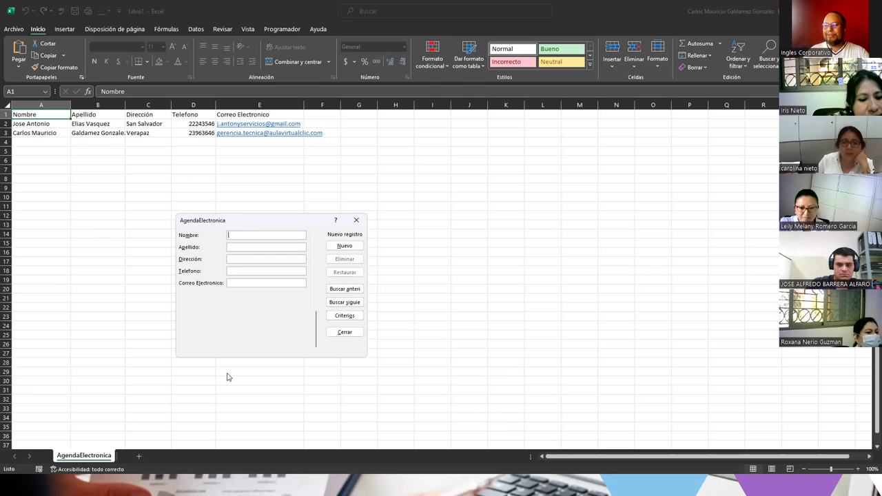
{"action": "left_click", "coordinate": [344, 246]}
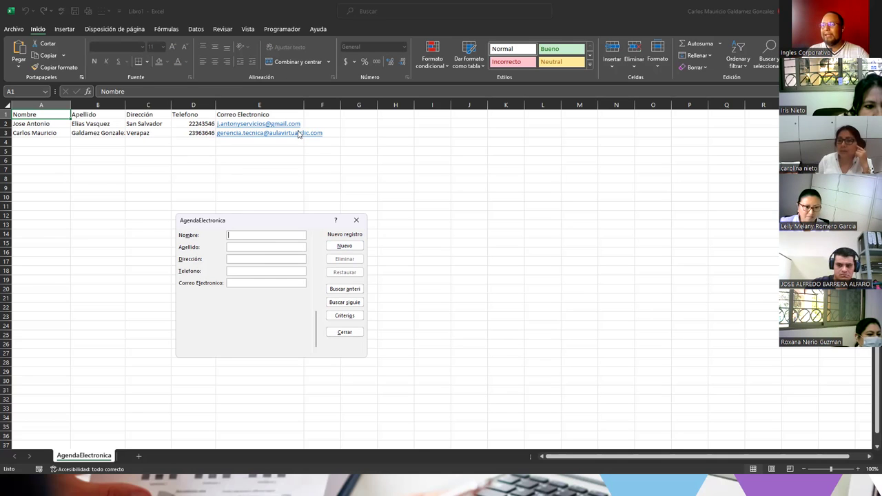
{"action": "left_click", "coordinate": [248, 235]}
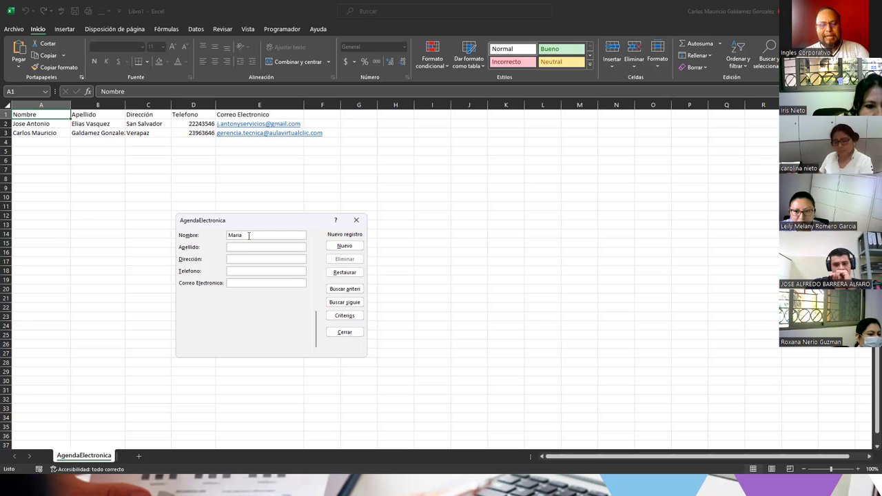
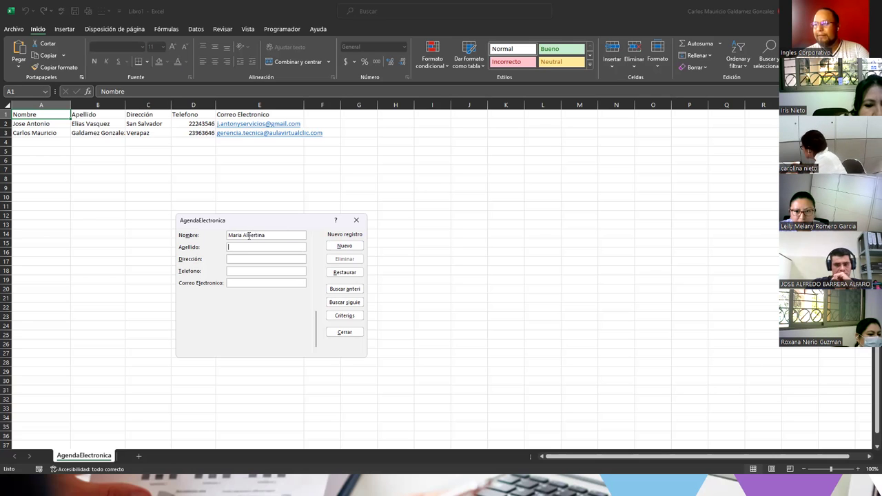
{"action": "key", "text": "Tab"}
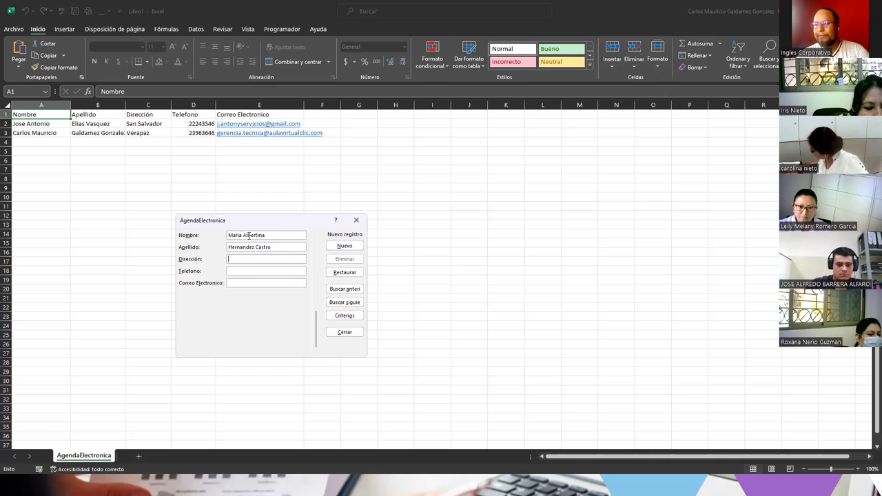
{"action": "key", "text": "Tab"}
{"action": "type", "text": "Sonsonate"}
{"action": "key", "text": "Tab"}
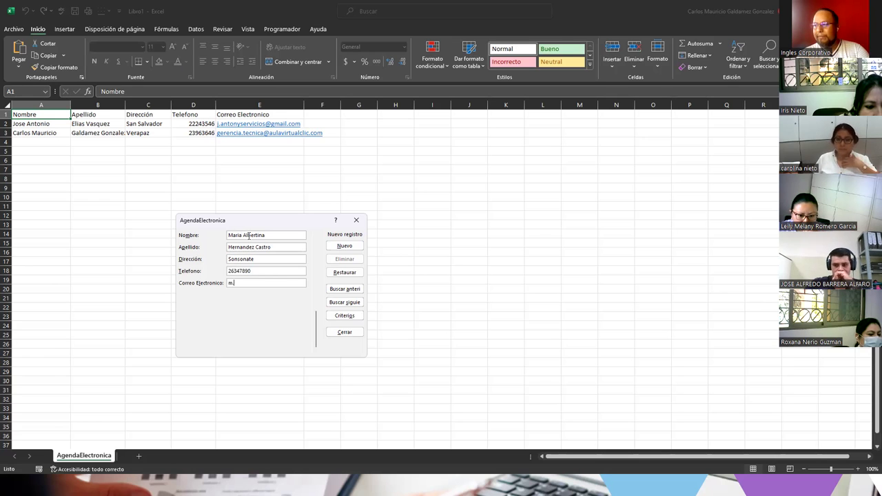
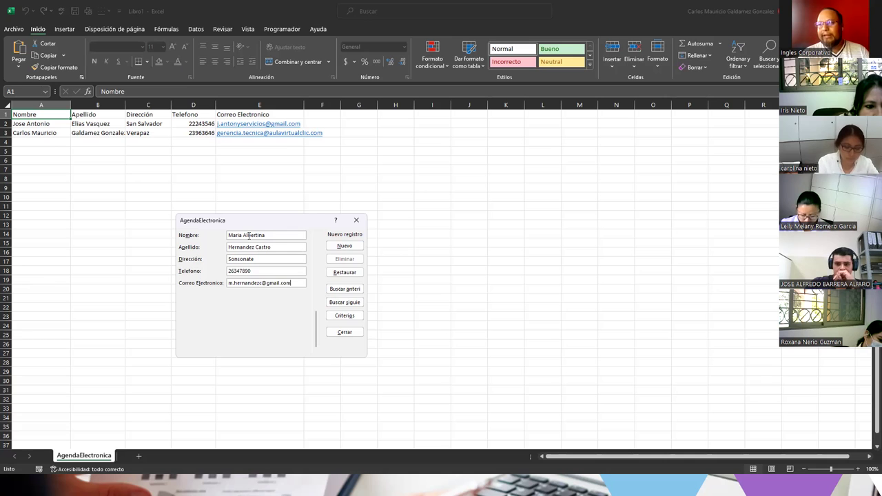
{"action": "key", "text": "Return"}
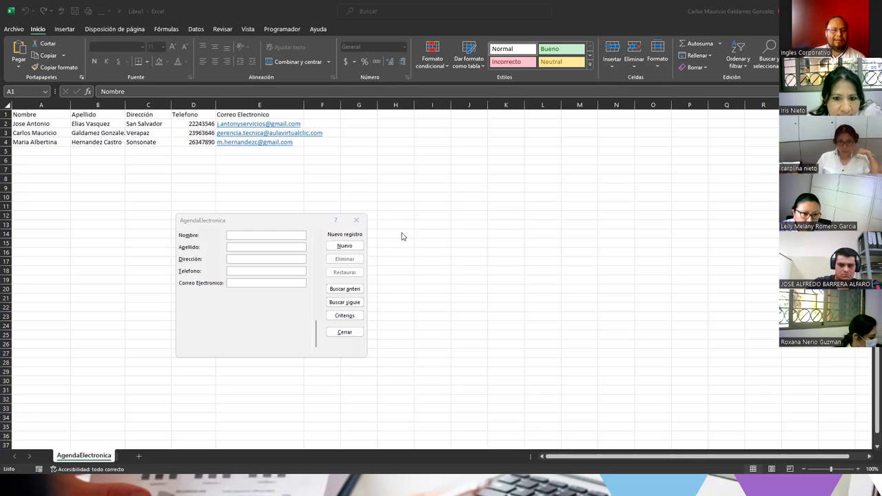
Step: Close the data form and add the heading 'Salario' in cell F1
{"action": "left_click", "coordinate": [241, 226]}
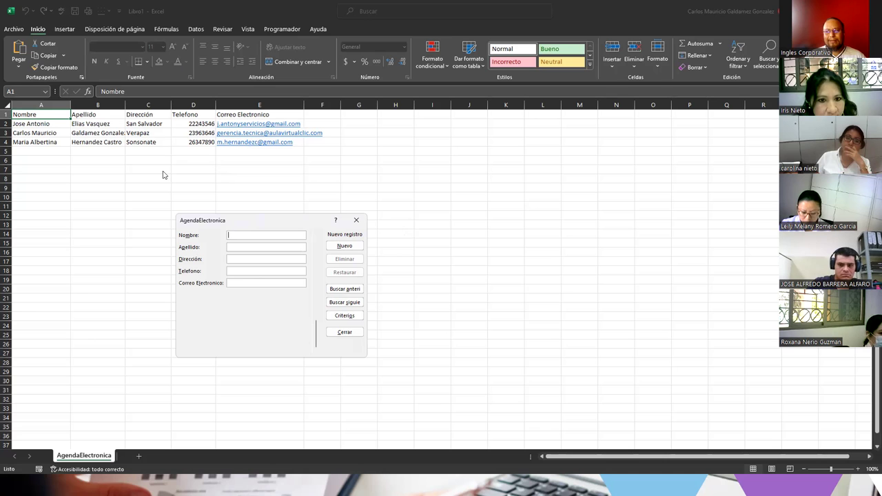
{"action": "left_click", "coordinate": [356, 221]}
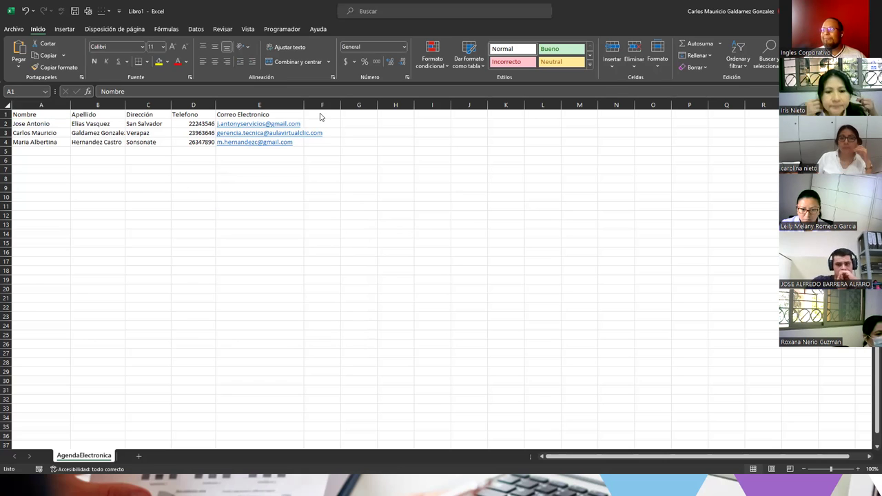
{"action": "left_click", "coordinate": [319, 112]}
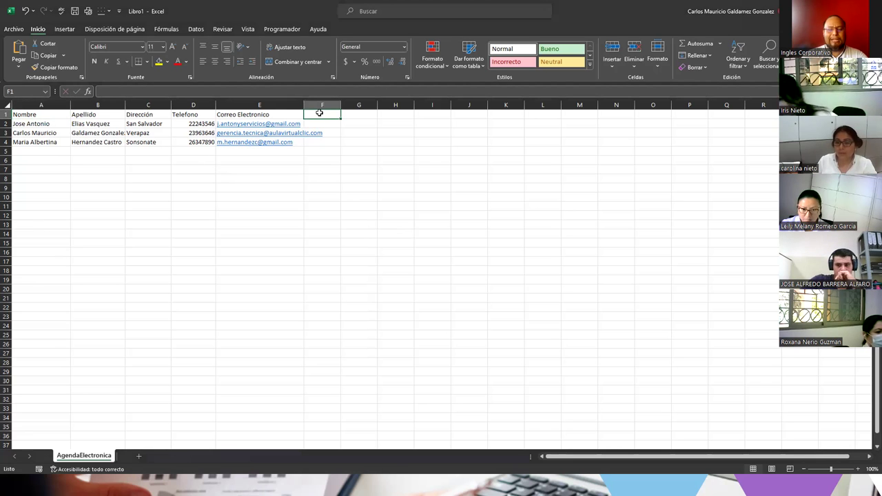
{"action": "type", "text": "SAlario"}
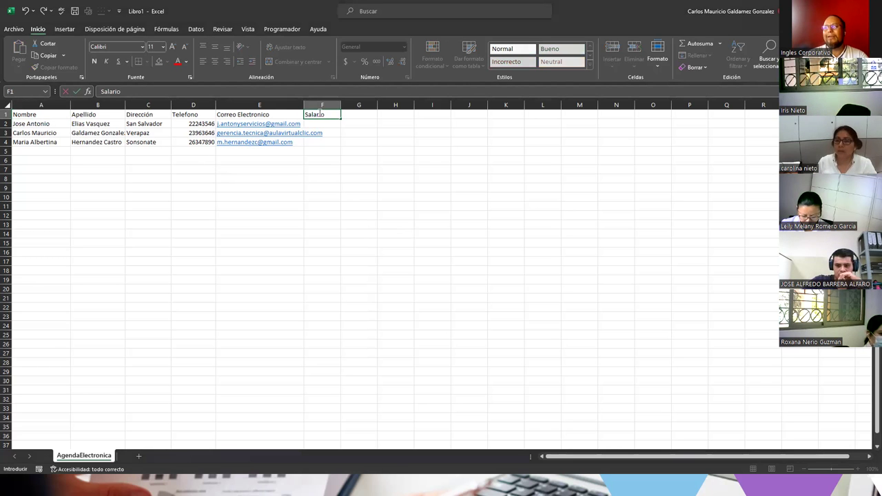
{"action": "key", "text": "Return"}
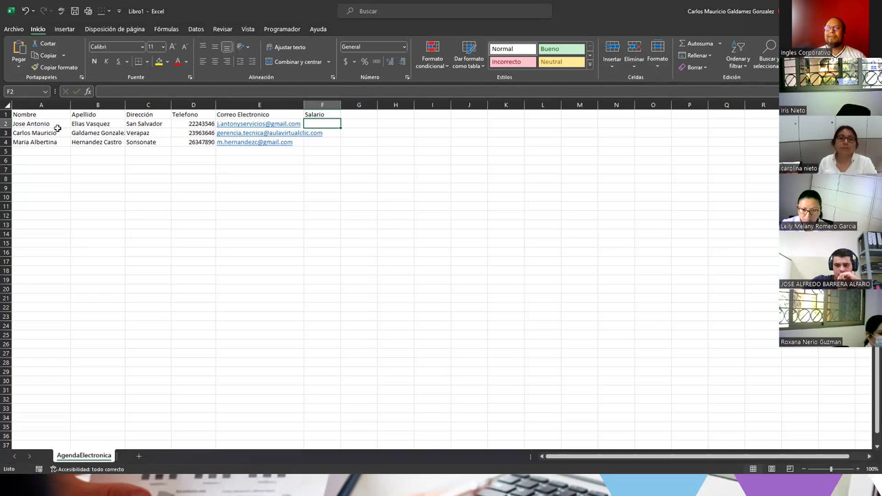
{"action": "left_click", "coordinate": [43, 116]}
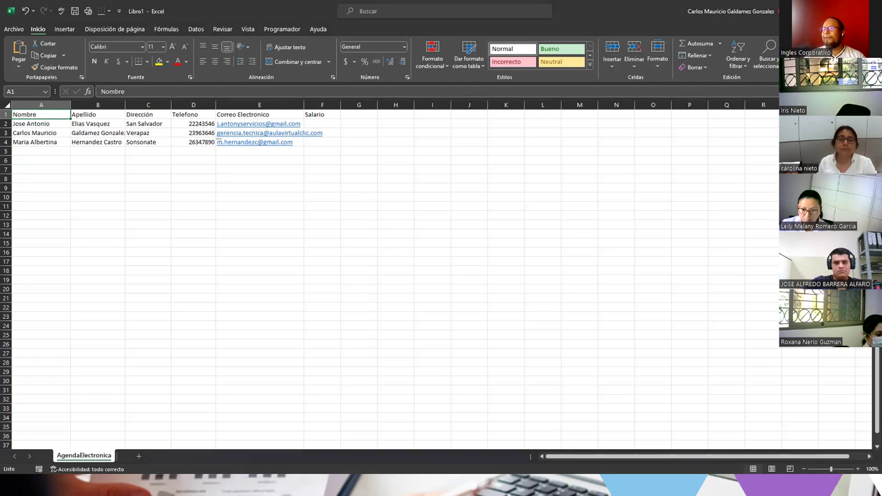
{"action": "left_click", "coordinate": [75, 11]}
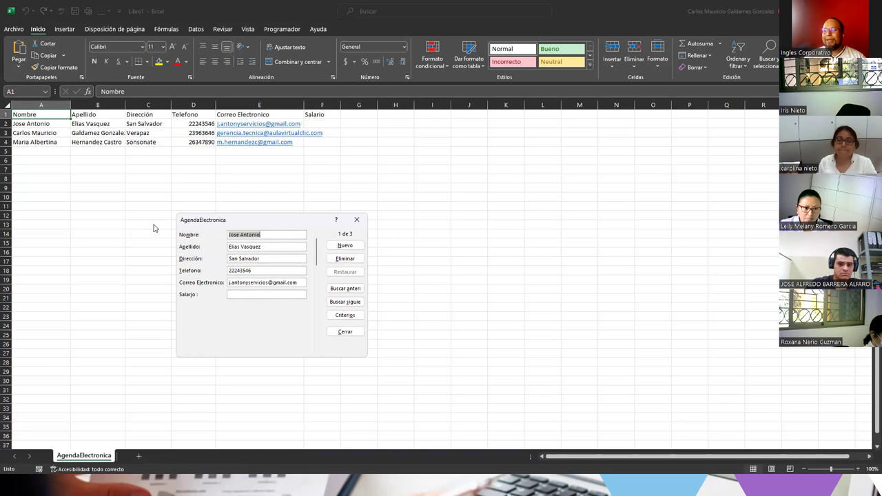
Step: Enter salaries 450, 625 and 590 for the three contacts through the data form, then close it
{"action": "left_click", "coordinate": [250, 292]}
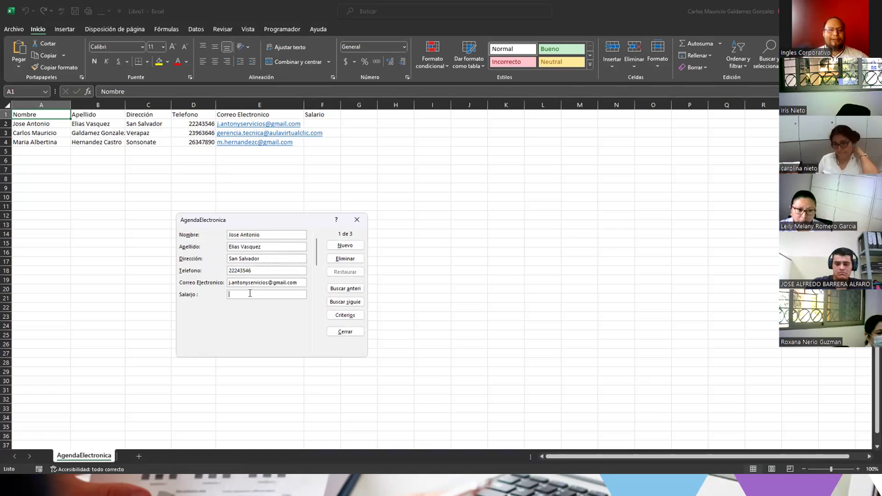
{"action": "type", "text": "45"}
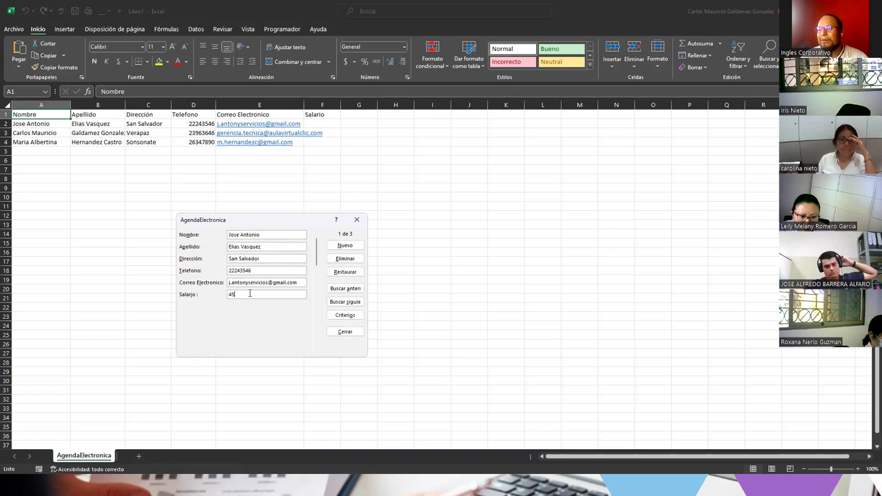
{"action": "type", "text": "0"}
{"action": "key", "text": "Return"}
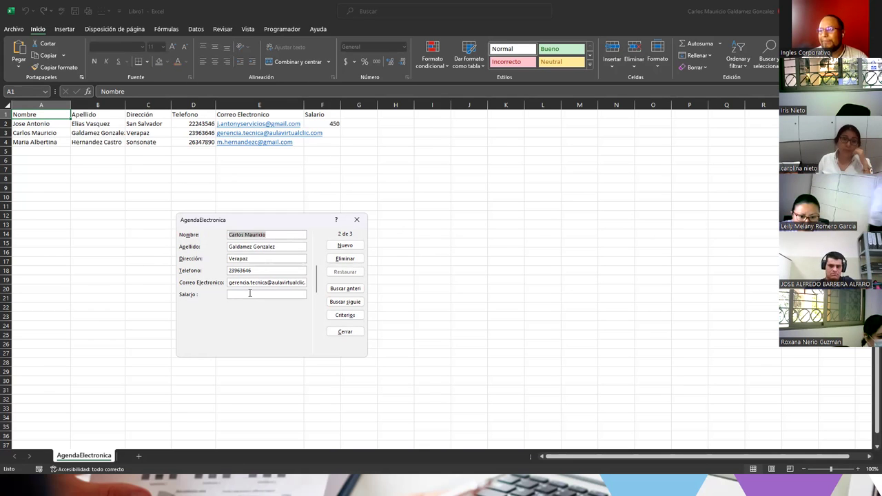
{"action": "key", "text": "Tab"}
{"action": "key", "text": "Tab"}
{"action": "key", "text": "Tab"}
{"action": "key", "text": "Tab"}
{"action": "key", "text": "Tab"}
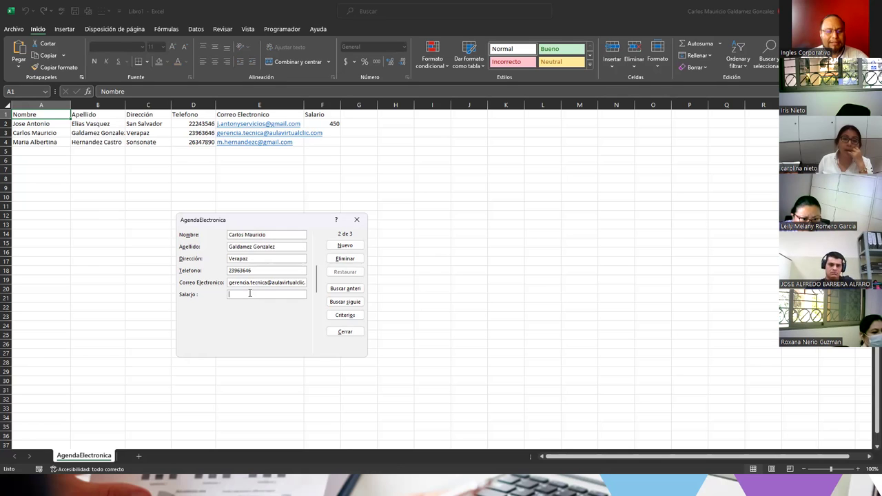
{"action": "type", "text": "625"}
{"action": "key", "text": "Return"}
{"action": "key", "text": "Tab"}
{"action": "key", "text": "Tab"}
{"action": "key", "text": "Tab"}
{"action": "key", "text": "Tab"}
{"action": "key", "text": "Tab"}
{"action": "type", "text": "5"}
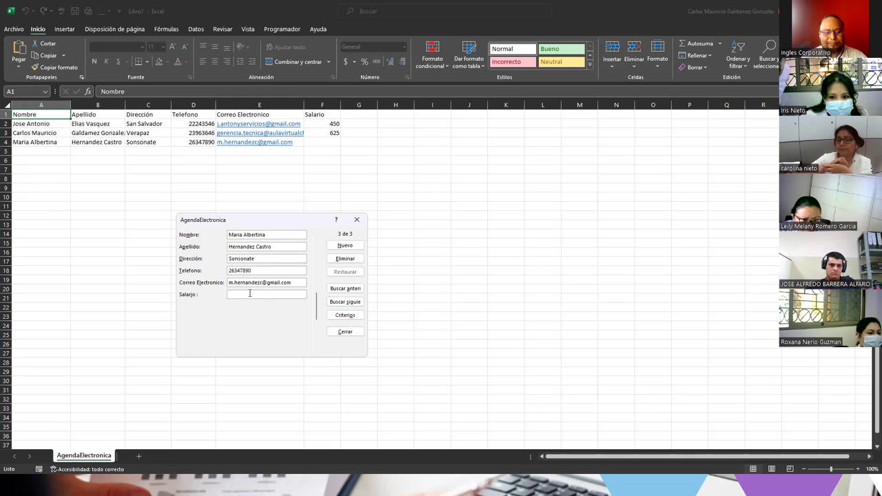
{"action": "type", "text": "90"}
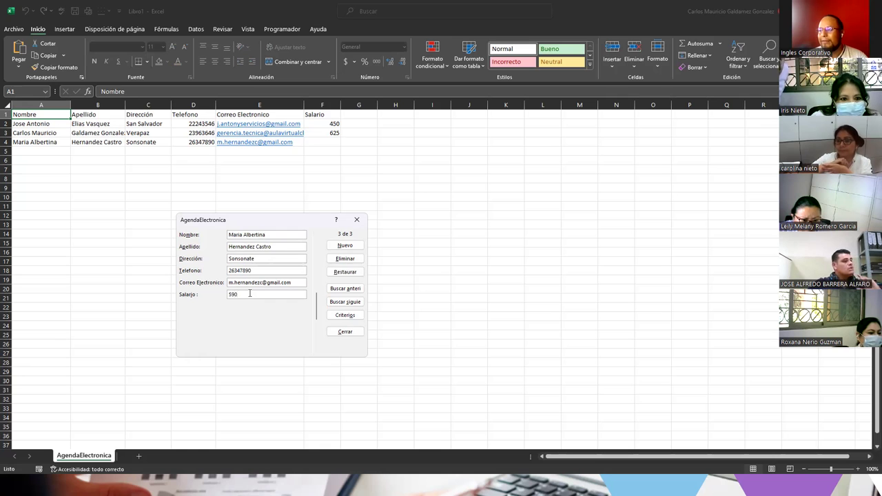
{"action": "key", "text": "Return"}
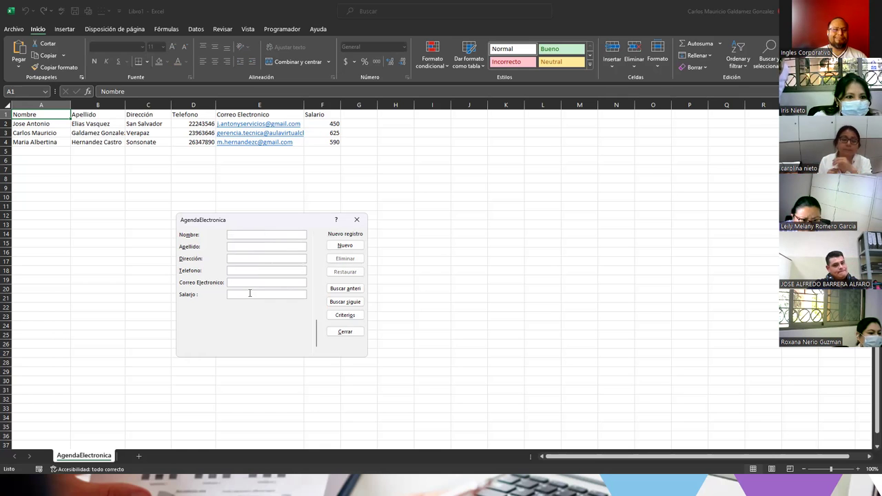
{"action": "left_click", "coordinate": [345, 332]}
Step: Format F2:F4 in the $ accounting style and autofit column E to the e-mail addresses
{"action": "left_click_drag", "start_coordinate": [324, 124], "coordinate": [321, 142]}
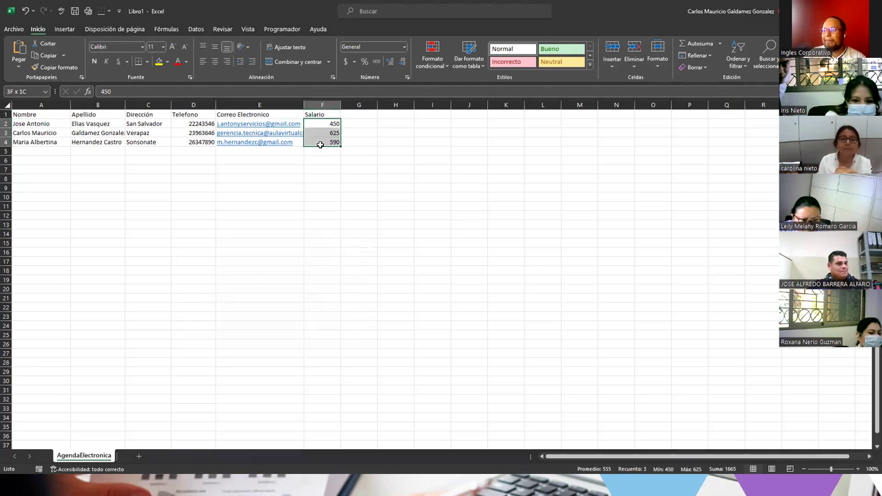
{"action": "left_click", "coordinate": [346, 62]}
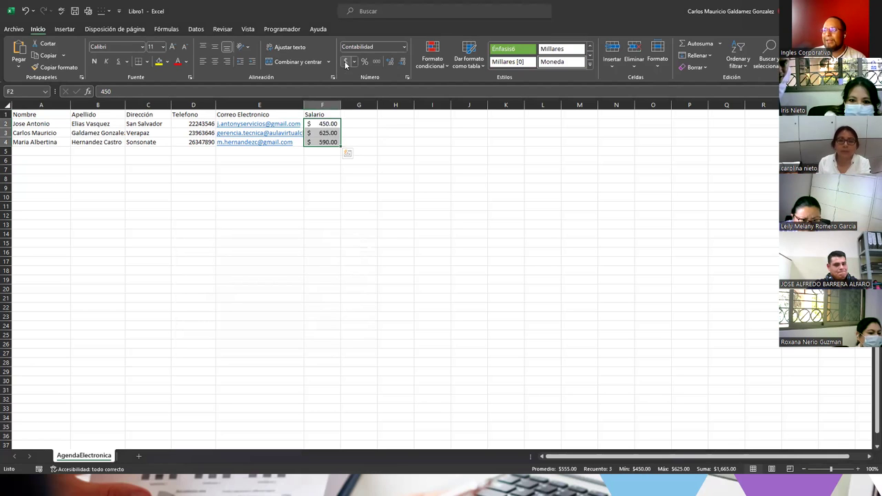
{"action": "double_click", "coordinate": [302, 104]}
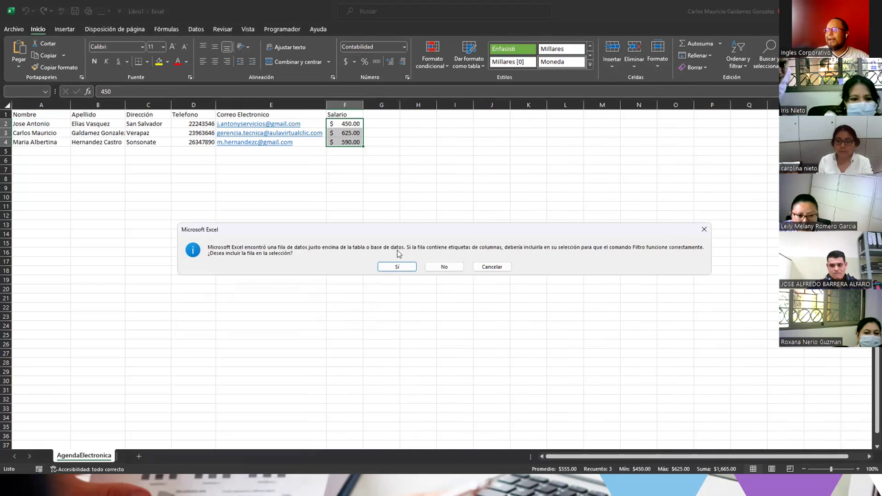
{"action": "left_click", "coordinate": [398, 269]}
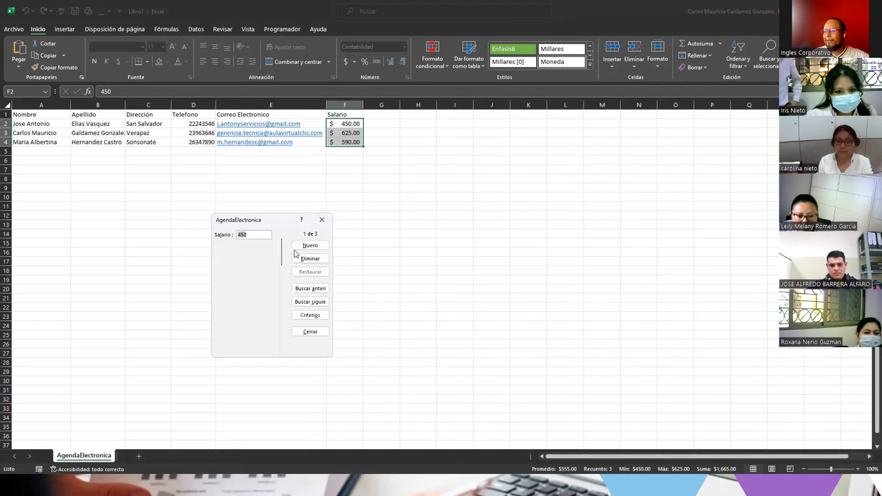
{"action": "left_click", "coordinate": [321, 219]}
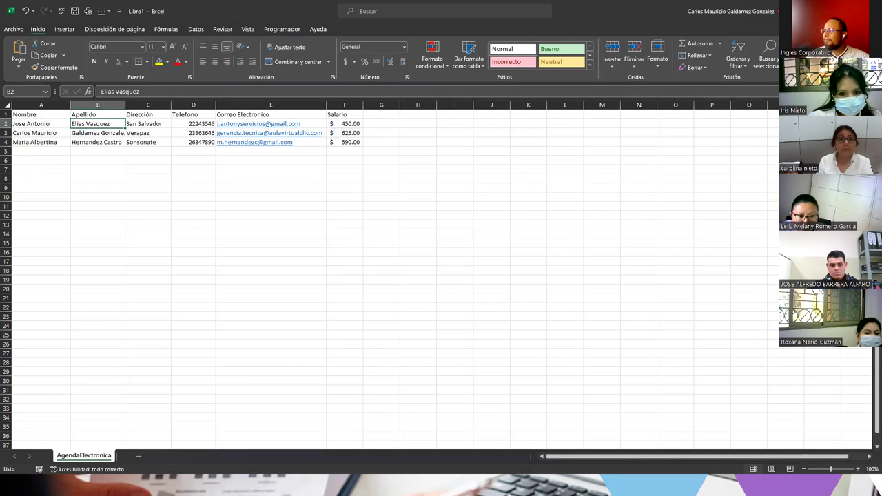
Step: Reopen the data form and step through all three records to a blank new entry
{"action": "key", "text": "alt+6"}
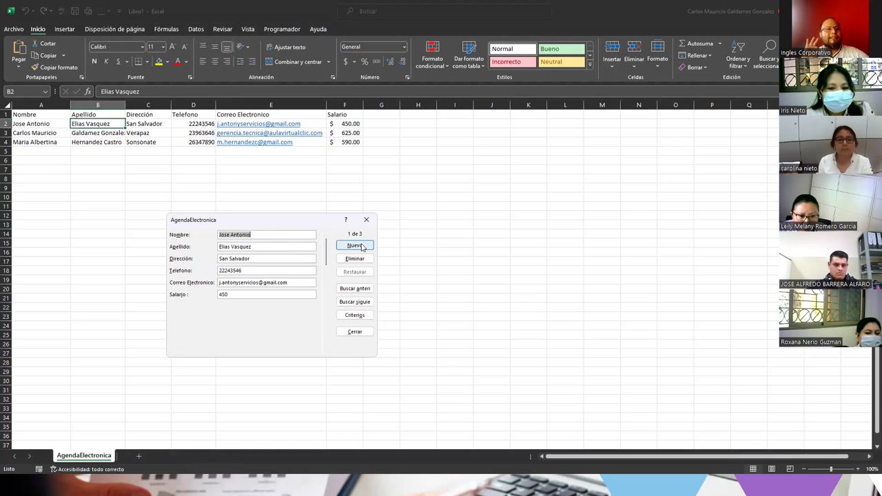
{"action": "mouse_move", "coordinate": [325, 251]}
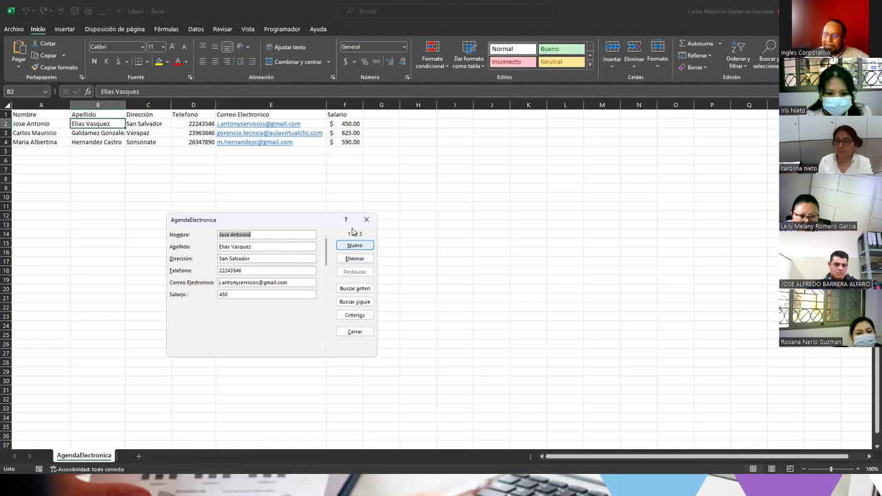
{"action": "left_click", "coordinate": [325, 352]}
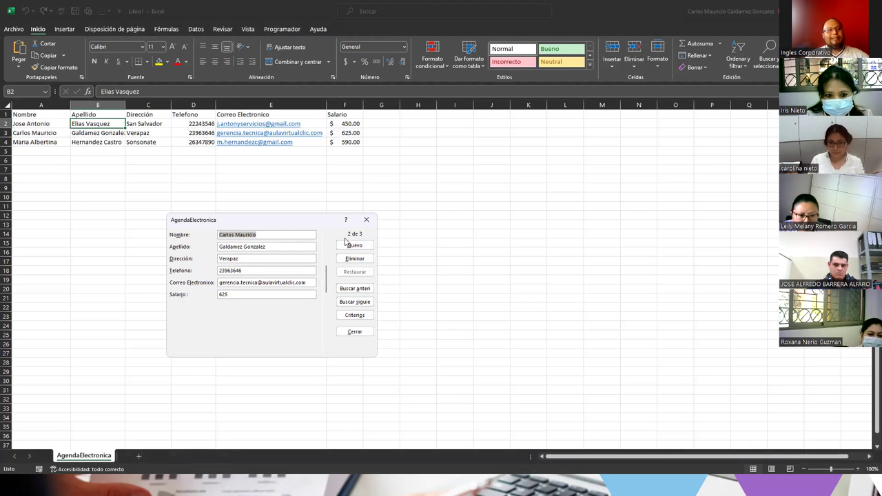
{"action": "left_click", "coordinate": [327, 352]}
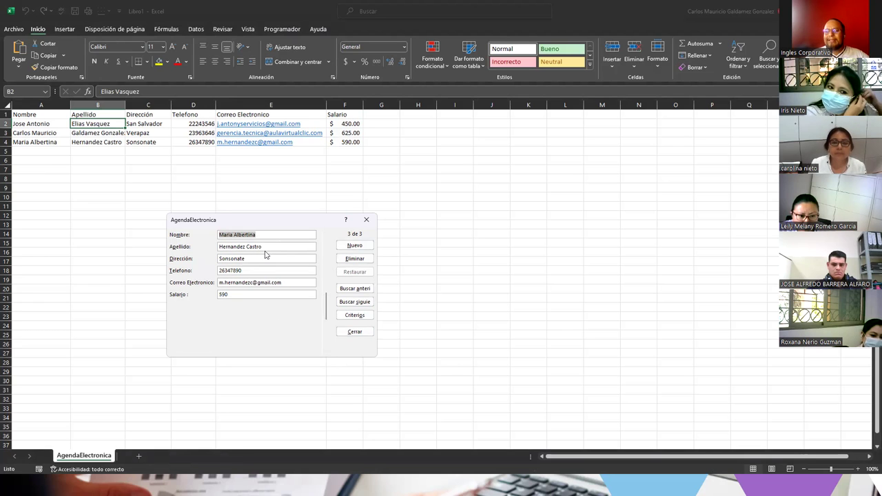
{"action": "left_click", "coordinate": [328, 353]}
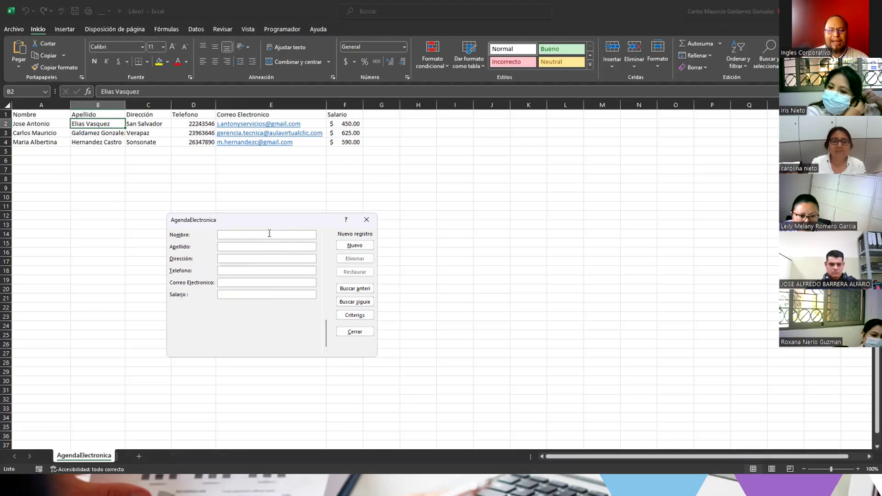
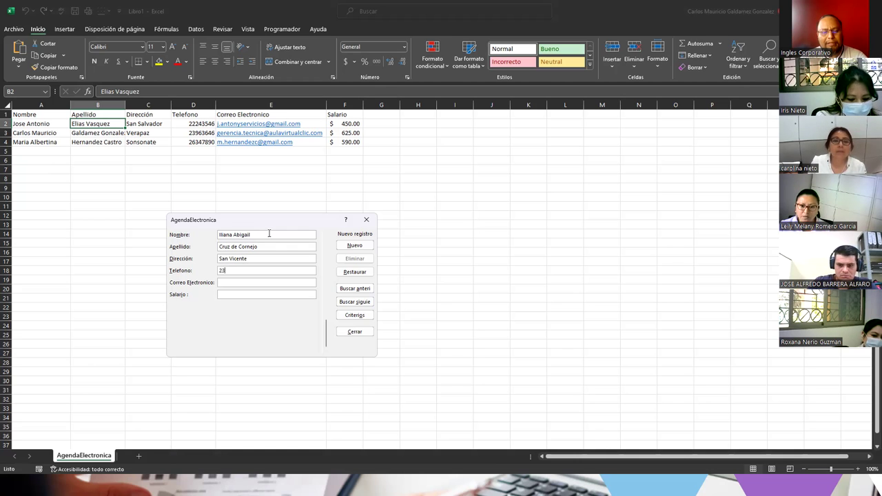
Step: Enter a fourth contact's details with phone, e-mail and salary 510, adding it as row 5
{"action": "type", "text": "90871"}
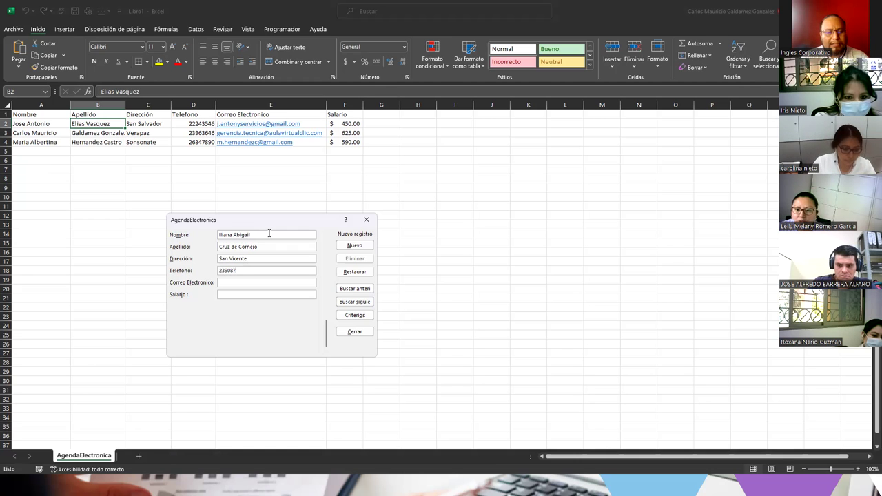
{"action": "type", "text": "0"}
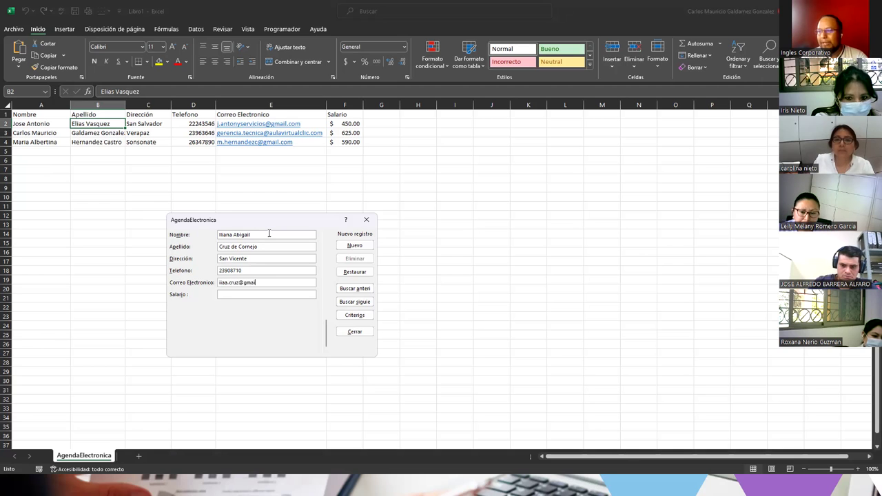
{"action": "type", "text": "com"}
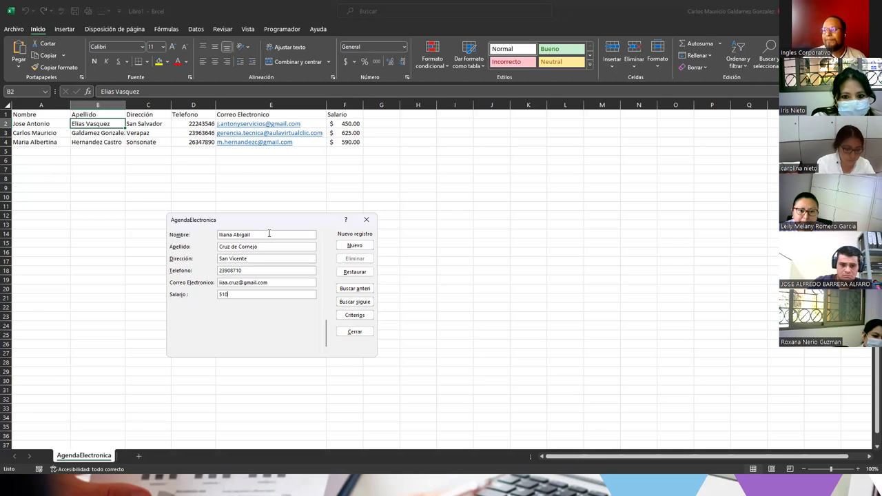
{"action": "key", "text": "Return"}
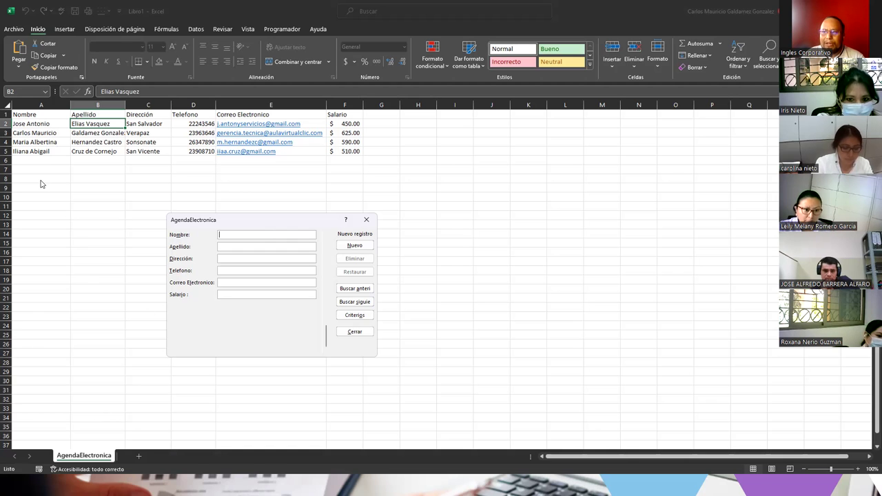
Step: Close the data form, then select a cell inside the contact table and reopen the form
{"action": "left_click", "coordinate": [366, 219]}
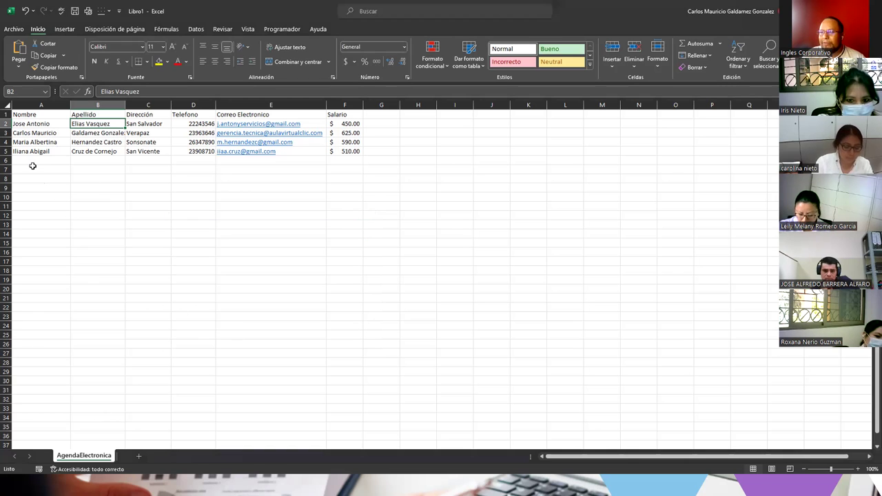
{"action": "scroll", "coordinate": [76, 211], "scroll_direction": "down", "scroll_amount": 4}
{"action": "scroll", "coordinate": [76, 212], "scroll_direction": "down", "scroll_amount": 6}
{"action": "scroll", "coordinate": [76, 212], "scroll_direction": "down", "scroll_amount": 5}
{"action": "left_click_drag", "start_coordinate": [40, 170], "coordinate": [351, 168]}
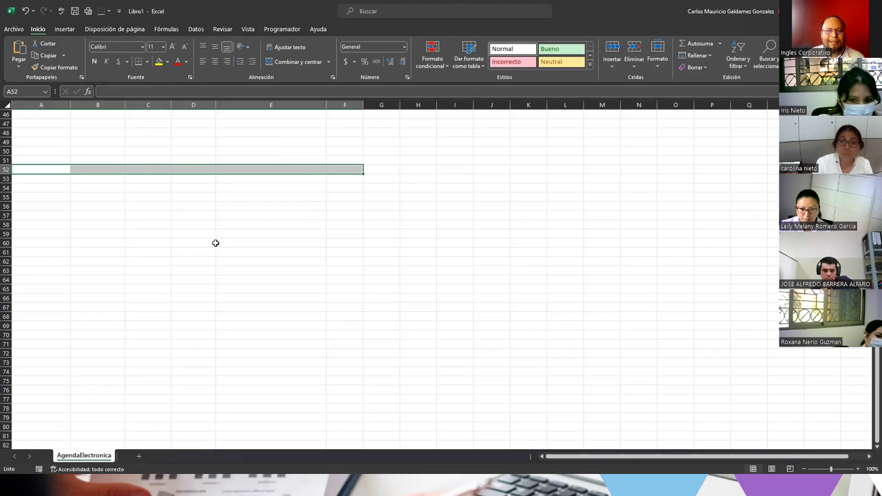
{"action": "scroll", "coordinate": [215, 242], "scroll_direction": "up", "scroll_amount": 15}
{"action": "left_click_drag", "start_coordinate": [39, 116], "coordinate": [140, 115]}
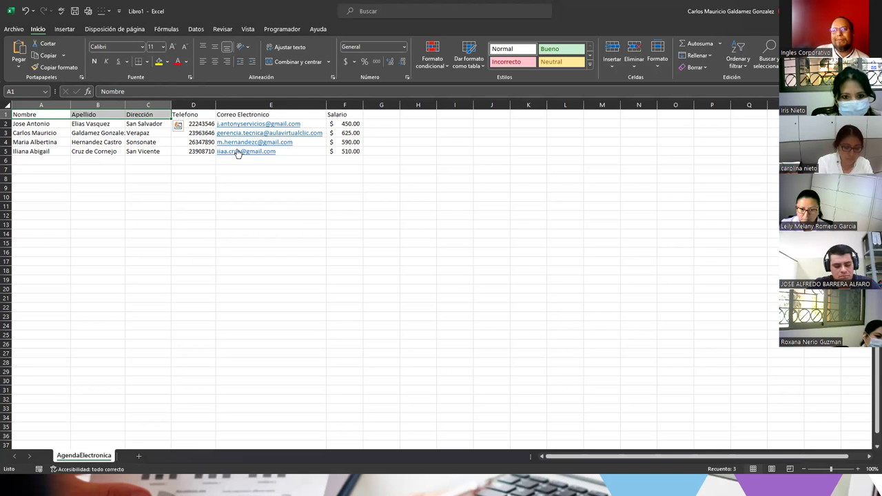
{"action": "left_click", "coordinate": [141, 270]}
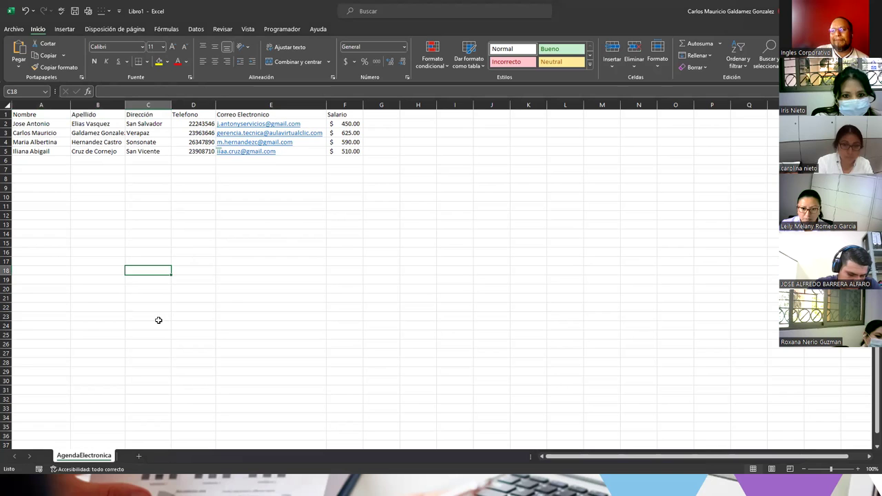
{"action": "left_click", "coordinate": [178, 271]}
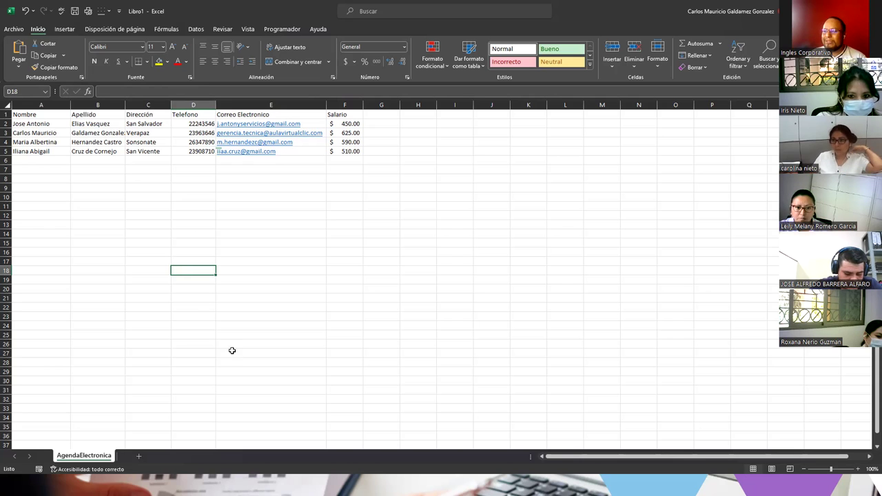
{"action": "left_click", "coordinate": [150, 131]}
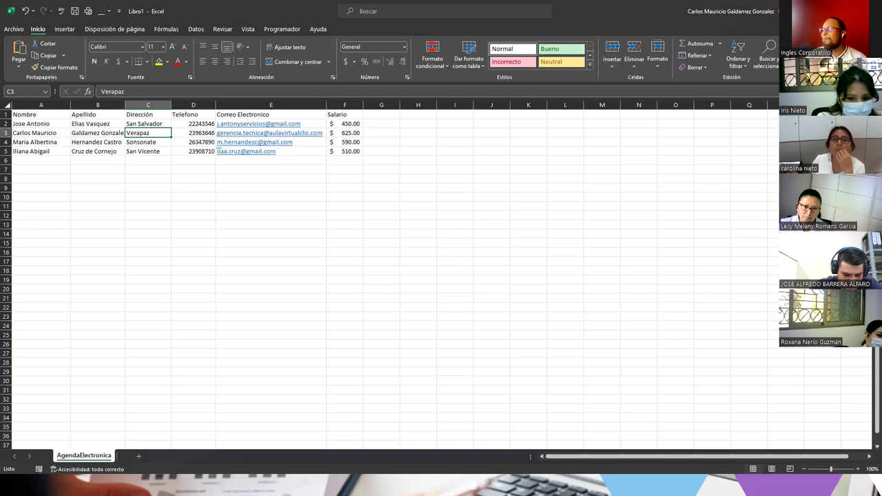
{"action": "key", "text": "alt+7"}
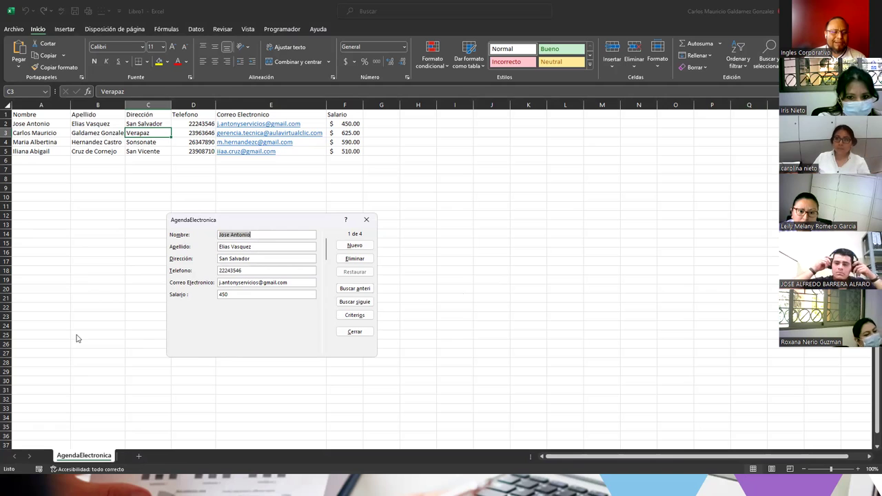
Step: Close the data form without making further changes
{"action": "left_click", "coordinate": [234, 295]}
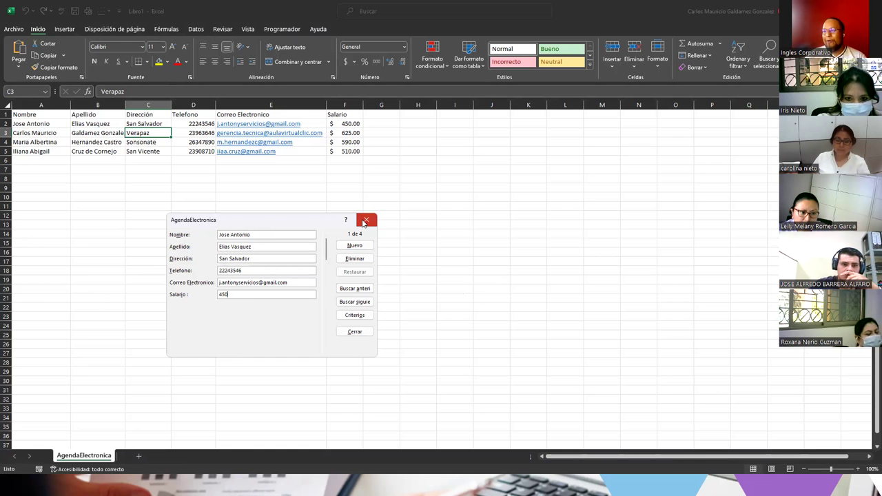
{"action": "left_click", "coordinate": [132, 262]}
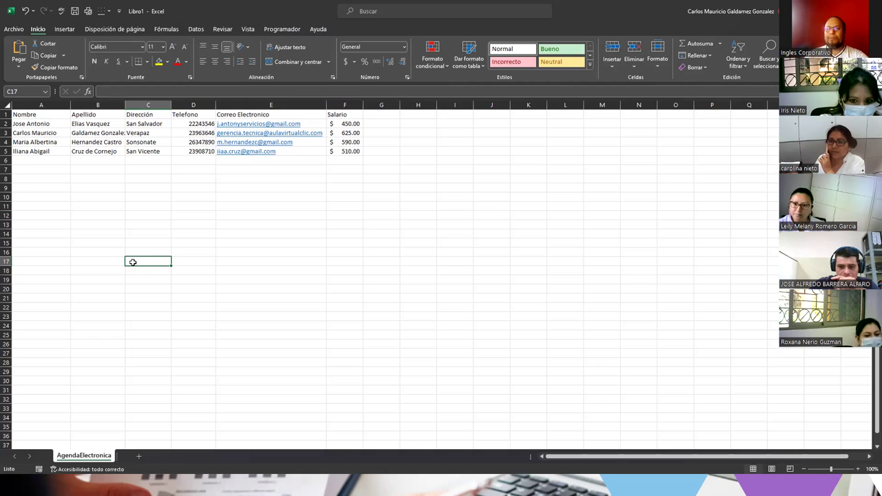
Step: Sort the four contact records A to Z by Nombre
{"action": "mouse_move", "coordinate": [31, 124]}
{"action": "left_mouse_down"}
{"action": "mouse_move", "coordinate": [32, 150]}
{"action": "mouse_move", "coordinate": [396, 152]}
{"action": "left_mouse_up"}
{"action": "left_click", "coordinate": [738, 66]}
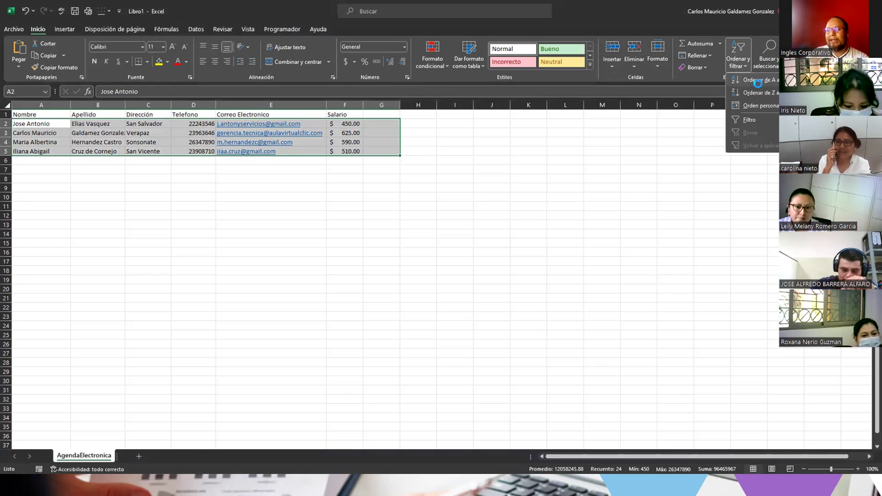
{"action": "left_click", "coordinate": [758, 81]}
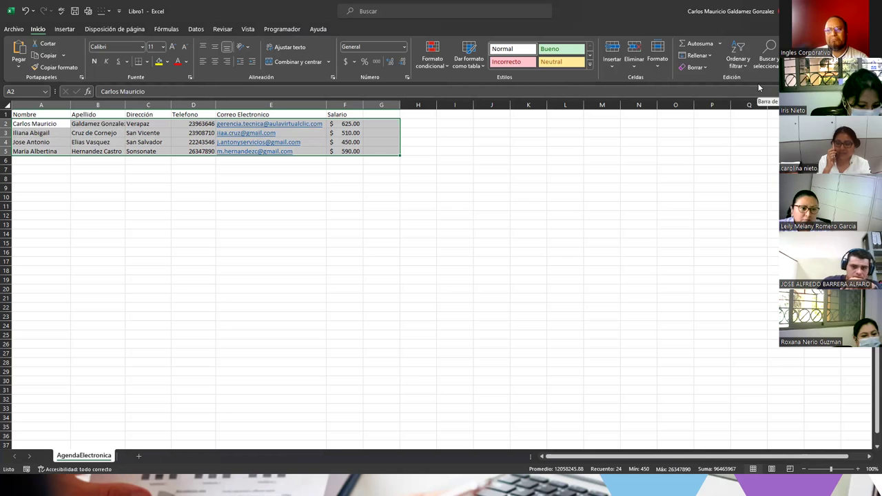
{"action": "left_click", "coordinate": [49, 141]}
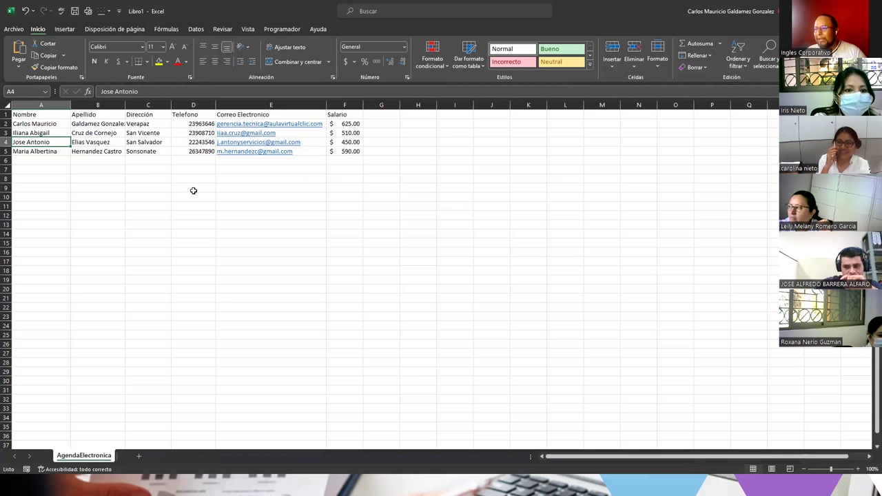
Step: Select cells around the contact table, ending on the Salario values
{"action": "left_click_drag", "start_coordinate": [180, 171], "coordinate": [348, 169]}
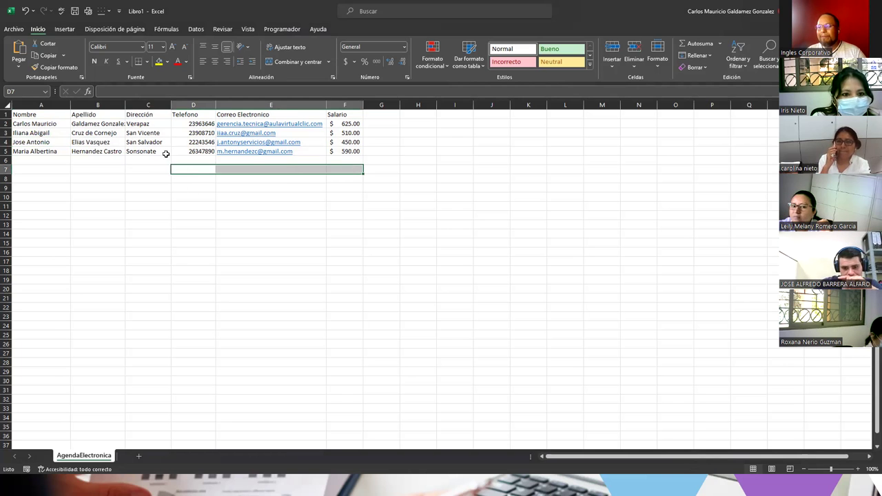
{"action": "left_click_drag", "start_coordinate": [140, 151], "coordinate": [358, 150]}
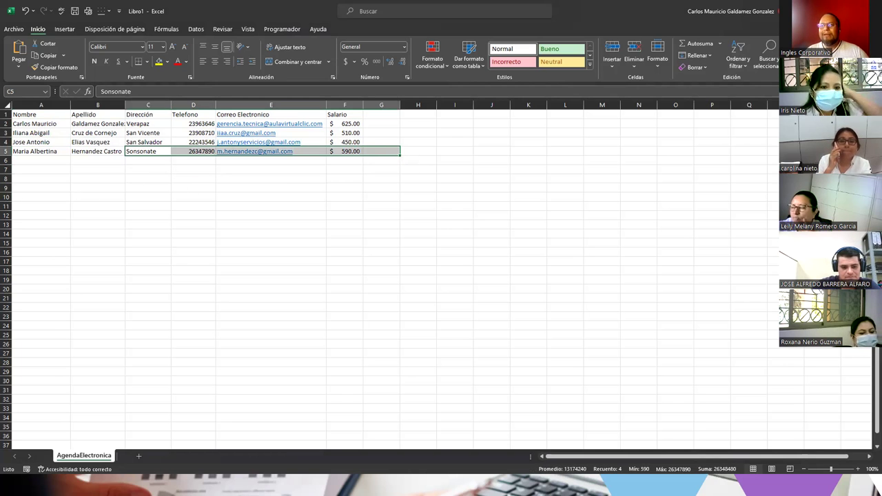
{"action": "left_click", "coordinate": [118, 219]}
{"action": "left_click_drag", "start_coordinate": [34, 114], "coordinate": [344, 153]}
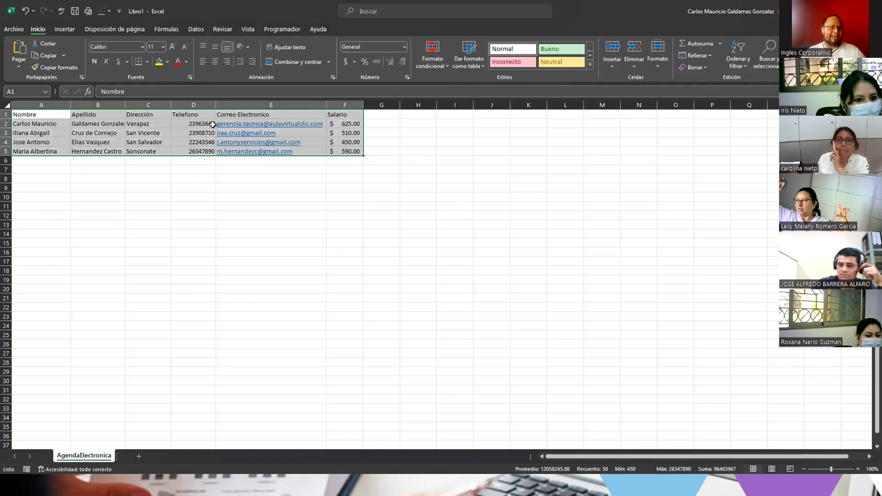
{"action": "left_click", "coordinate": [179, 226]}
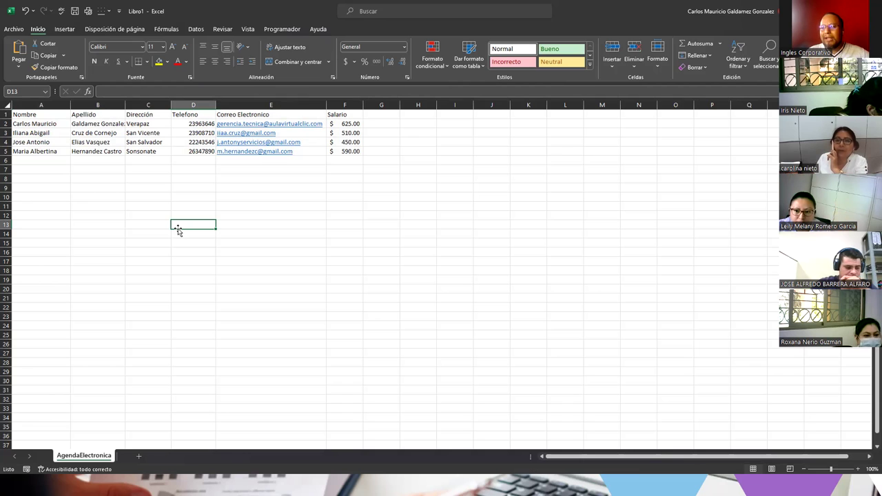
{"action": "left_click", "coordinate": [63, 213]}
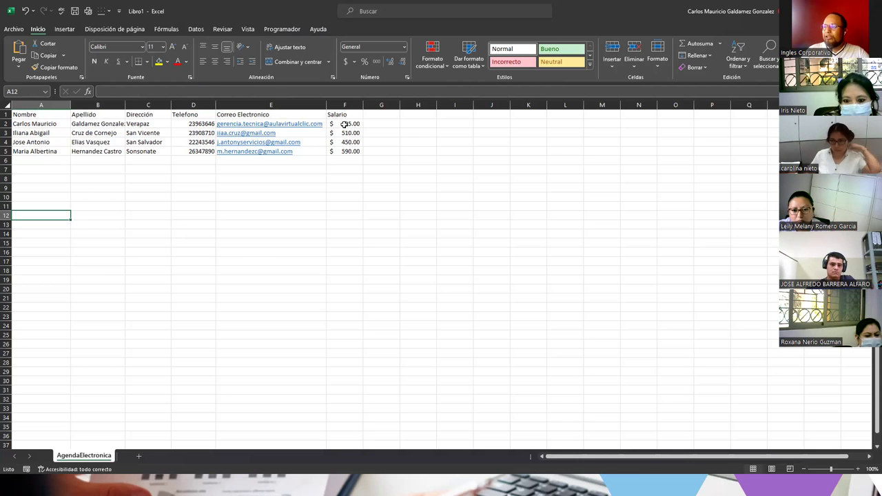
{"action": "left_click_drag", "start_coordinate": [343, 124], "coordinate": [346, 151]}
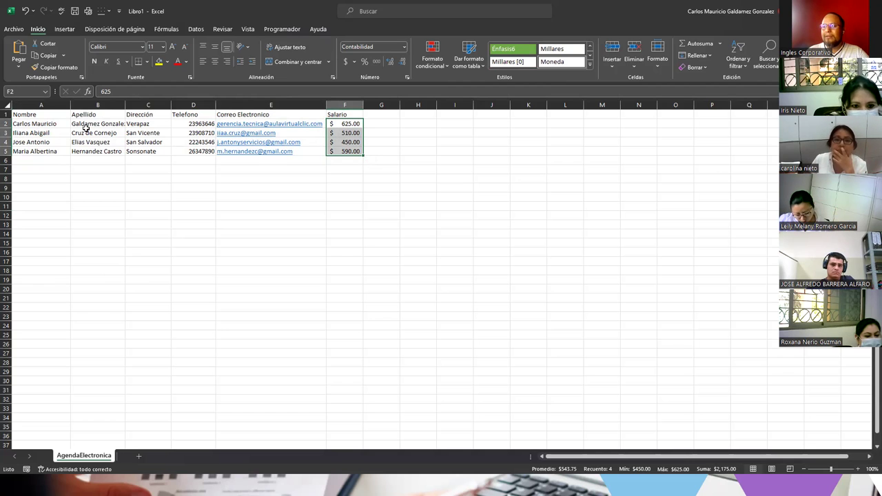
Step: Autofit column B to the longest surname and reopen the Formulario data form
{"action": "double_click", "coordinate": [127, 102]}
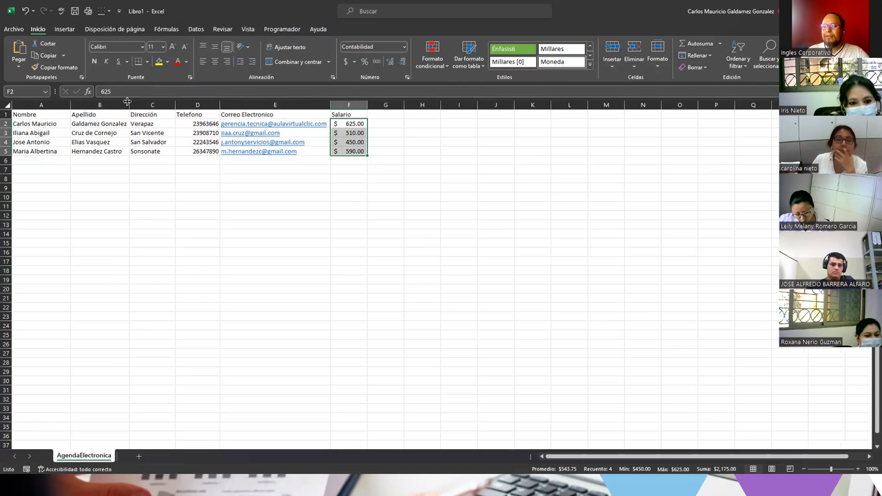
{"action": "left_click", "coordinate": [34, 124]}
{"action": "left_click", "coordinate": [99, 134]}
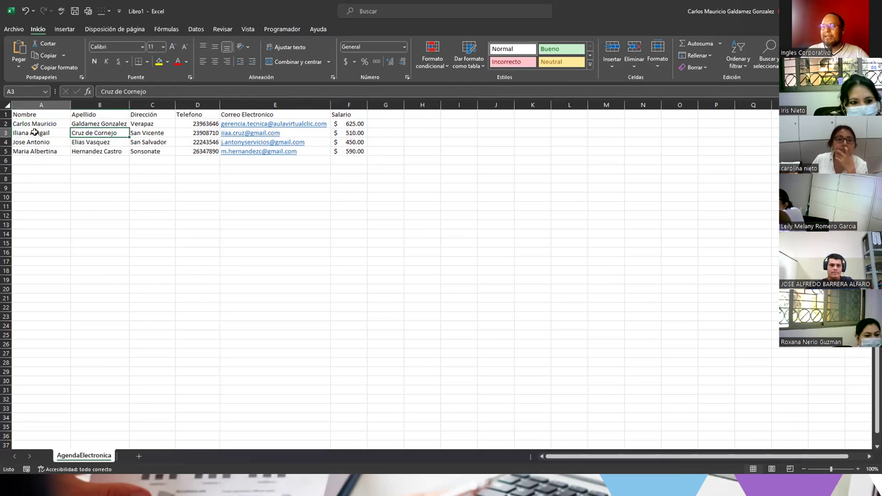
{"action": "left_click", "coordinate": [34, 132]}
{"action": "left_click", "coordinate": [74, 11]}
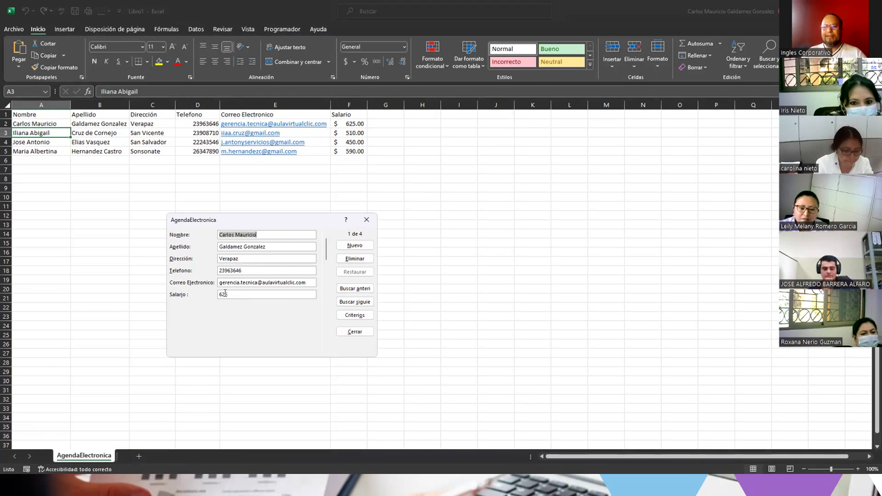
Step: Close the AgendaElectronica data form, returning to the four sorted client records
{"action": "left_click", "coordinate": [224, 294]}
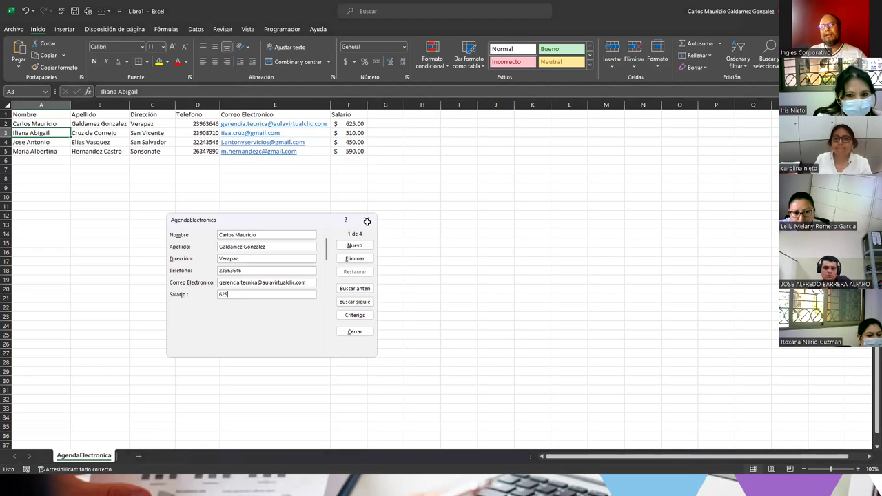
{"action": "left_click", "coordinate": [367, 221]}
{"action": "left_click", "coordinate": [337, 250]}
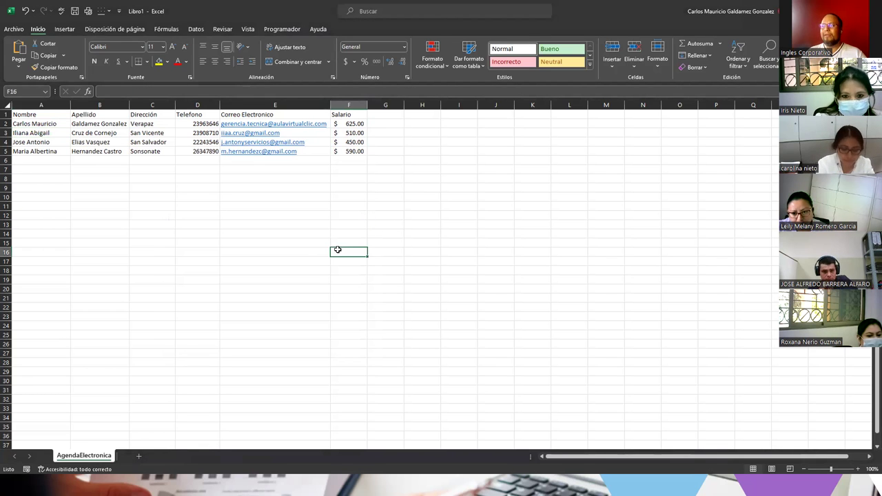
{"action": "left_click", "coordinate": [133, 171]}
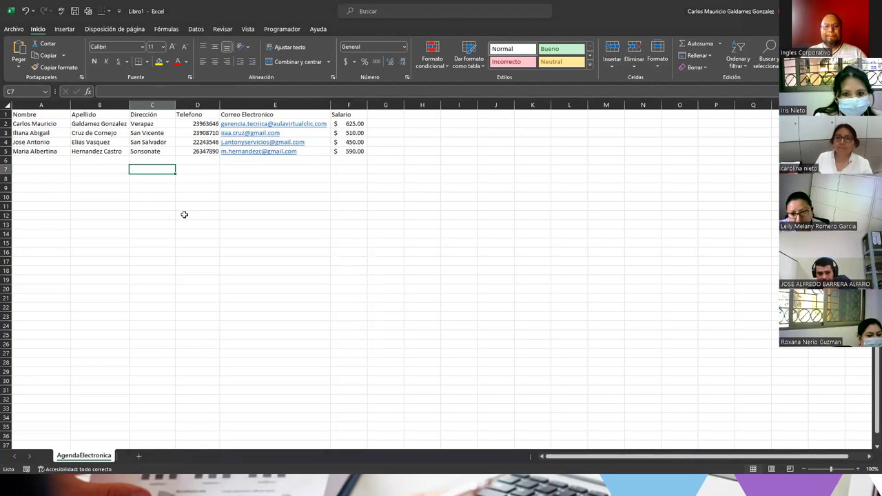
{"action": "left_click_drag", "start_coordinate": [25, 113], "coordinate": [348, 153]}
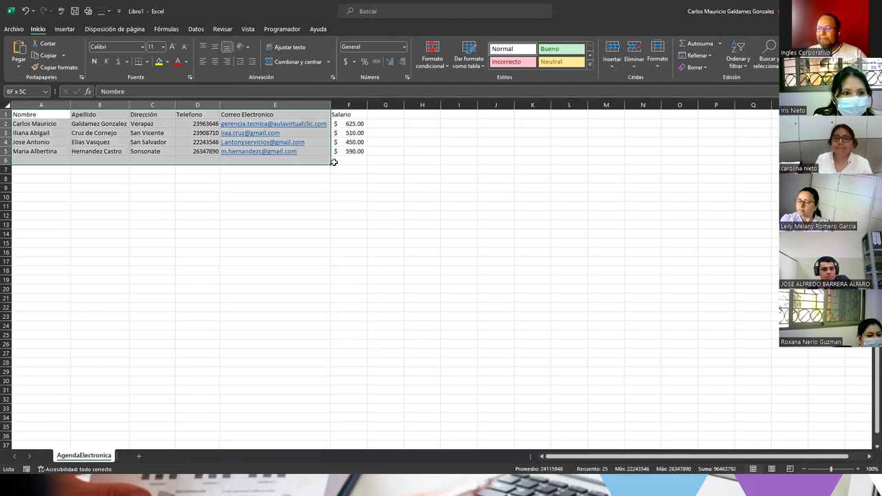
{"action": "left_click", "coordinate": [206, 269]}
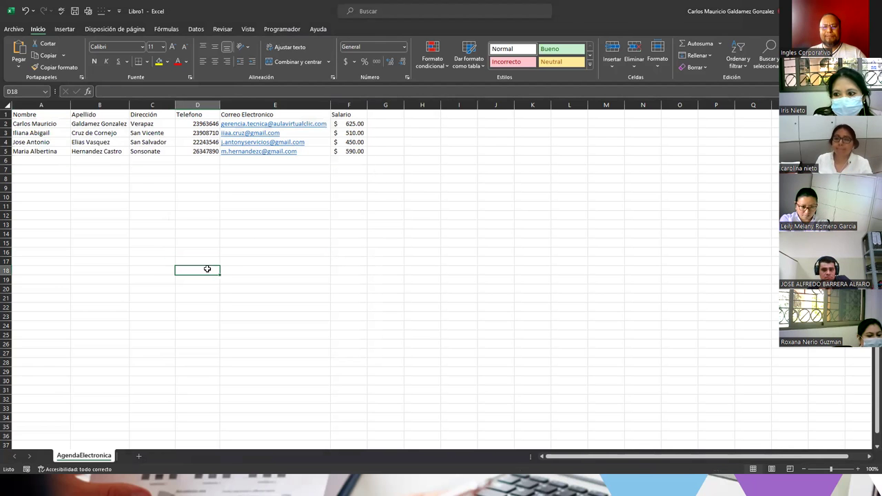
{"action": "left_click_drag", "start_coordinate": [41, 104], "coordinate": [352, 165]}
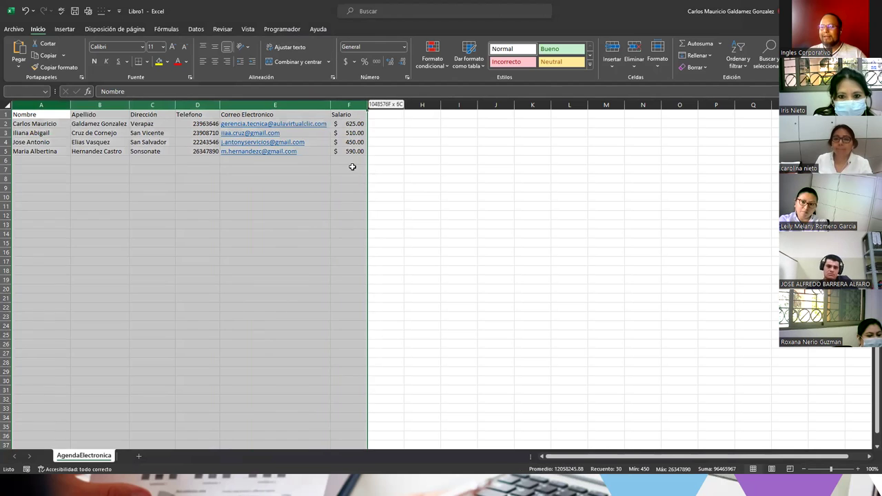
{"action": "left_click", "coordinate": [206, 222]}
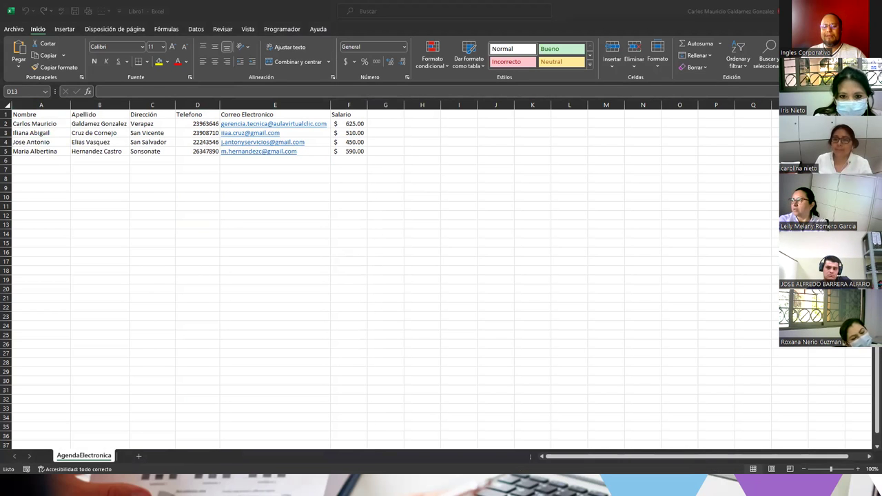
{"action": "left_click", "coordinate": [210, 222]}
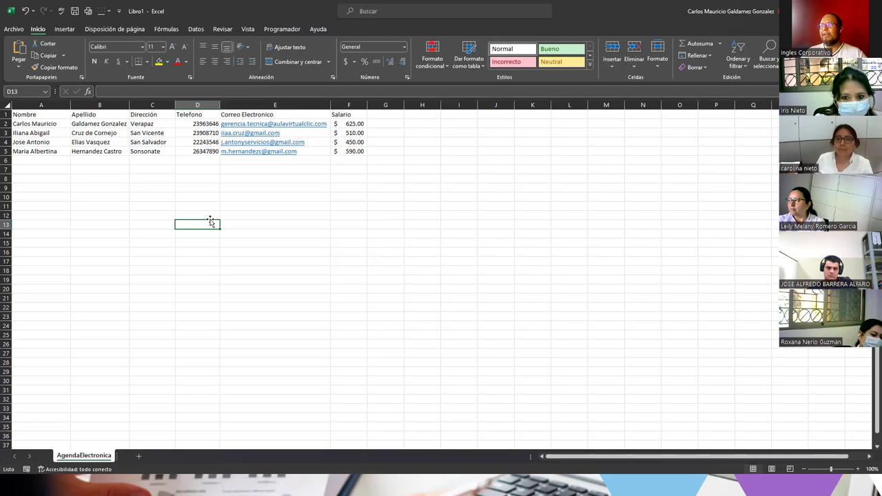
{"action": "left_click", "coordinate": [209, 213]}
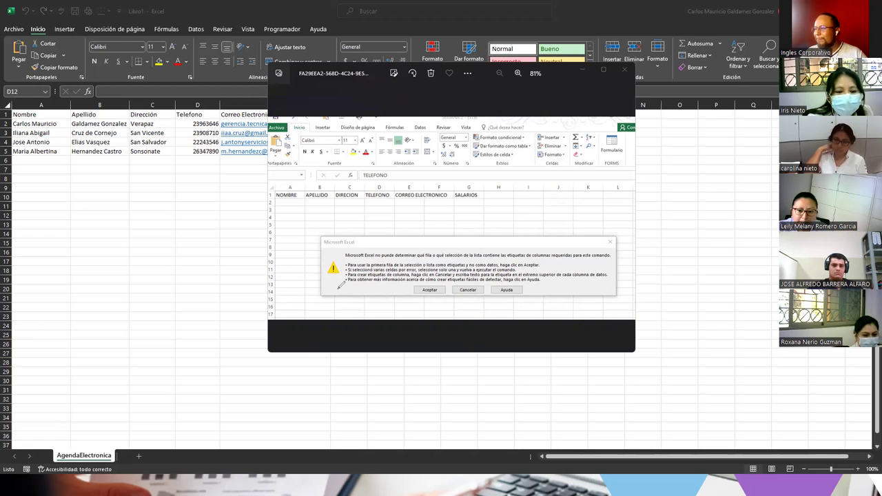
Step: Mark the screenshot's NOMBRE–SALARIOS header row with pink ticks, circles and an underline, then close Photos
{"action": "mouse_move", "coordinate": [292, 193]}
{"action": "left_mouse_down"}
{"action": "mouse_move", "coordinate": [302, 181]}
{"action": "mouse_move", "coordinate": [366, 183]}
{"action": "left_mouse_up"}
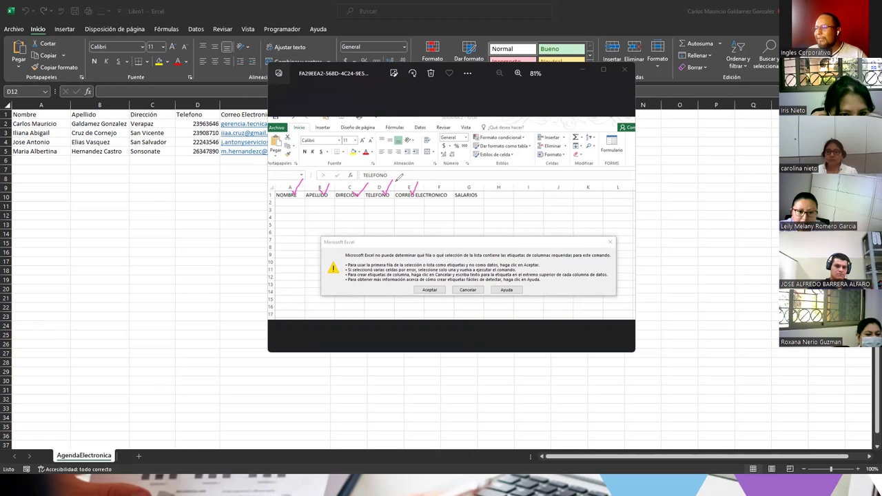
{"action": "left_click_drag", "start_coordinate": [397, 199], "coordinate": [449, 196]}
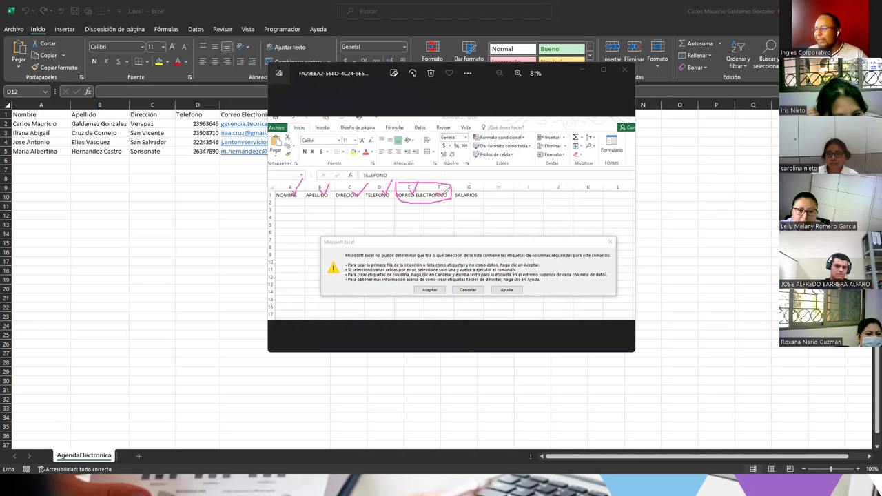
{"action": "left_click_drag", "start_coordinate": [444, 181], "coordinate": [477, 184]}
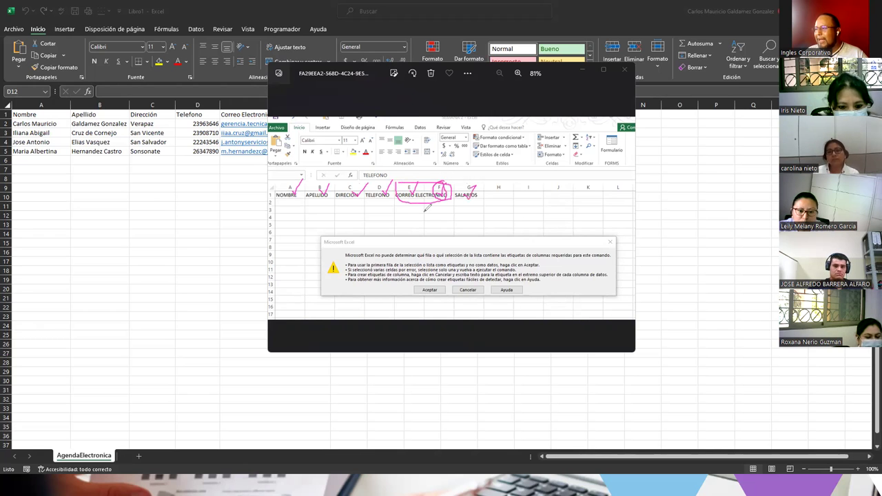
{"action": "mouse_move", "coordinate": [409, 206]}
{"action": "left_mouse_down"}
{"action": "mouse_move", "coordinate": [473, 194]}
{"action": "mouse_move", "coordinate": [439, 222]}
{"action": "left_mouse_up"}
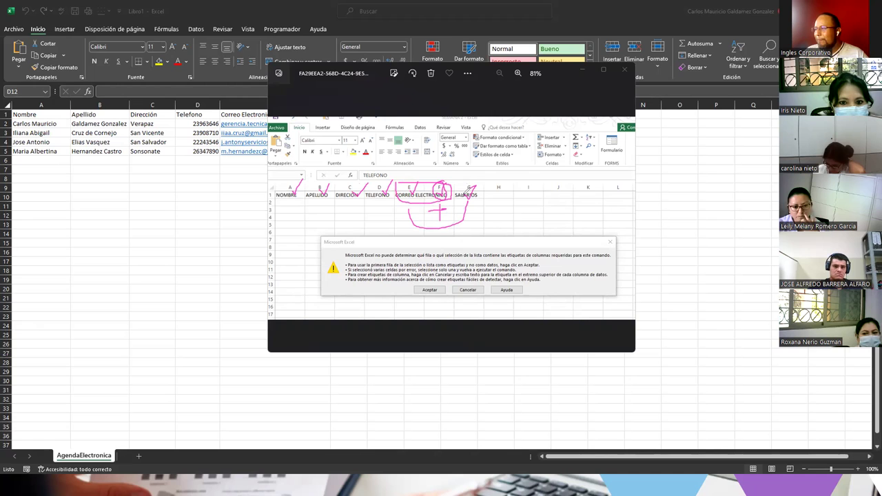
{"action": "left_click_drag", "start_coordinate": [474, 184], "coordinate": [434, 186]}
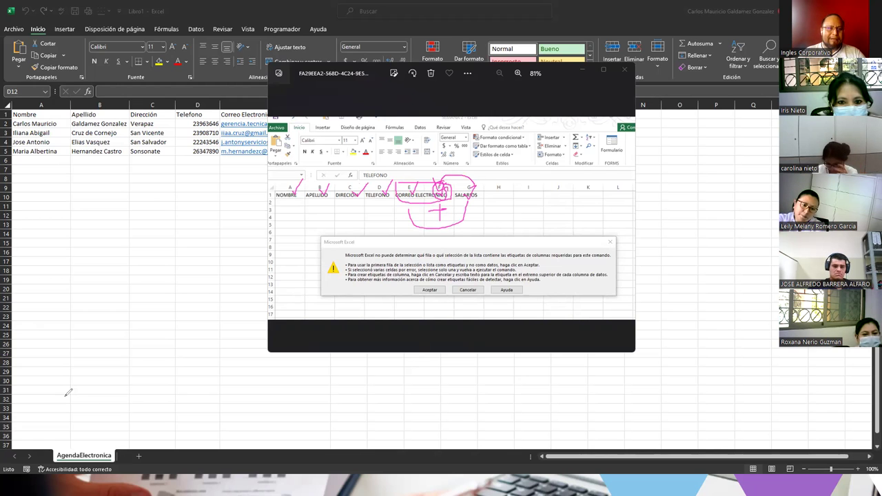
{"action": "left_click_drag", "start_coordinate": [289, 199], "coordinate": [482, 197]}
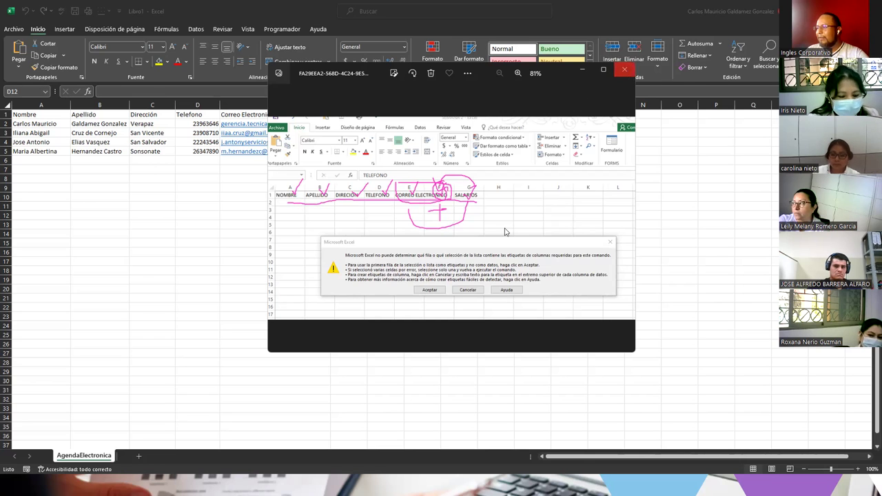
{"action": "left_click", "coordinate": [624, 69]}
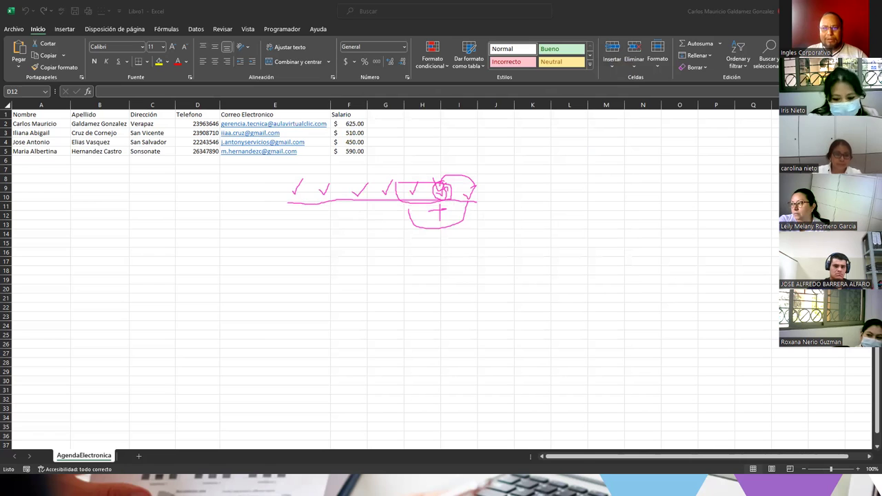
Step: Copy the header row A1:F1 into row 11
{"action": "key", "text": "Escape"}
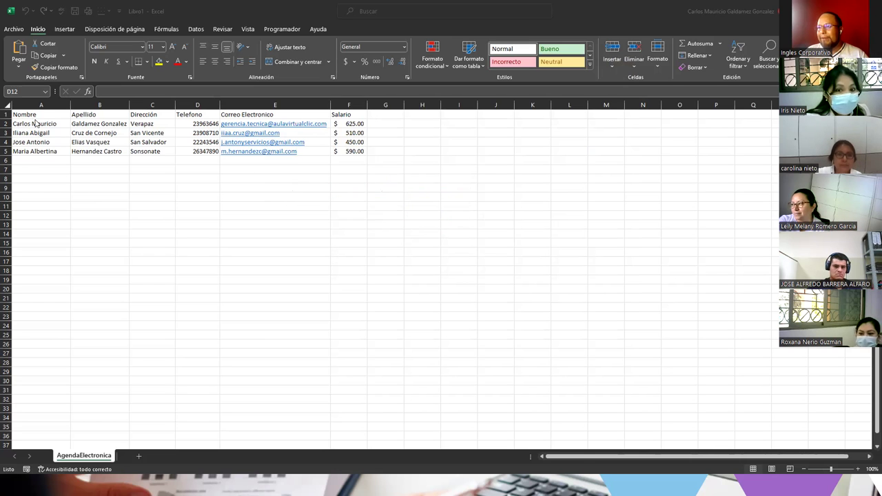
{"action": "left_click_drag", "start_coordinate": [33, 114], "coordinate": [348, 115]}
{"action": "key", "text": "ctrl+c"}
{"action": "left_click", "coordinate": [41, 205]}
{"action": "key", "text": "ctrl+v"}
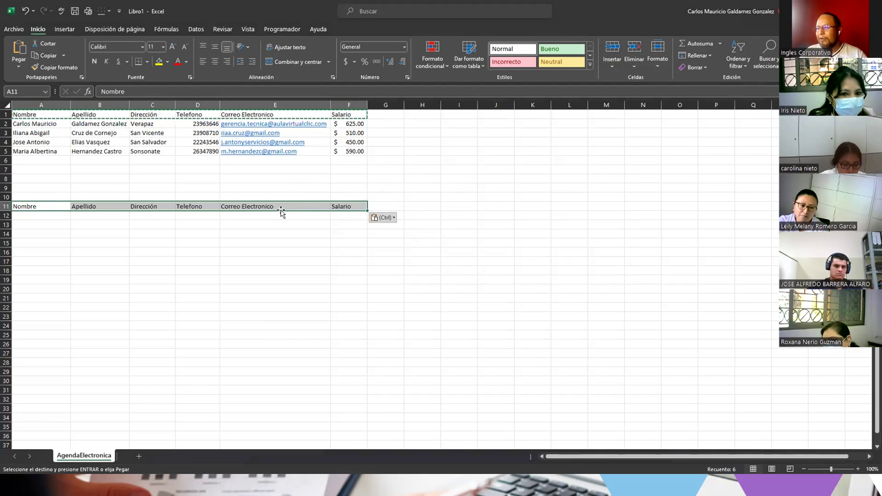
Step: Move the Salario header to G11 and narrow column E
{"action": "left_click", "coordinate": [277, 207]}
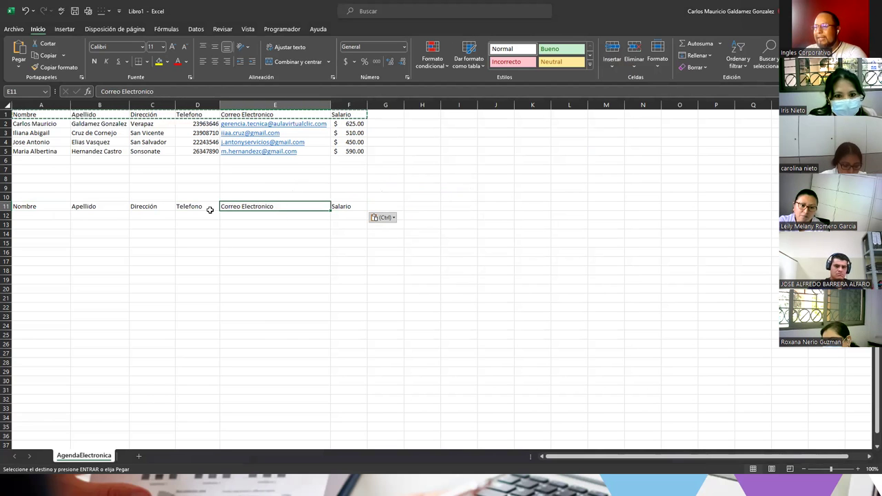
{"action": "left_click", "coordinate": [342, 206]}
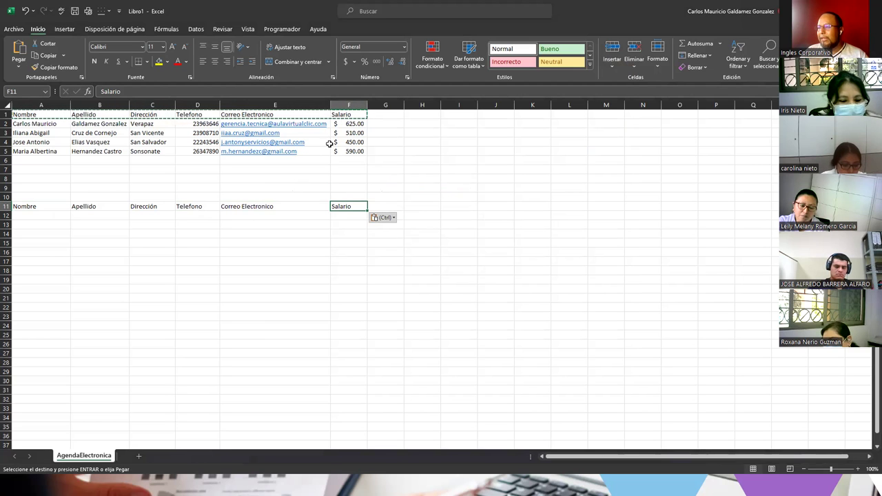
{"action": "mouse_move", "coordinate": [352, 210]}
{"action": "left_mouse_down"}
{"action": "mouse_move", "coordinate": [375, 217]}
{"action": "mouse_move", "coordinate": [375, 208]}
{"action": "left_mouse_up"}
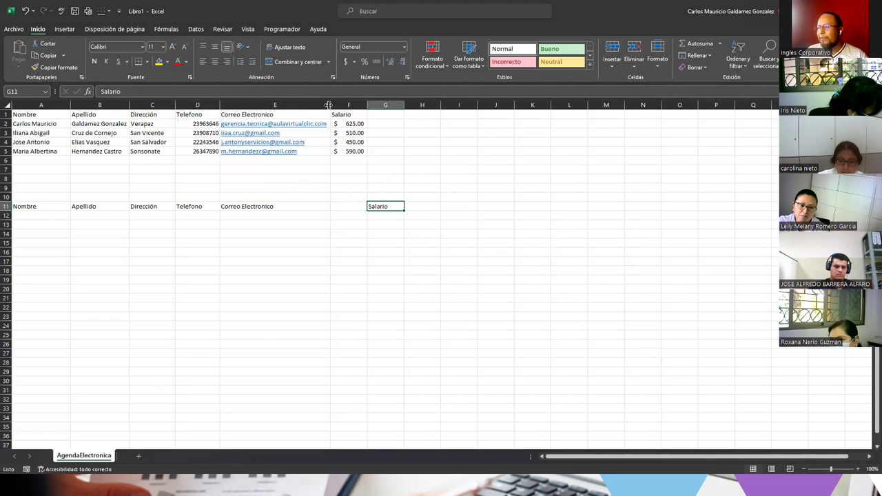
{"action": "mouse_move", "coordinate": [273, 112]}
{"action": "left_mouse_down"}
{"action": "mouse_move", "coordinate": [253, 105]}
{"action": "mouse_move", "coordinate": [263, 105]}
{"action": "left_mouse_up"}
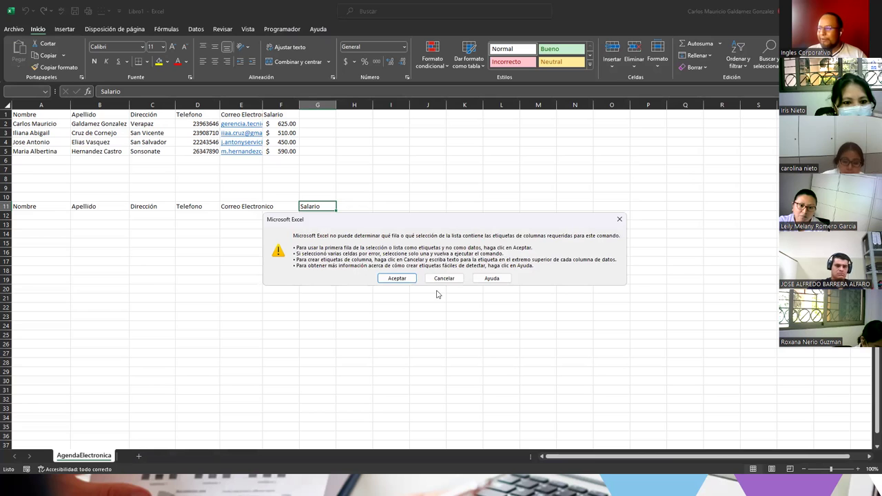
Step: Clear the warning and empty data form, put Salario in G11, and autofit column E
{"action": "left_click", "coordinate": [442, 278]}
{"action": "left_click_drag", "start_coordinate": [320, 202], "coordinate": [273, 217]}
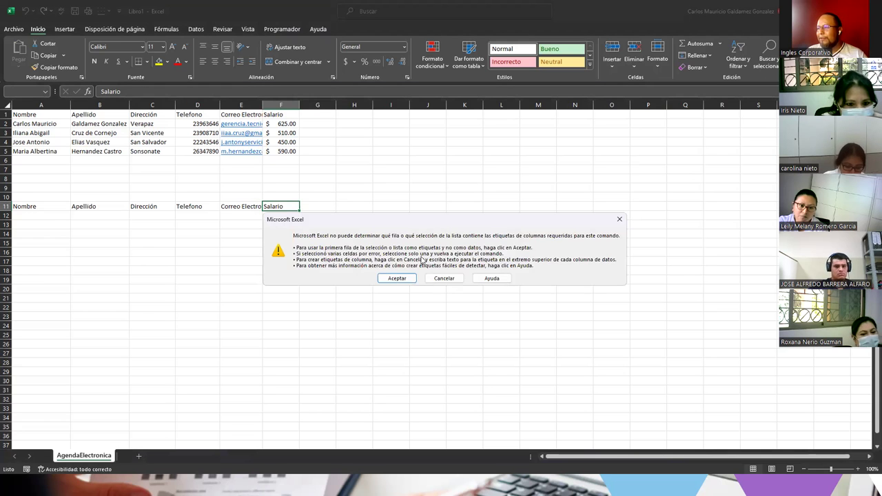
{"action": "left_click", "coordinate": [398, 279]}
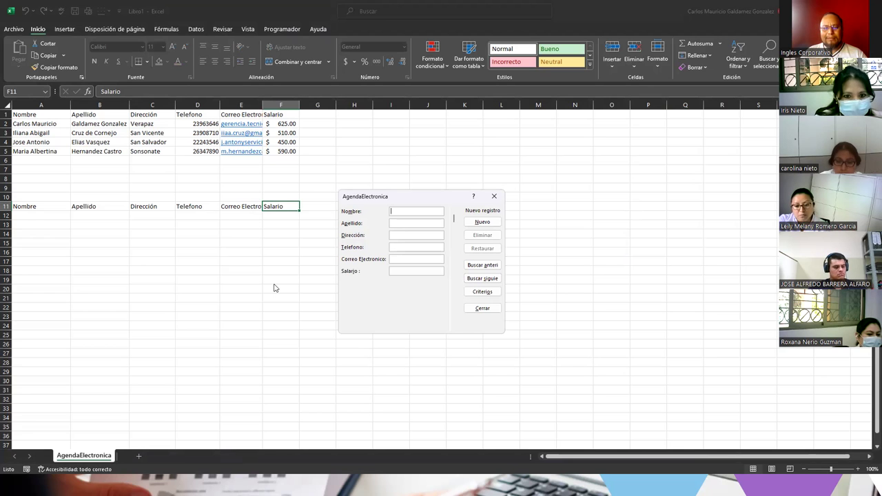
{"action": "left_click", "coordinate": [494, 197]}
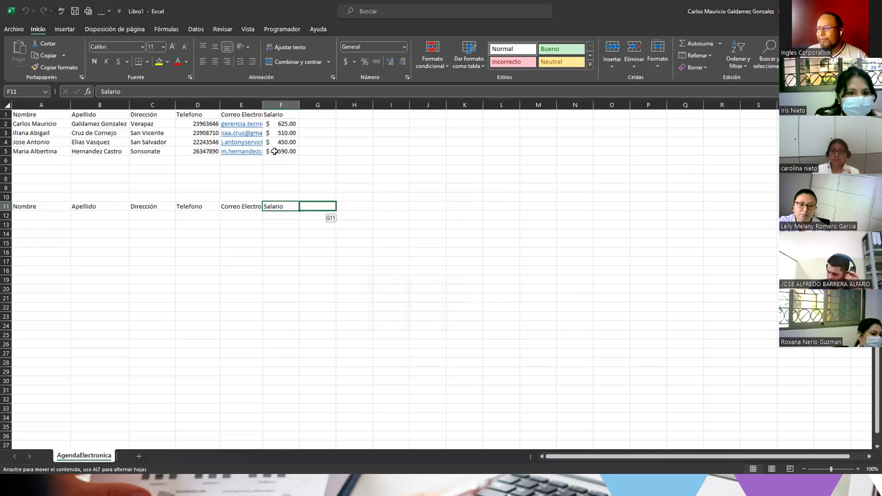
{"action": "left_click_drag", "start_coordinate": [286, 214], "coordinate": [329, 215]}
{"action": "double_click", "coordinate": [262, 104]}
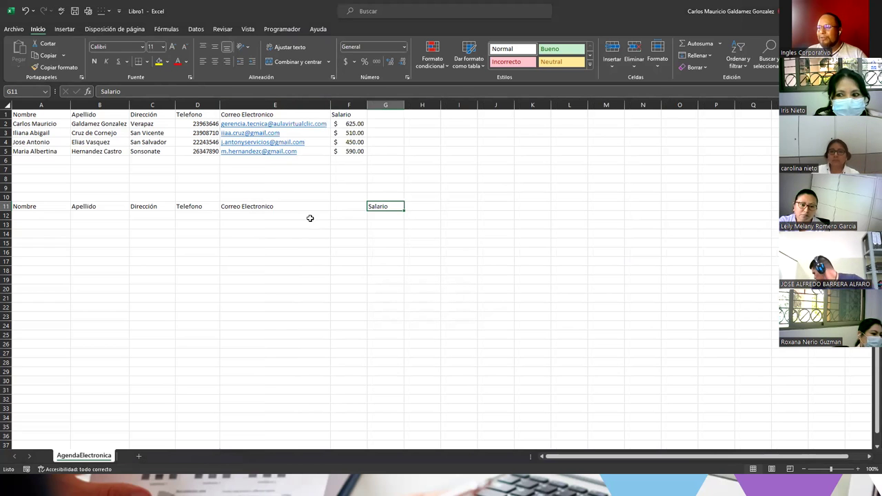
Step: Narrow column E, select A11:G11, then open and close the data form
{"action": "left_click_drag", "start_coordinate": [329, 106], "coordinate": [281, 106]}
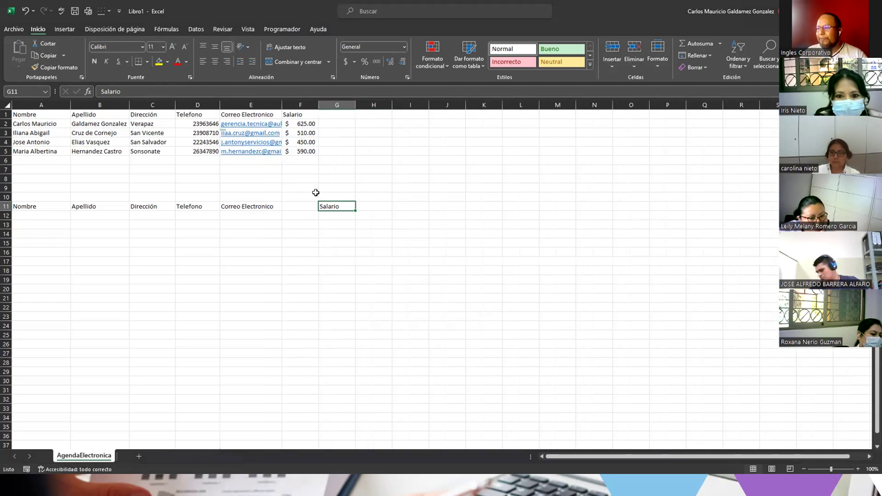
{"action": "left_click_drag", "start_coordinate": [38, 206], "coordinate": [330, 206]}
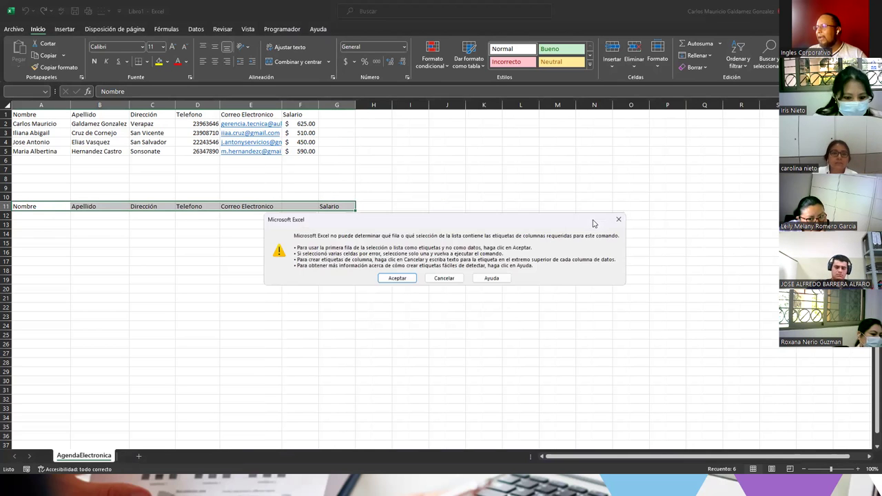
{"action": "left_click", "coordinate": [397, 278]}
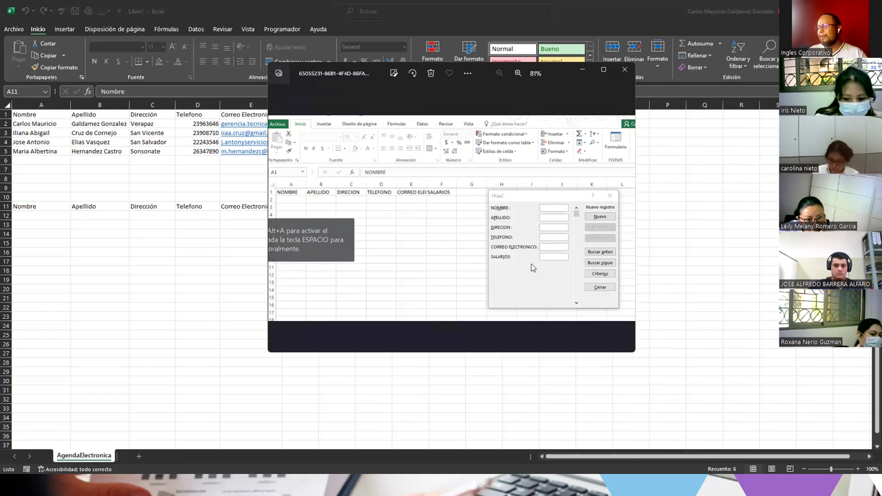
{"action": "left_click", "coordinate": [629, 76]}
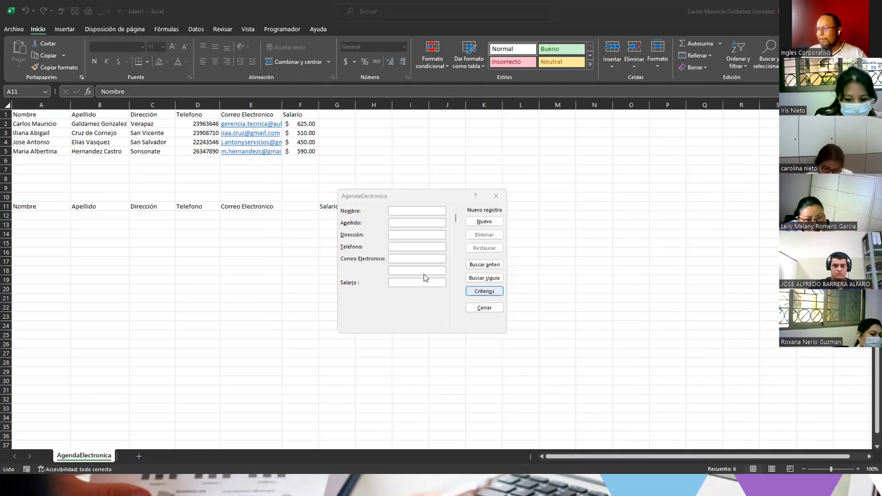
{"action": "left_click", "coordinate": [495, 195]}
Step: Move Salario back to F11, reopen and close the form, and select row 11's headers
{"action": "left_click", "coordinate": [326, 207]}
{"action": "left_click_drag", "start_coordinate": [319, 207], "coordinate": [290, 206]}
{"action": "left_click", "coordinate": [265, 207]}
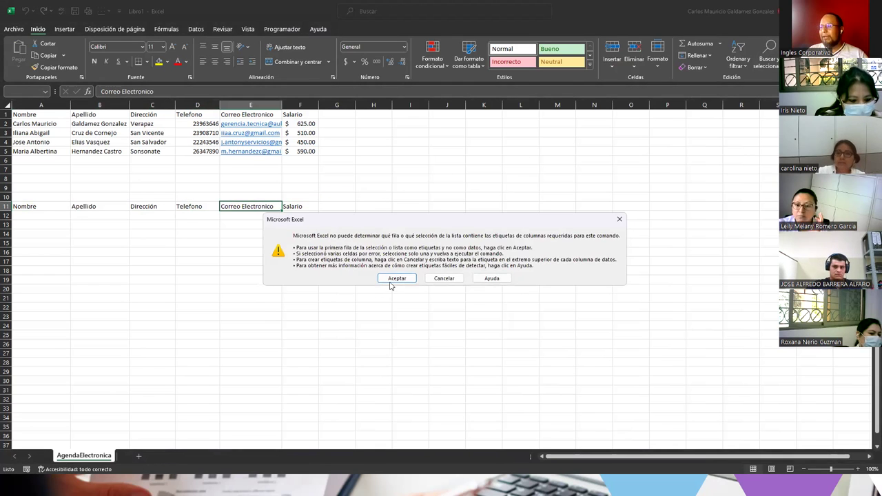
{"action": "left_click", "coordinate": [396, 278]}
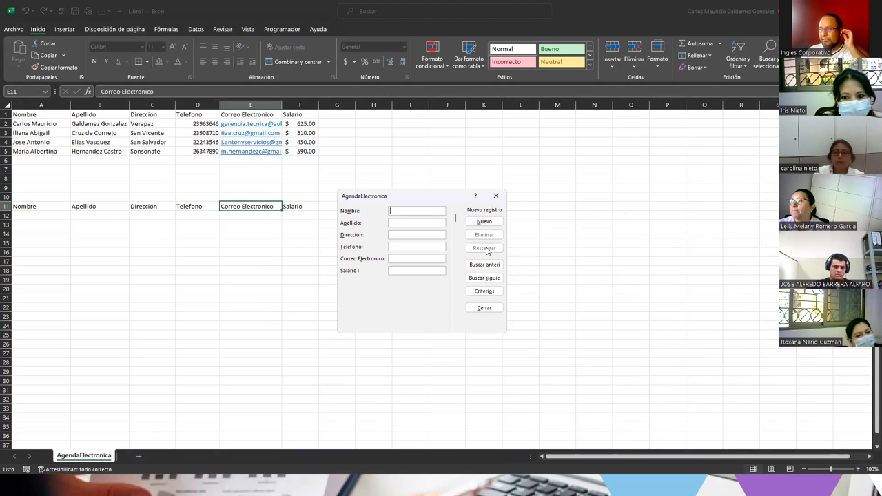
{"action": "left_click", "coordinate": [497, 195]}
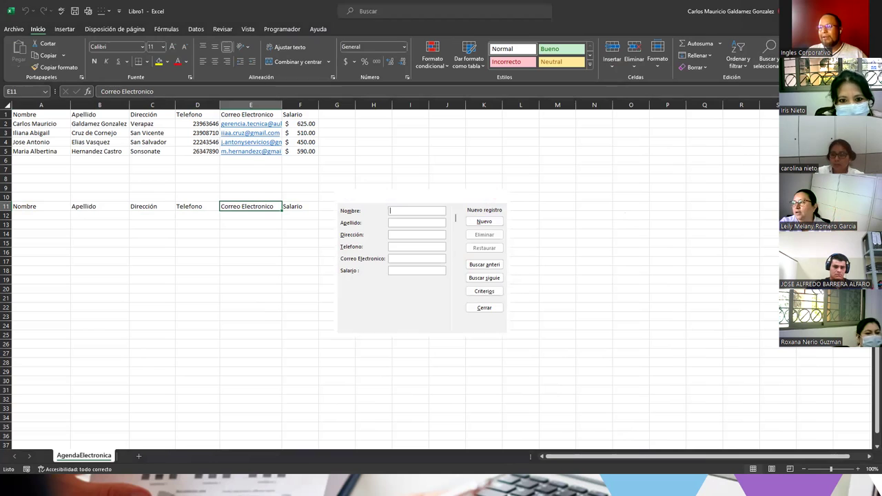
{"action": "left_click_drag", "start_coordinate": [24, 206], "coordinate": [292, 207]}
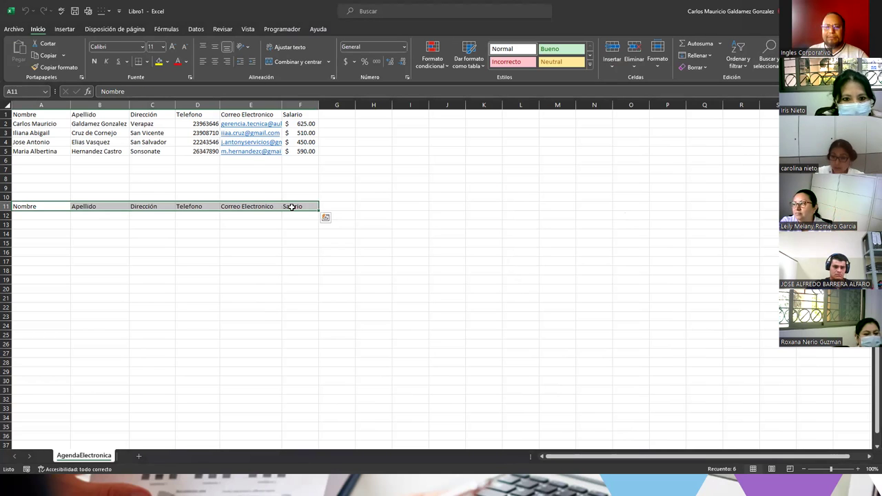
Step: Clear row 11 and paste the original header row into row 15
{"action": "key", "text": "Delete"}
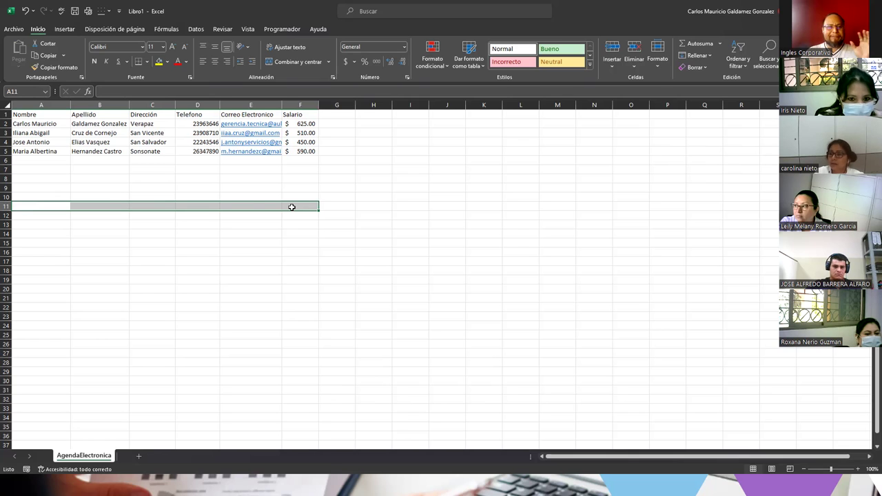
{"action": "left_click", "coordinate": [34, 204]}
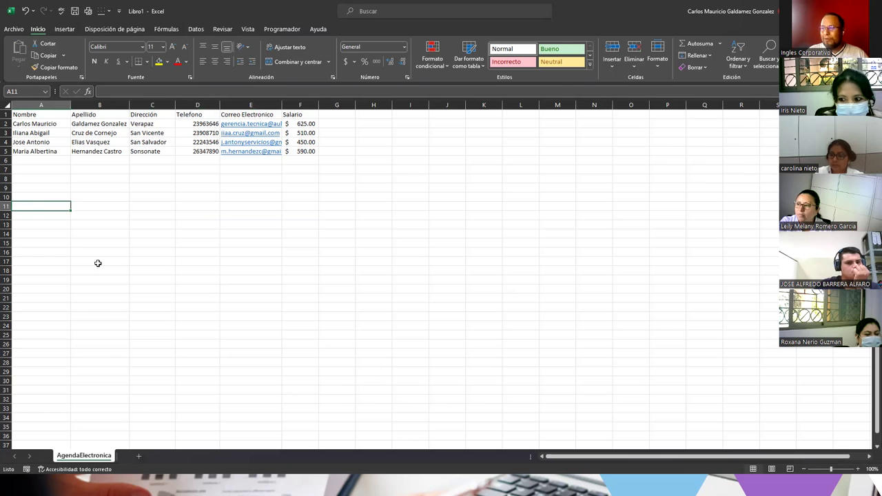
{"action": "left_click_drag", "start_coordinate": [30, 116], "coordinate": [303, 115]}
{"action": "key", "text": "ctrl+c"}
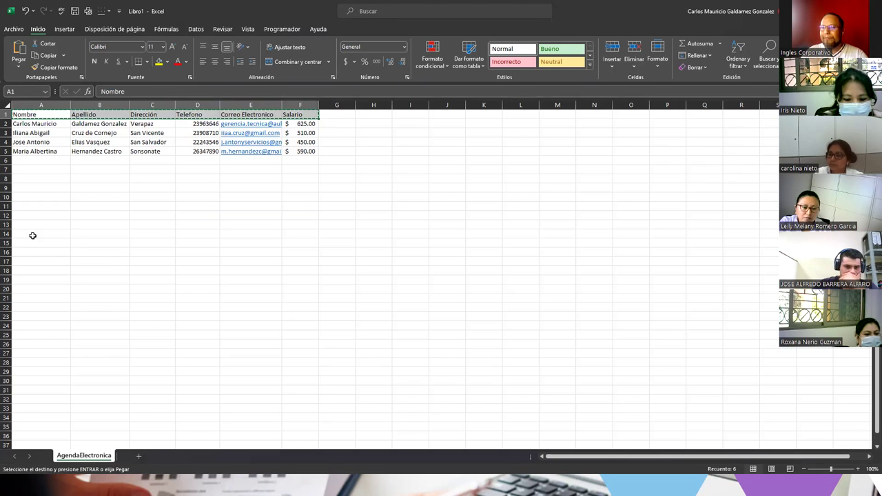
{"action": "left_click", "coordinate": [31, 242]}
{"action": "key", "text": "ctrl+v"}
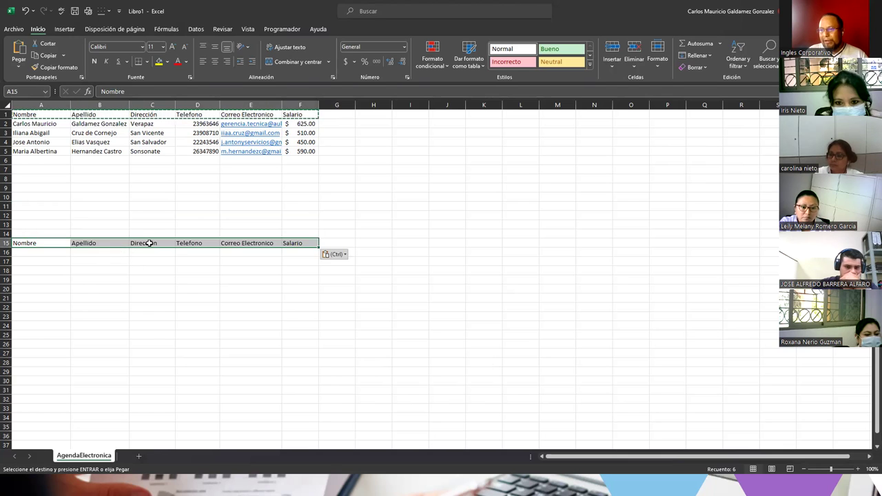
Step: Move the Salario header into C15 and add an ISSS header in D15
{"action": "mouse_move", "coordinate": [149, 243]}
{"action": "left_mouse_down"}
{"action": "mouse_move", "coordinate": [264, 250]}
{"action": "mouse_move", "coordinate": [152, 248]}
{"action": "left_mouse_up"}
{"action": "left_click", "coordinate": [292, 244]}
{"action": "left_click", "coordinate": [194, 244]}
{"action": "type", "text": "ISSS"}
{"action": "key", "text": "Tab"}
Step: Add a Sueldo Final header in E15
{"action": "type", "text": "Sueldo Final"}
{"action": "key", "text": "Return"}
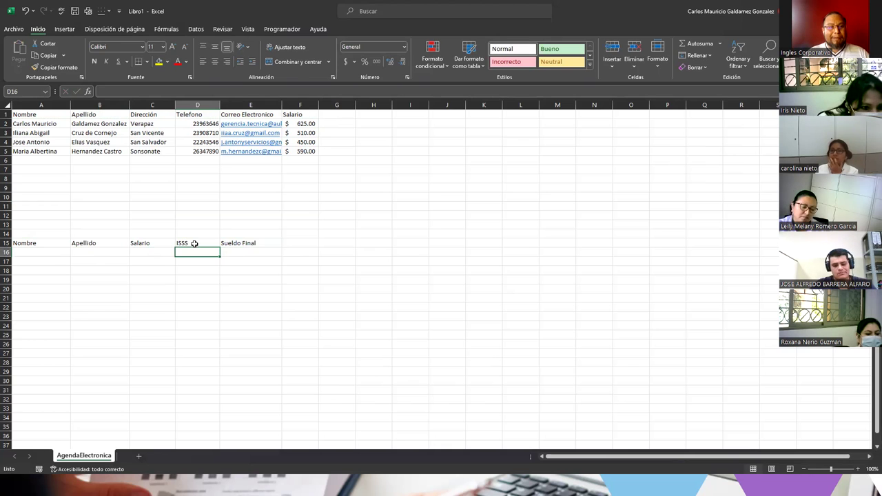
{"action": "left_click", "coordinate": [36, 252]}
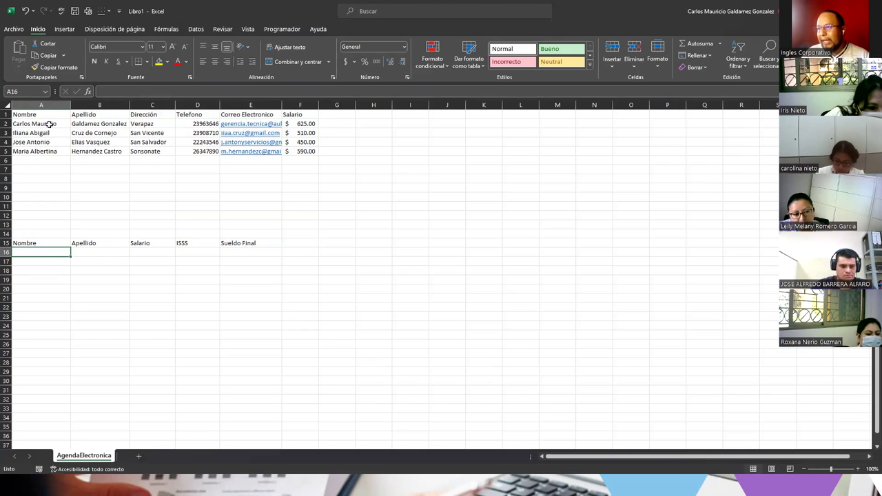
Step: Copy the first employee's name, surname and $625.00 salary into row 16
{"action": "left_click_drag", "start_coordinate": [49, 123], "coordinate": [100, 123]}
{"action": "left_click", "coordinate": [304, 123], "text": "ctrl"}
{"action": "key", "text": "ctrl+c"}
{"action": "left_click", "coordinate": [53, 252]}
{"action": "key", "text": "ctrl+v"}
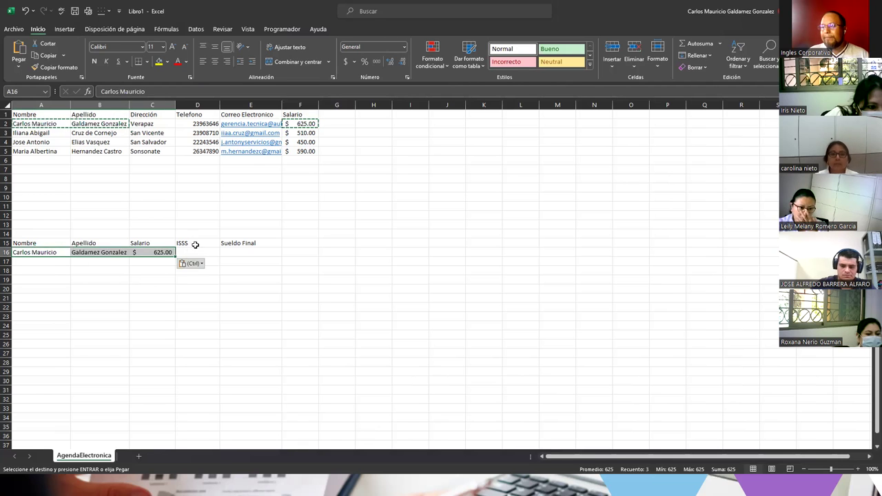
{"action": "left_click", "coordinate": [195, 245]}
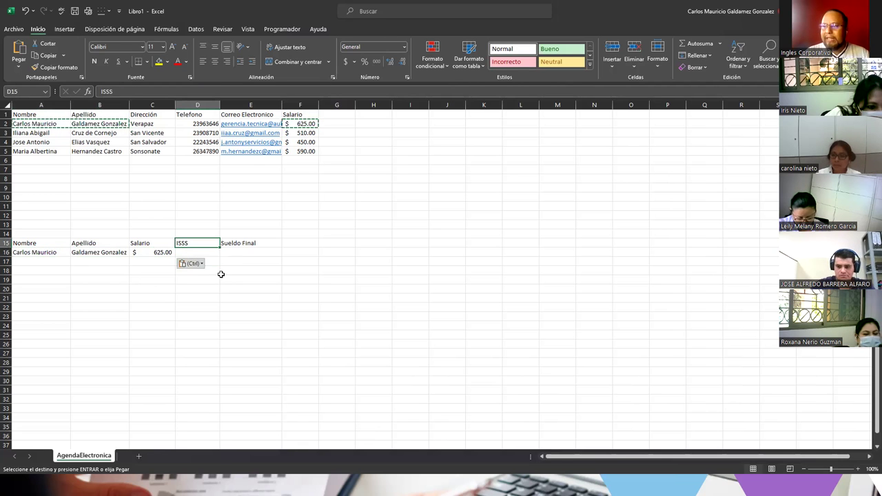
Step: Enter =C16*3% in D16 for the ISSS deduction of $18.75
{"action": "key", "text": "Down"}
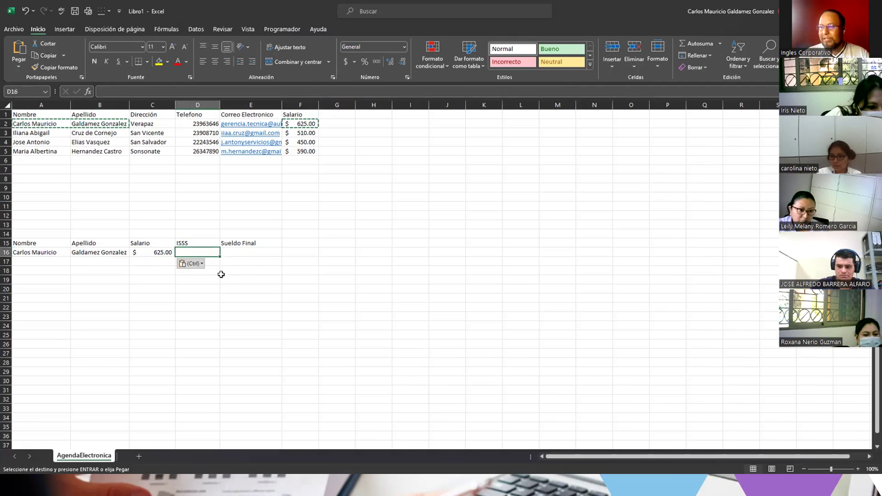
{"action": "type", "text": "="}
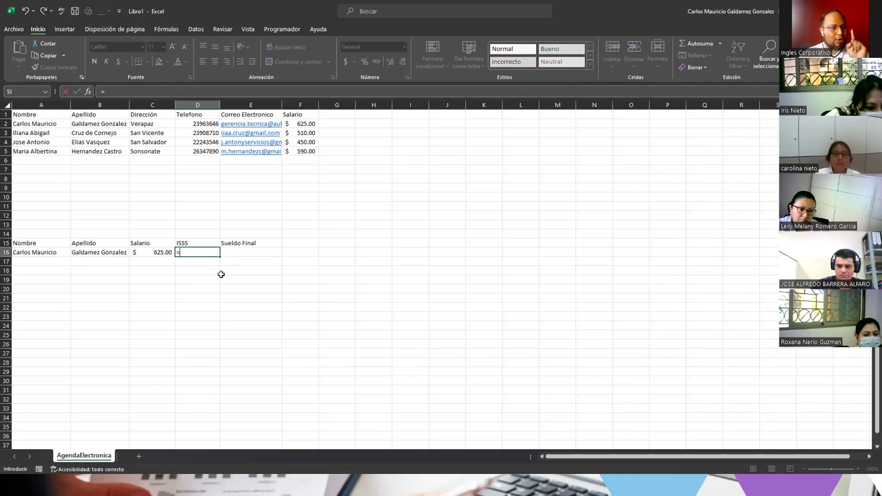
{"action": "key", "text": "Left"}
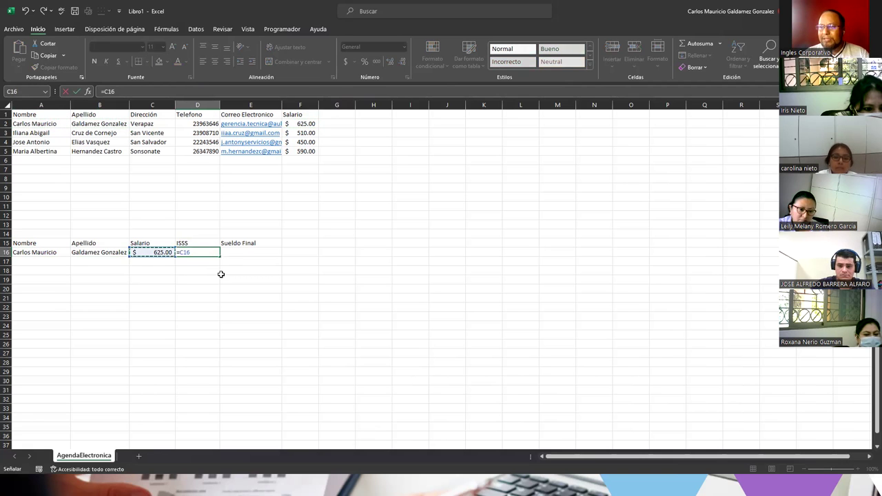
{"action": "type", "text": "*3%"}
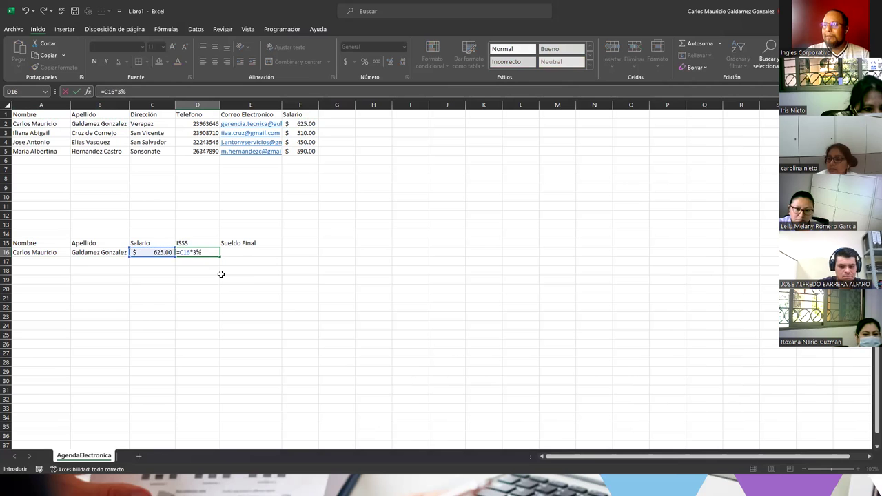
{"action": "key", "text": "Tab"}
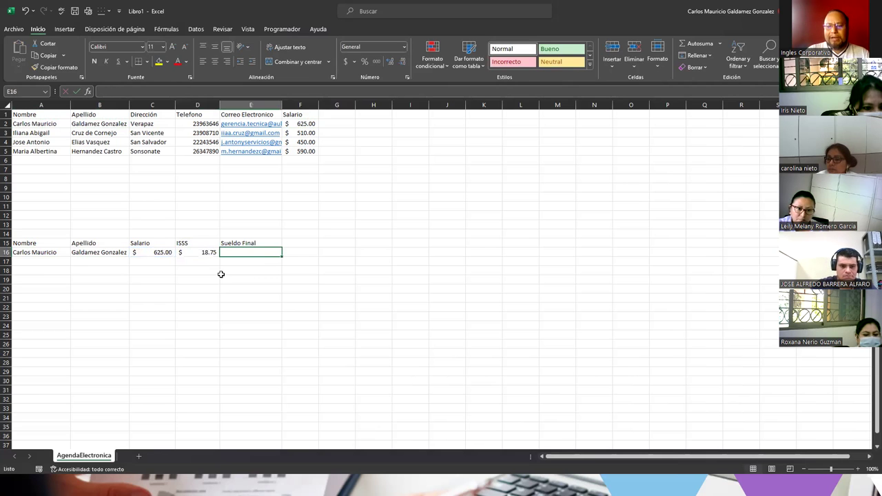
Step: Enter =C16-D16 in E16 for the Sueldo Final of $606.25
{"action": "type", "text": "="}
{"action": "key", "text": "Left"}
{"action": "key", "text": "Left"}
{"action": "type", "text": "-"}
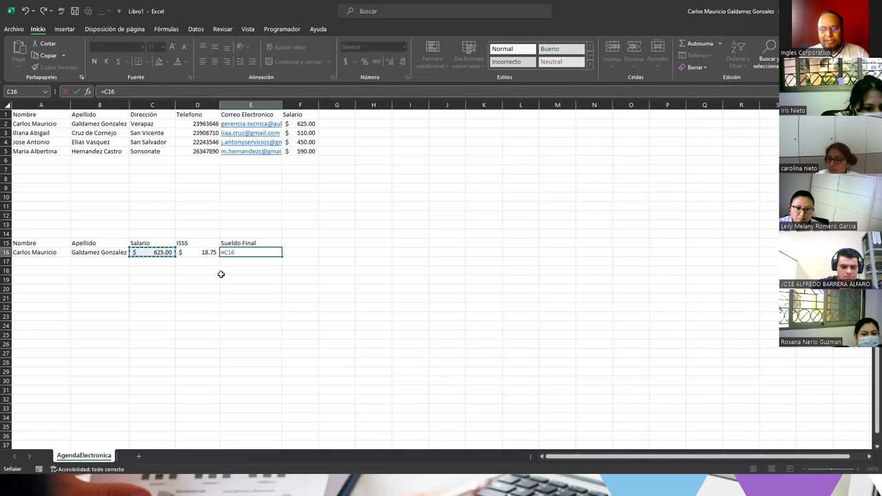
{"action": "key", "text": "Left"}
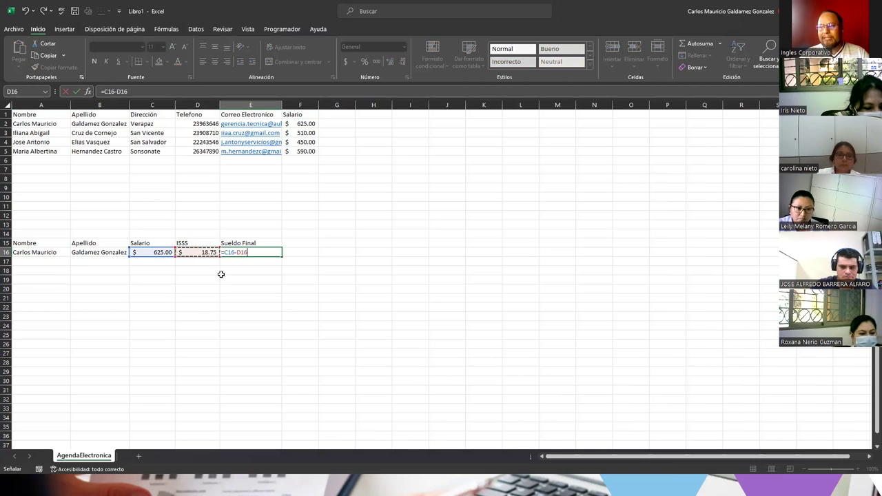
{"action": "key", "text": "shift+Tab"}
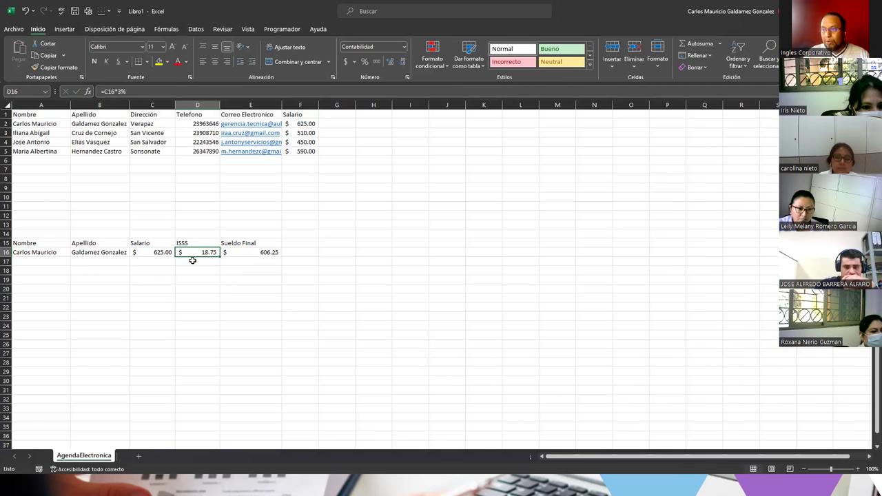
Step: Fill the ISSS and Sueldo Final cells D16:E16 green
{"action": "left_click_drag", "start_coordinate": [195, 253], "coordinate": [247, 252]}
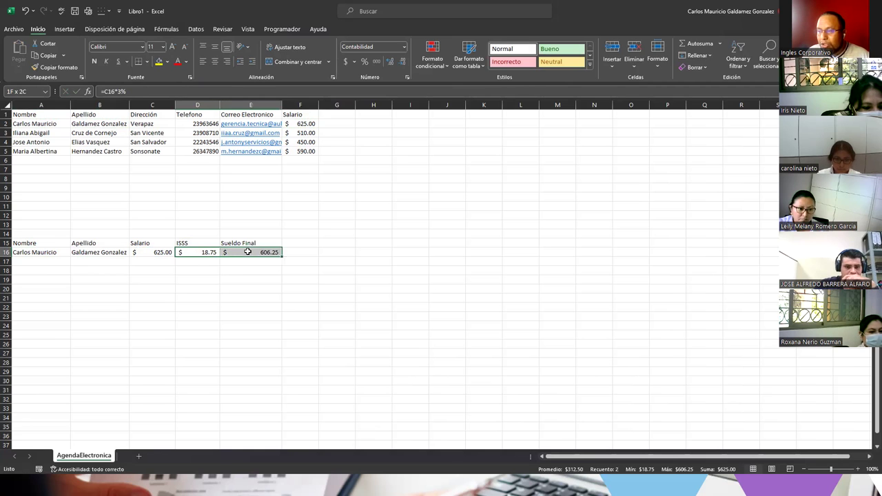
{"action": "left_click", "coordinate": [167, 62]}
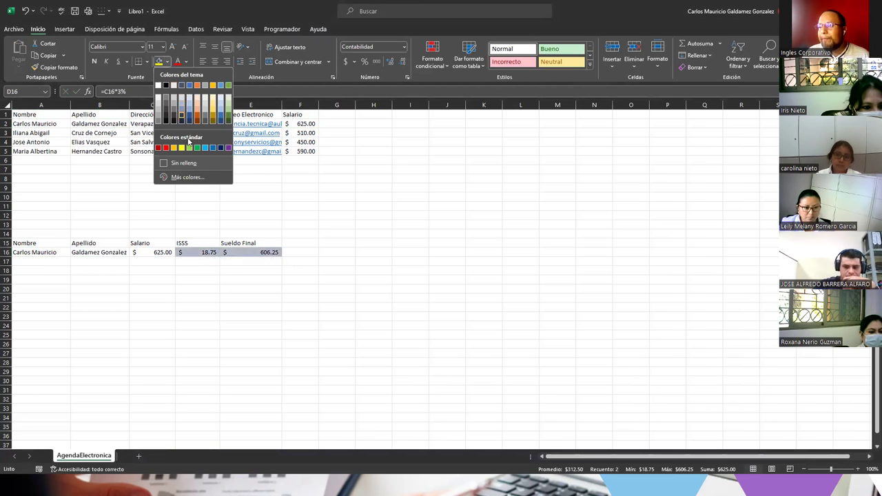
{"action": "left_click", "coordinate": [190, 148]}
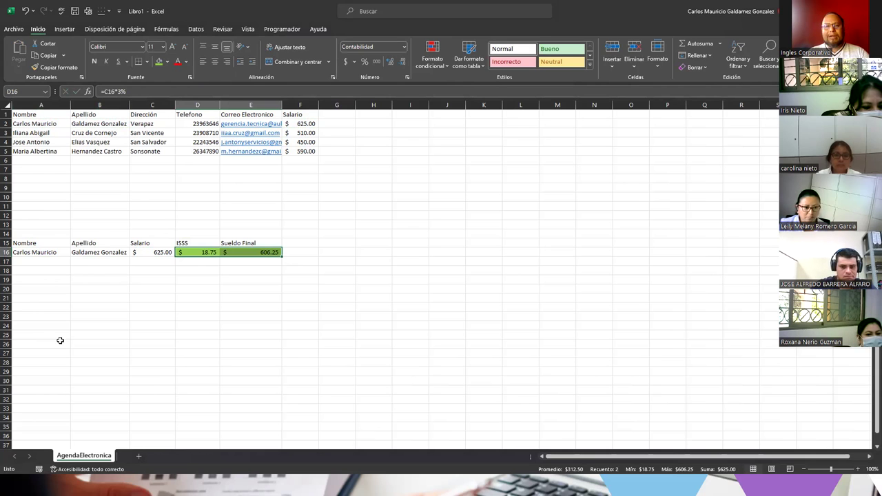
Step: Review the D16 and E16 formulas without changing them
{"action": "left_click", "coordinate": [194, 254]}
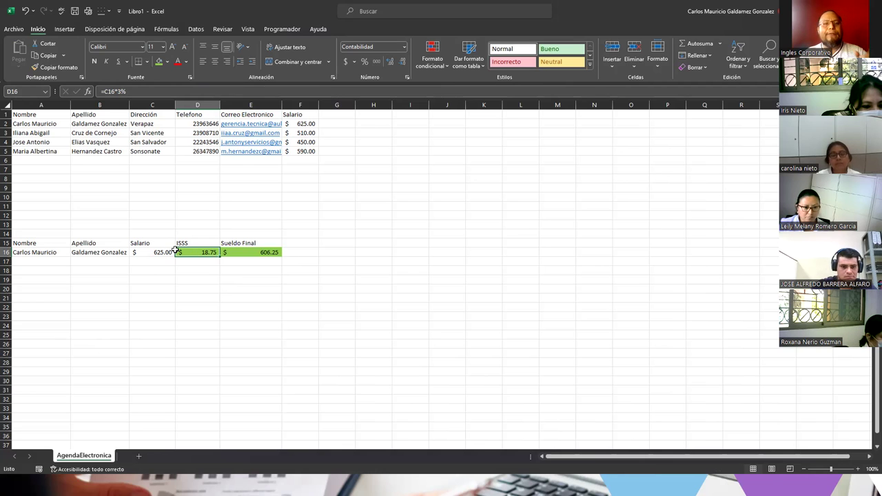
{"action": "left_click", "coordinate": [200, 93]}
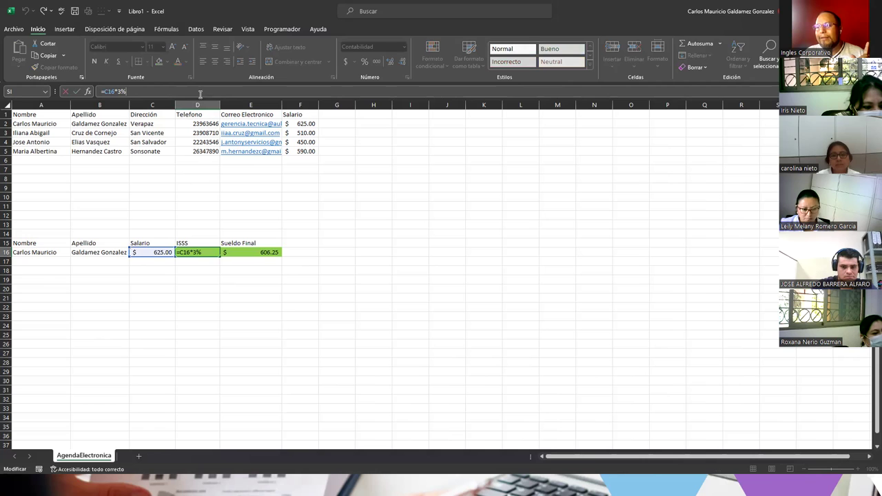
{"action": "left_click", "coordinate": [251, 252]}
{"action": "left_click", "coordinate": [166, 91]}
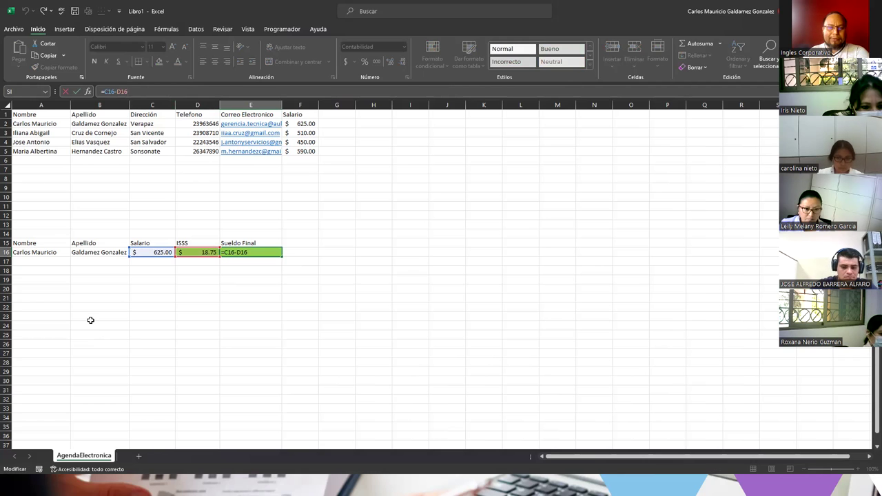
{"action": "left_click", "coordinate": [140, 253]}
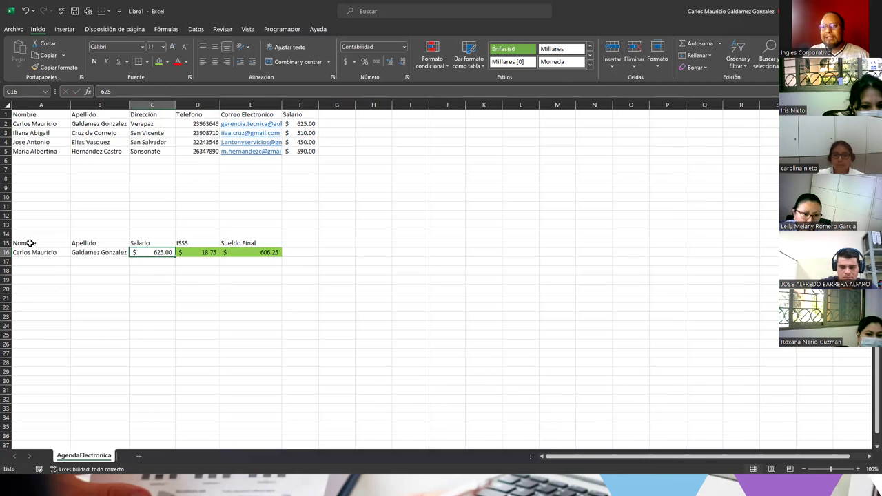
Step: Apply All Borders to the payroll header and first employee row, A15:E16
{"action": "left_click_drag", "start_coordinate": [31, 243], "coordinate": [276, 254]}
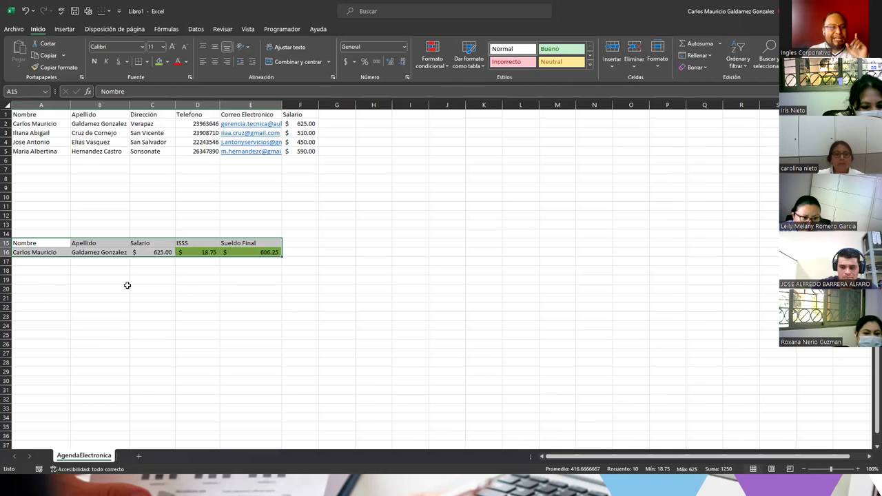
{"action": "left_click", "coordinate": [148, 62]}
{"action": "left_click", "coordinate": [151, 244]}
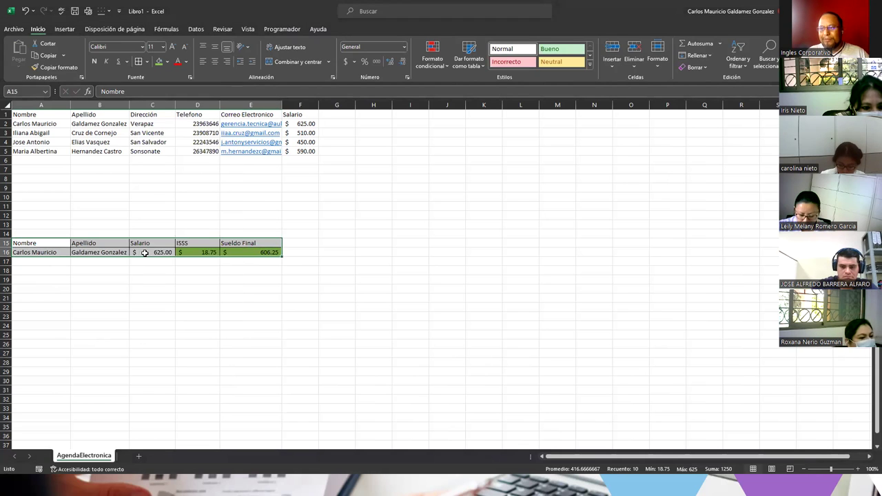
Step: Open the data form on the payroll table, showing the first employee record
{"action": "left_click_drag", "start_coordinate": [55, 244], "coordinate": [257, 254]}
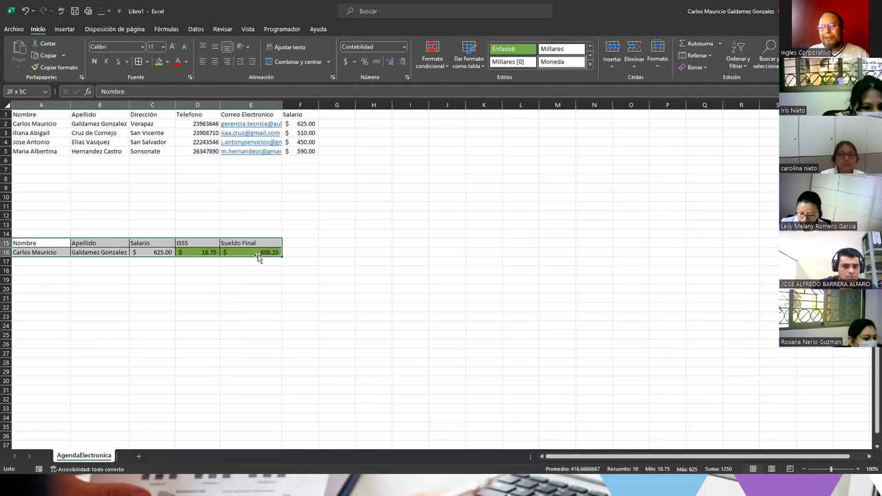
{"action": "left_click", "coordinate": [141, 244]}
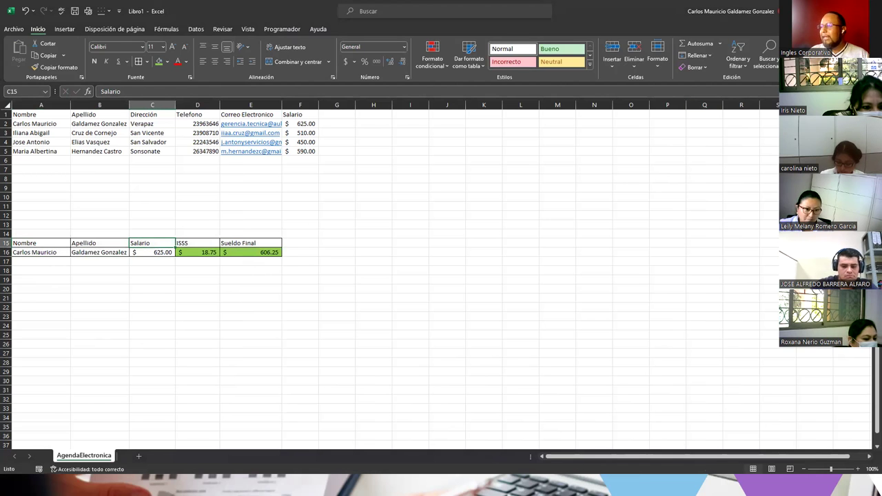
{"action": "key", "text": "alt+d"}
{"action": "key", "text": "o"}
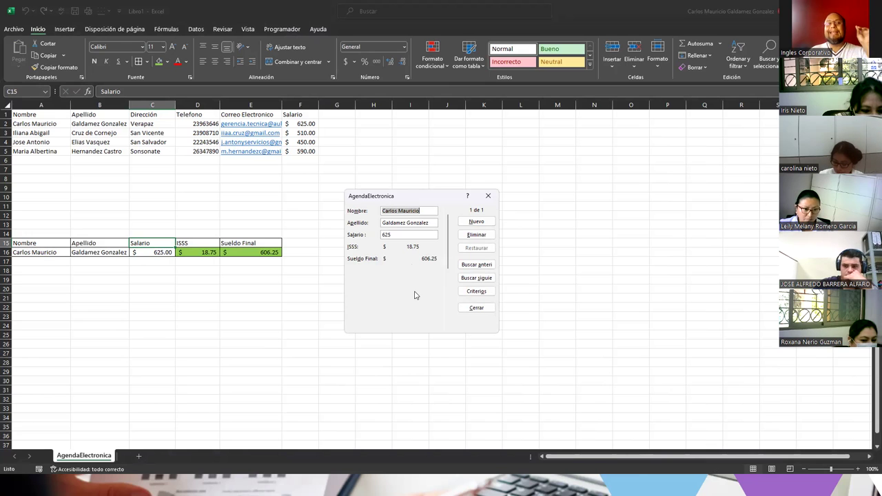
Step: Add two employees with salaries 510.00 and 450.00 through the data form, then close it
{"action": "left_click", "coordinate": [479, 222]}
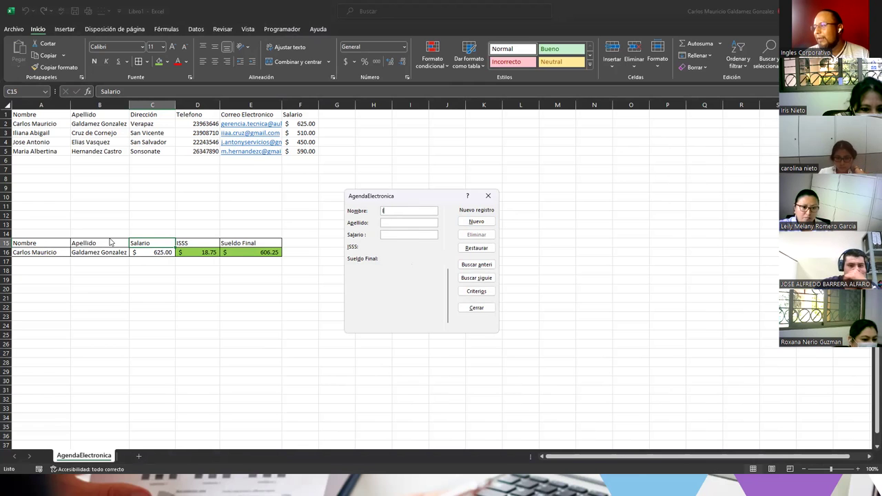
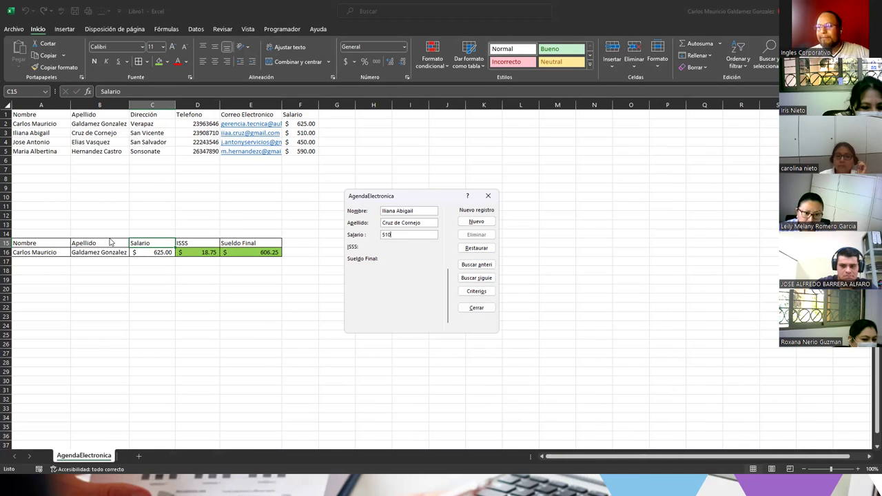
{"action": "key", "text": "Return"}
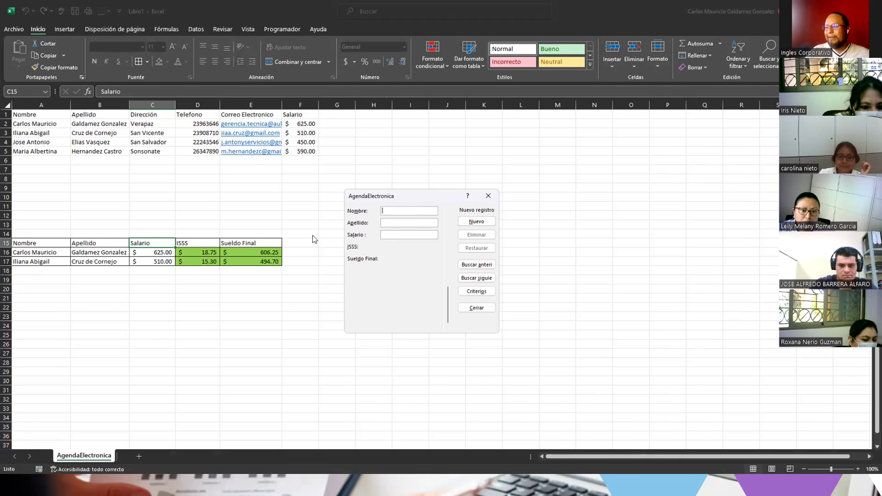
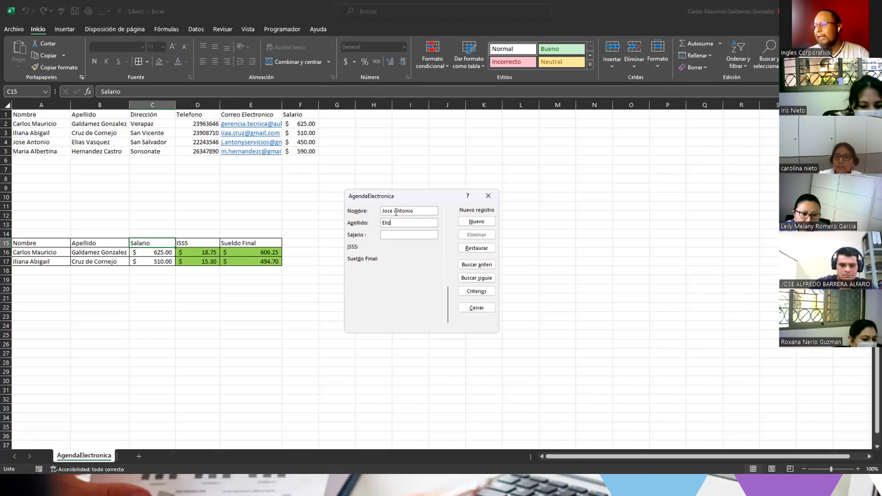
{"action": "type", "text": "50"}
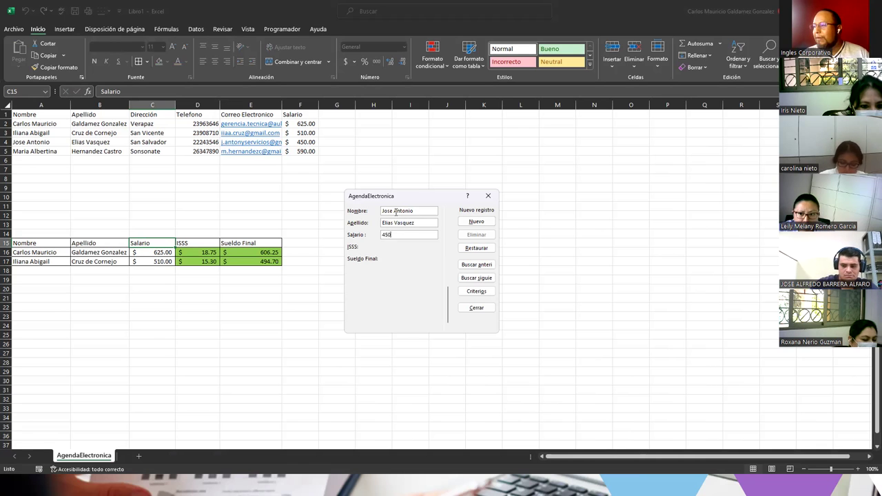
{"action": "key", "text": "Return"}
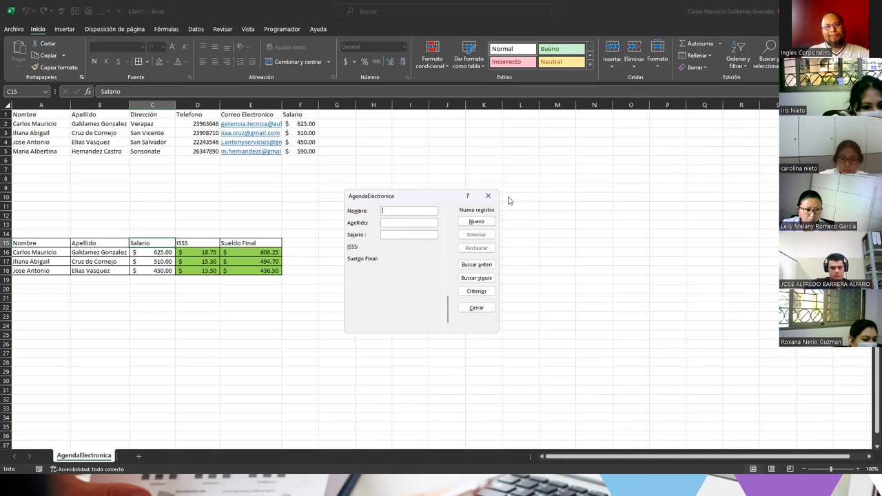
{"action": "left_click", "coordinate": [487, 196]}
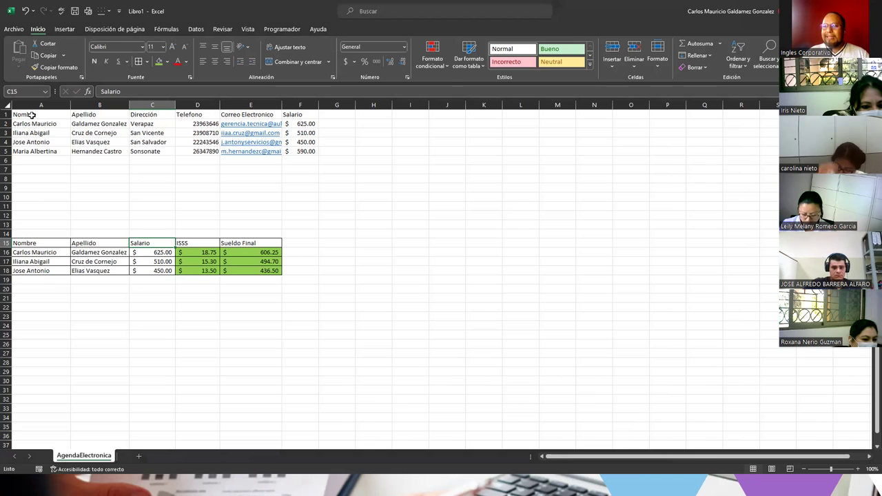
{"action": "left_click_drag", "start_coordinate": [32, 115], "coordinate": [309, 152]}
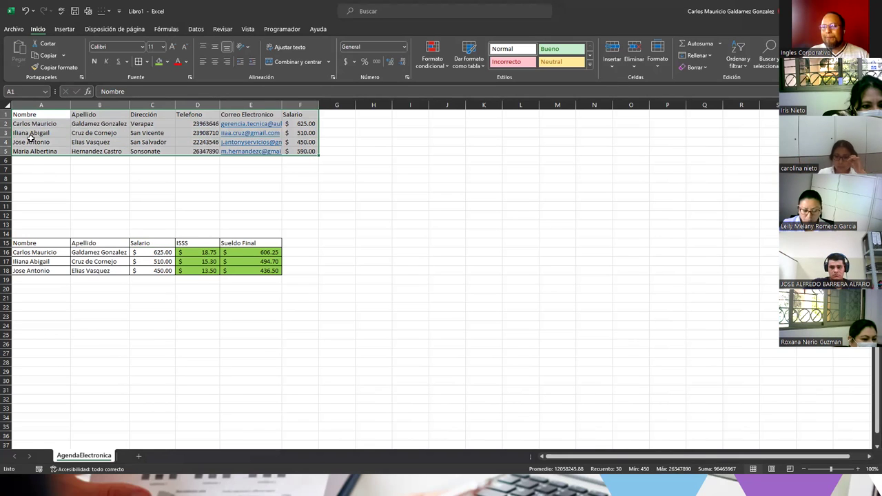
{"action": "left_click_drag", "start_coordinate": [39, 124], "coordinate": [44, 206]}
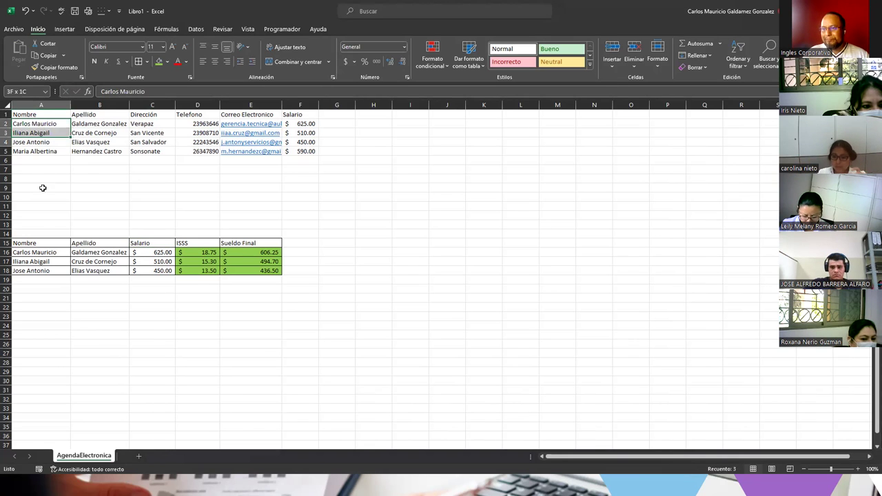
{"action": "left_click", "coordinate": [41, 223]}
{"action": "left_click", "coordinate": [33, 123]}
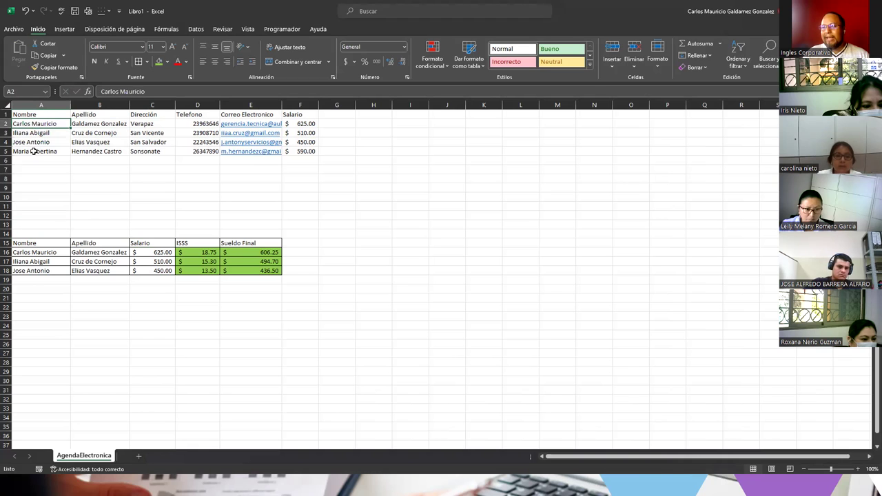
{"action": "left_click_drag", "start_coordinate": [41, 161], "coordinate": [43, 207]}
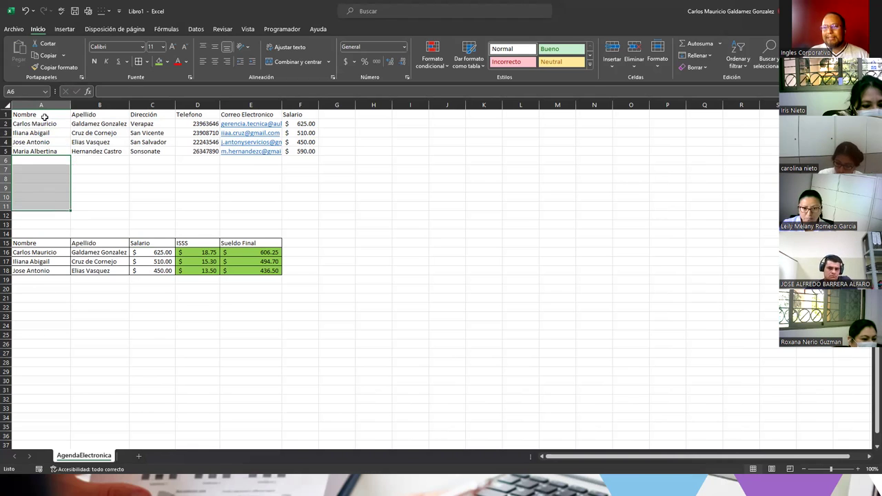
{"action": "left_click_drag", "start_coordinate": [44, 117], "coordinate": [300, 215]}
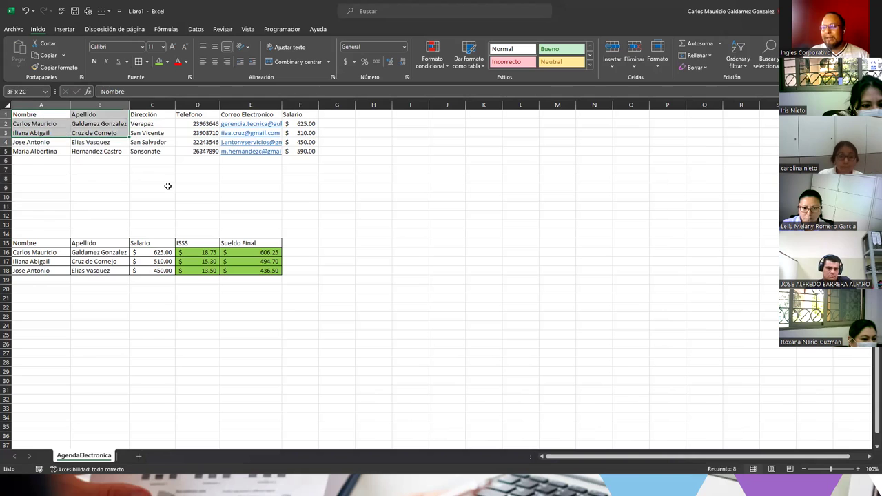
Step: Apply All Borders to the contact table range A1:F12
{"action": "left_click", "coordinate": [139, 61]}
{"action": "left_click_drag", "start_coordinate": [33, 123], "coordinate": [33, 151]}
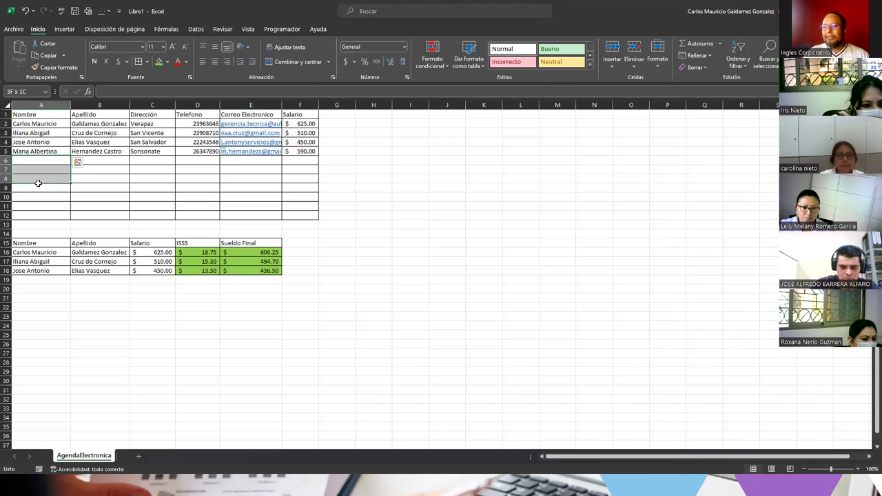
{"action": "left_click_drag", "start_coordinate": [38, 171], "coordinate": [39, 207]}
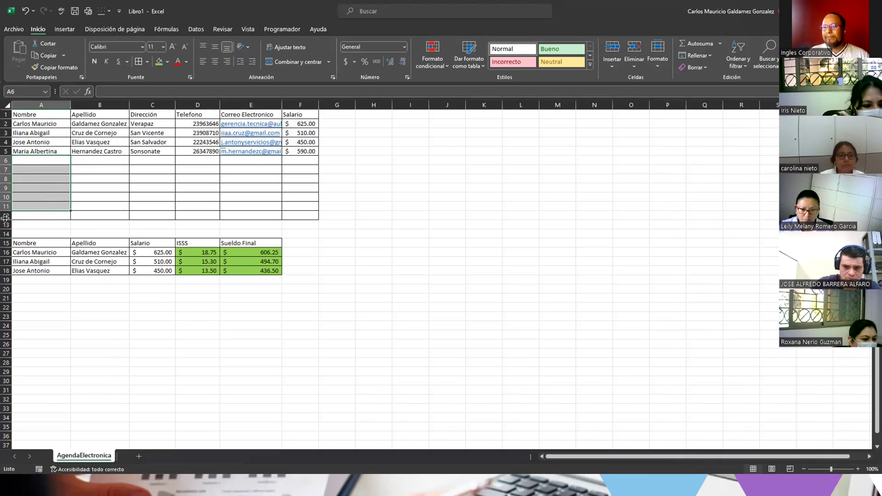
Step: Delete row 12 and insert a blank row at 13 so the payroll table stays at row 15
{"action": "right_click", "coordinate": [6, 216]}
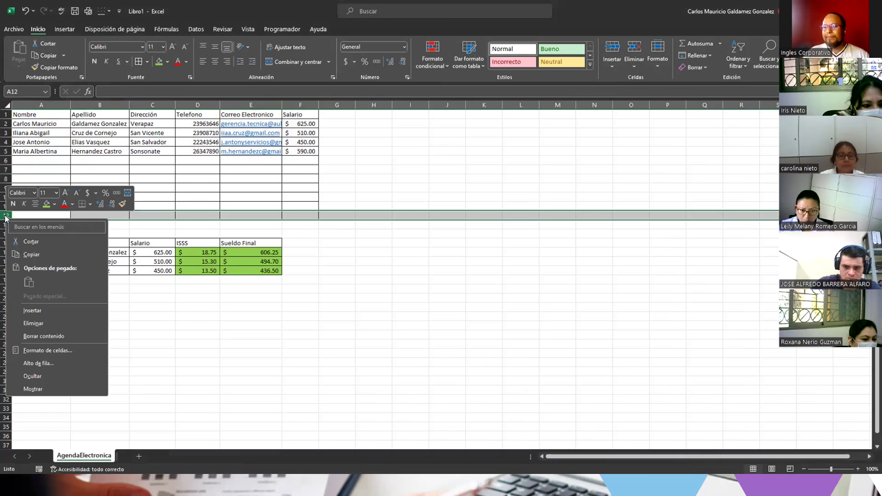
{"action": "left_click", "coordinate": [33, 323]}
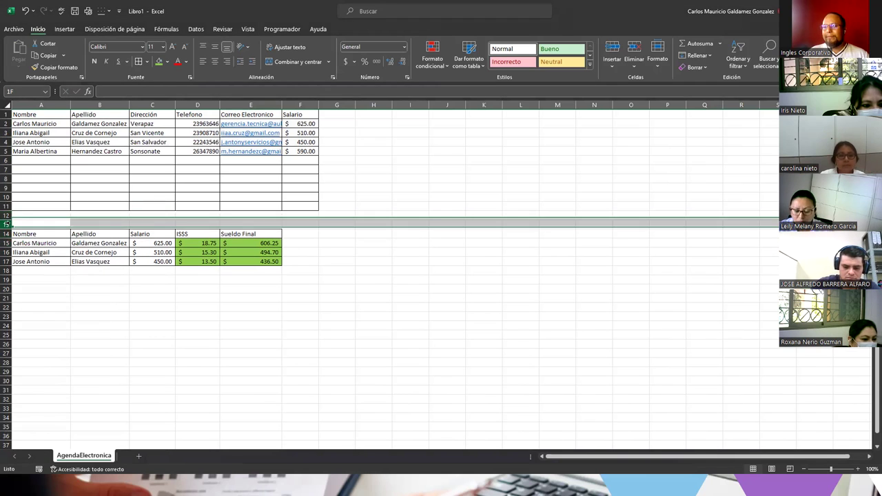
{"action": "right_click", "coordinate": [5, 224]}
{"action": "left_click", "coordinate": [42, 316]}
{"action": "left_click", "coordinate": [210, 353]}
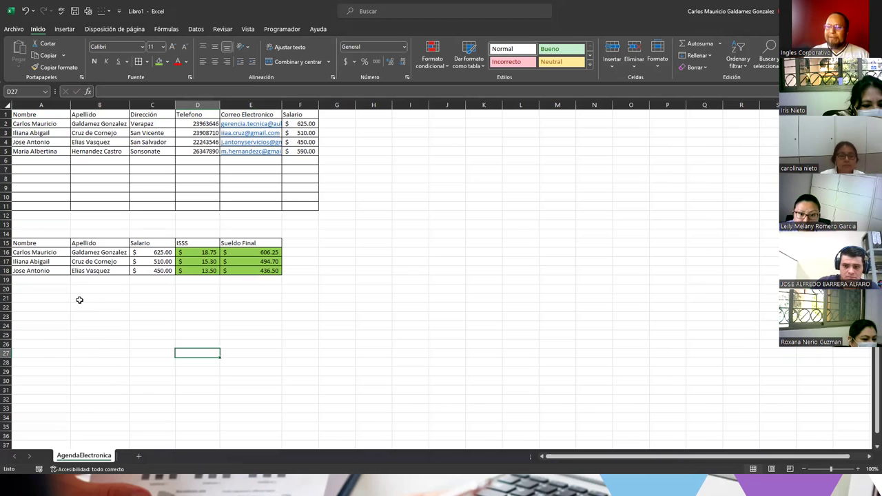
Step: Apply All Borders to the payroll range A15:E25, including blank rows 19–25
{"action": "left_click_drag", "start_coordinate": [26, 253], "coordinate": [250, 271]}
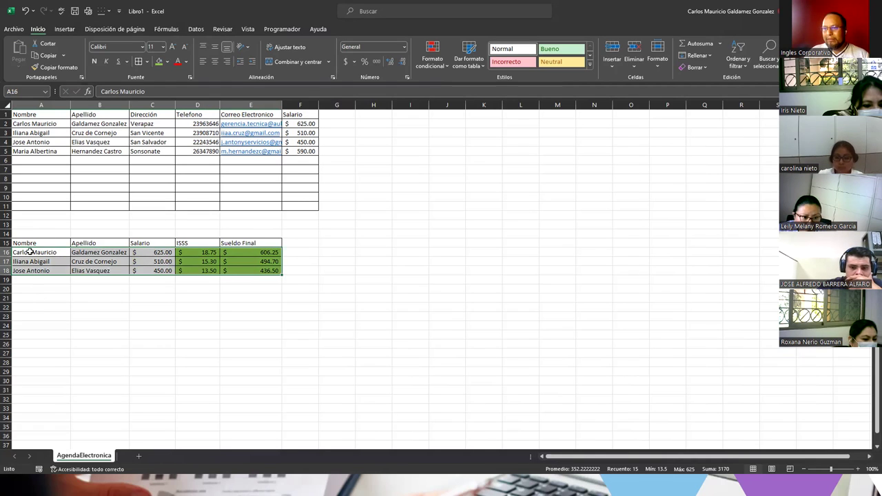
{"action": "mouse_move", "coordinate": [30, 242]}
{"action": "left_mouse_down"}
{"action": "mouse_move", "coordinate": [44, 327]}
{"action": "mouse_move", "coordinate": [259, 335]}
{"action": "left_mouse_up"}
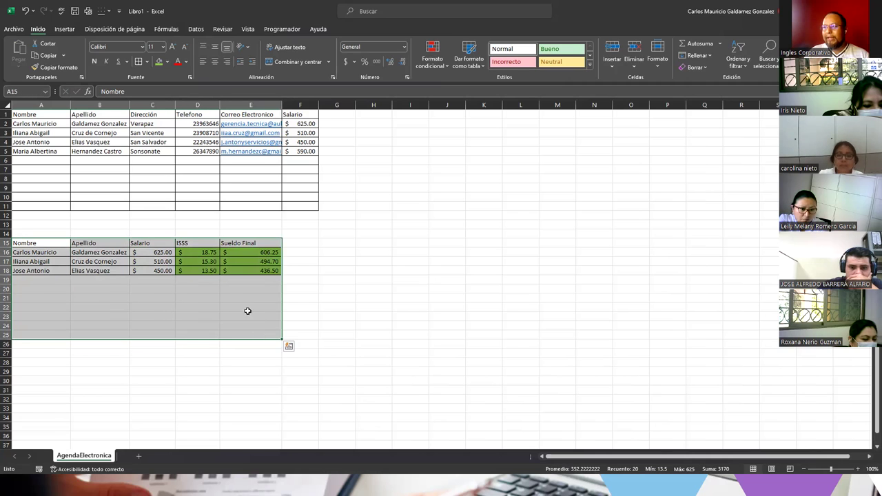
{"action": "left_click", "coordinate": [139, 61]}
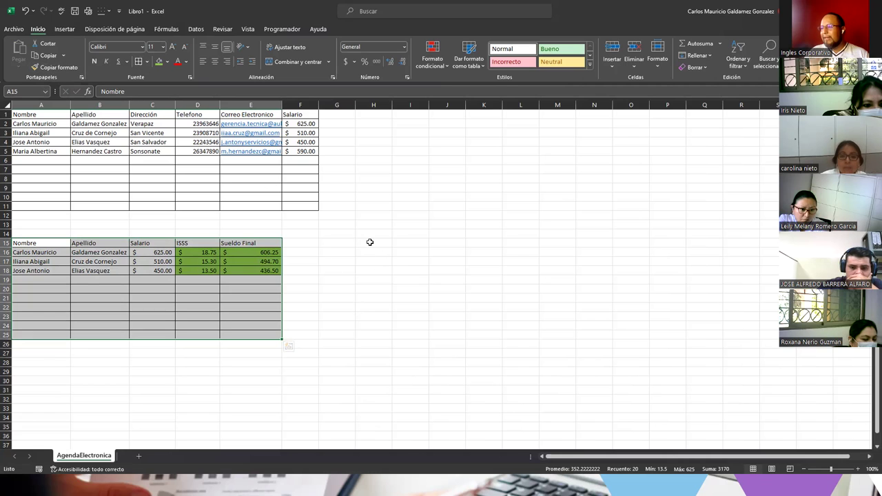
{"action": "left_click", "coordinate": [370, 242]}
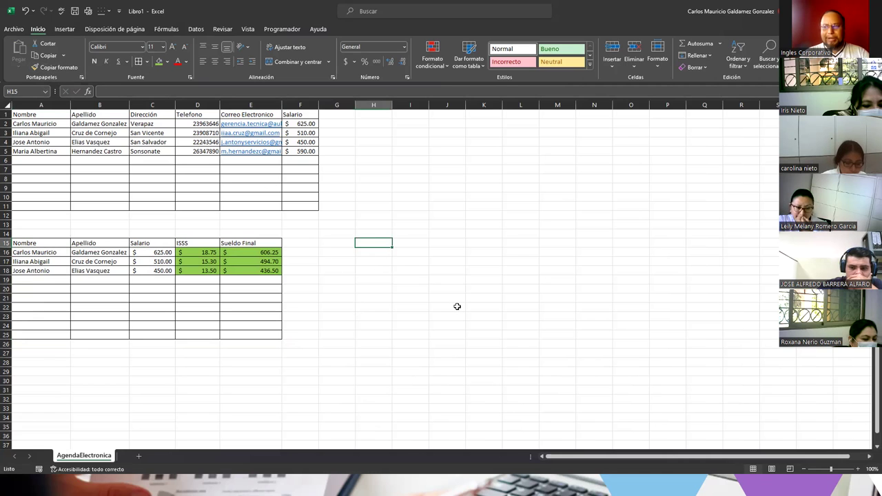
Step: Copy the payroll headers to H15 and move Sueldo Final over to O15
{"action": "left_click_drag", "start_coordinate": [27, 243], "coordinate": [250, 242]}
{"action": "key", "text": "ctrl+c"}
{"action": "key", "text": "ctrl+v"}
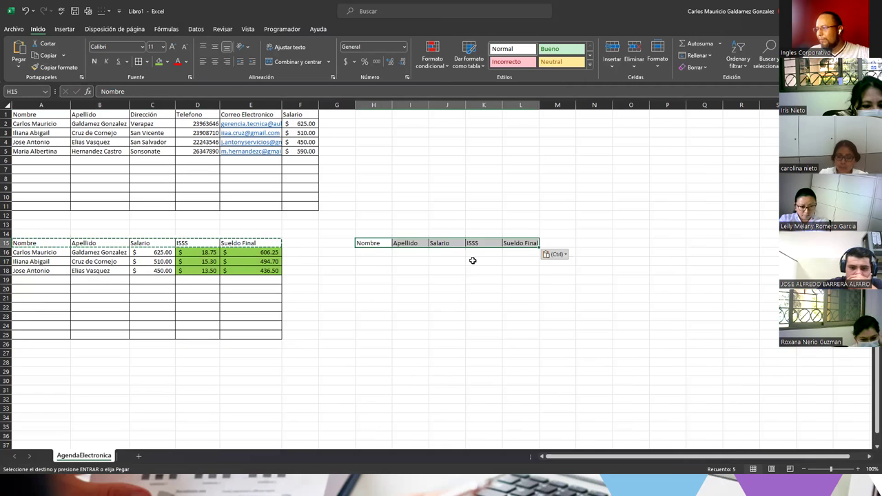
{"action": "left_click", "coordinate": [523, 247]}
{"action": "left_click_drag", "start_coordinate": [527, 252], "coordinate": [640, 244]}
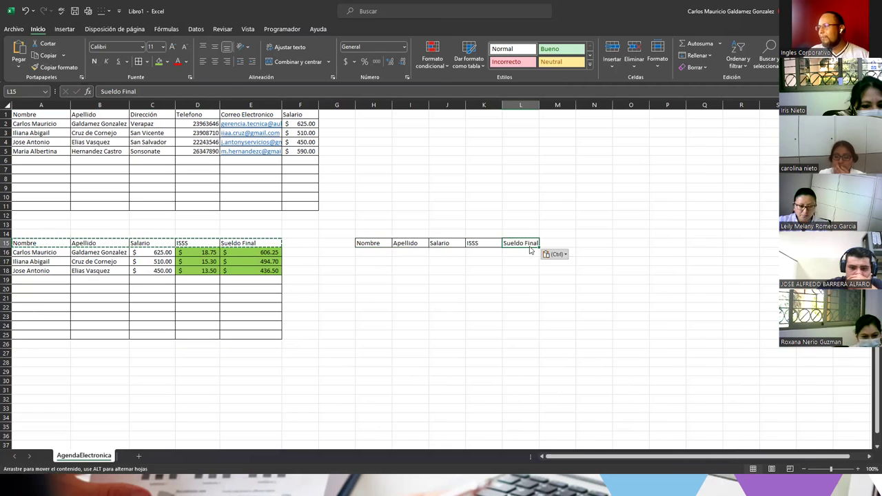
{"action": "left_click", "coordinate": [514, 245]}
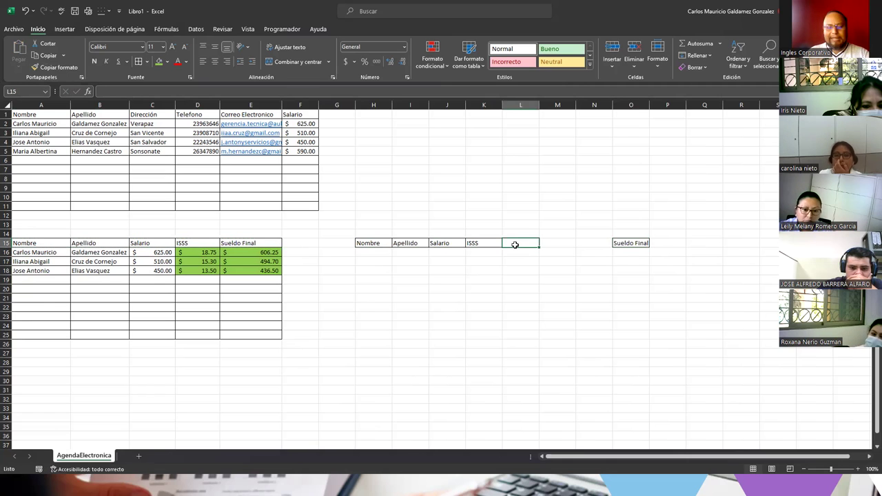
Step: Enter the AFP, FSV and RENTA headers into L15:N15
{"action": "type", "text": "AFP"}
{"action": "key", "text": "Tab"}
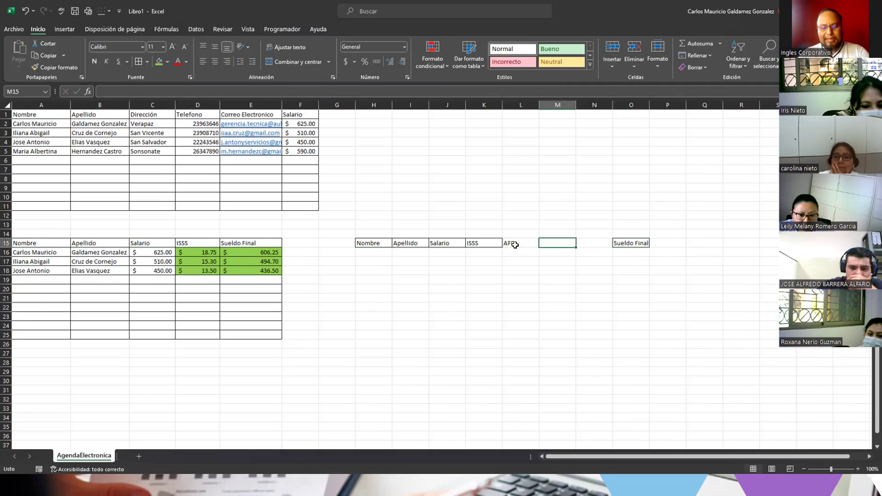
{"action": "type", "text": "FSV"}
{"action": "key", "text": "Tab"}
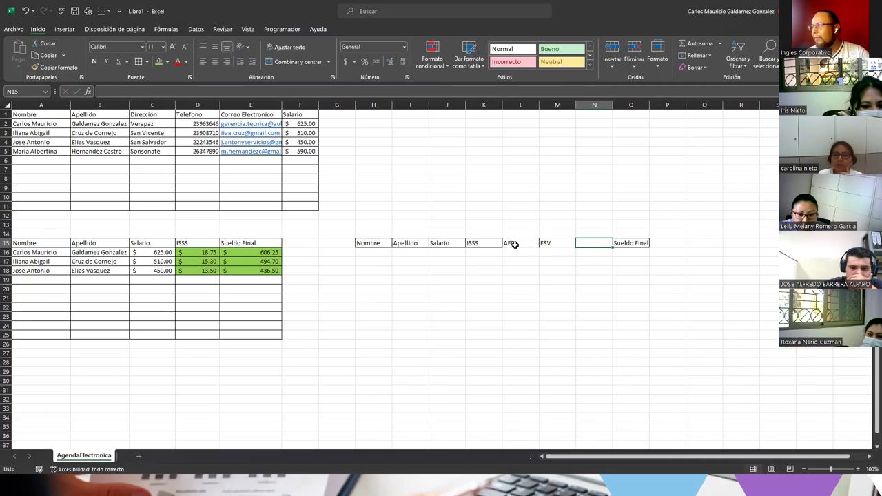
{"action": "type", "text": "RENTA"}
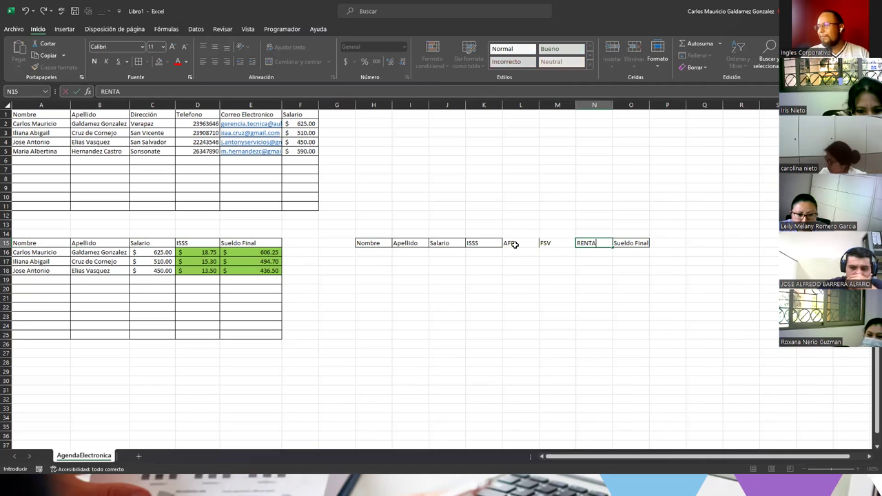
Step: Apply All Borders to the third table H15:O25
{"action": "left_click_drag", "start_coordinate": [368, 242], "coordinate": [631, 334]}
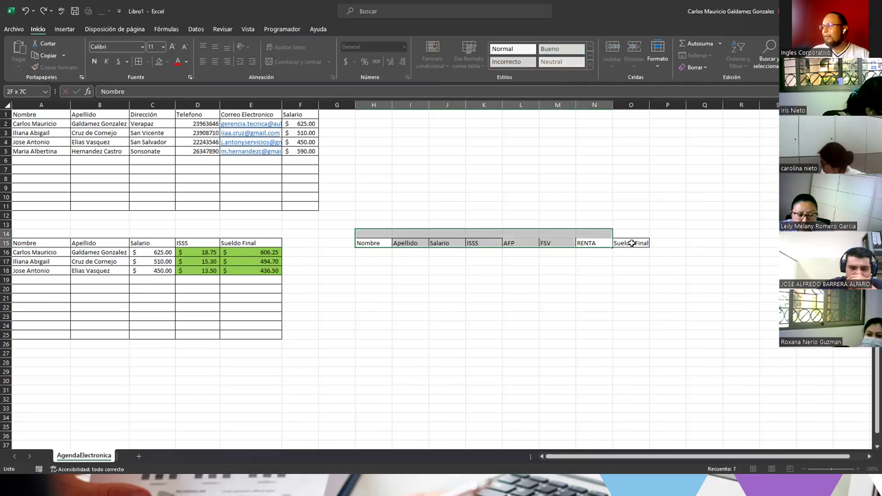
{"action": "left_click", "coordinate": [138, 62]}
{"action": "left_click", "coordinate": [521, 279]}
Step: Fill the deduction data cells K16:O25 green
{"action": "mouse_move", "coordinate": [492, 252]}
{"action": "left_mouse_down"}
{"action": "mouse_move", "coordinate": [580, 252]}
{"action": "mouse_move", "coordinate": [638, 333]}
{"action": "left_mouse_up"}
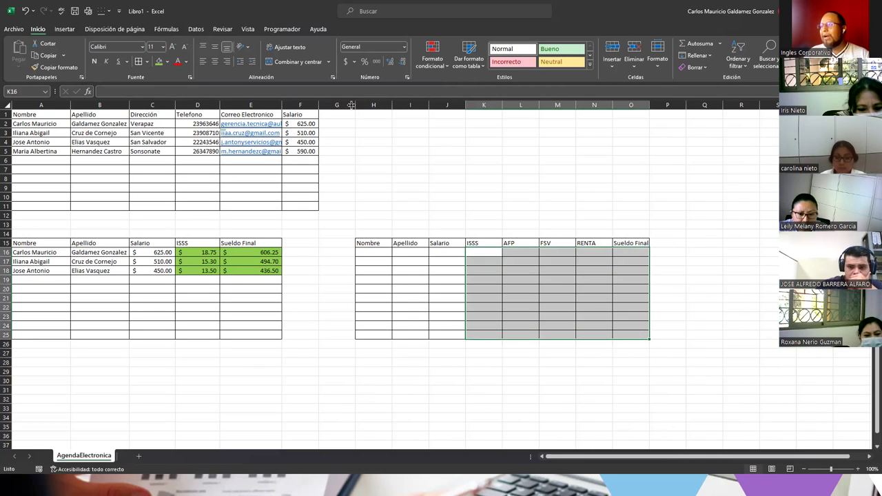
{"action": "left_click", "coordinate": [159, 62]}
{"action": "left_click", "coordinate": [463, 310]}
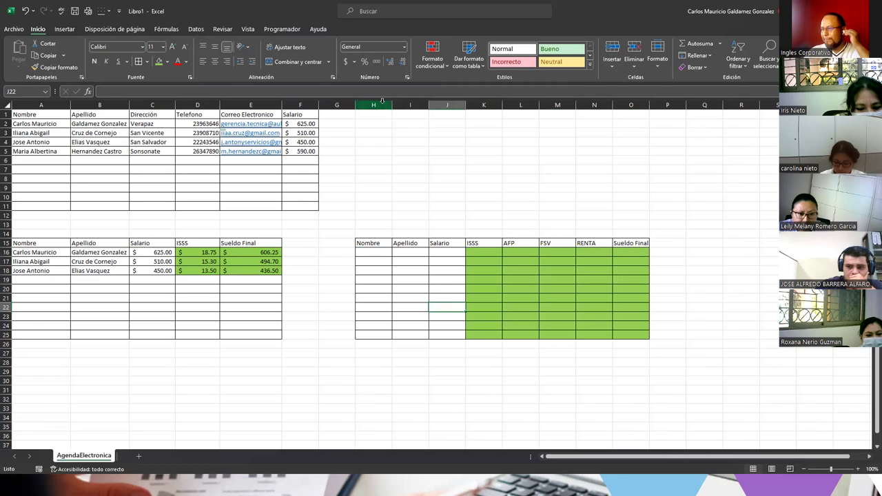
Step: Widen the Nombre and Apellido columns H and I
{"action": "left_click_drag", "start_coordinate": [391, 104], "coordinate": [479, 105]}
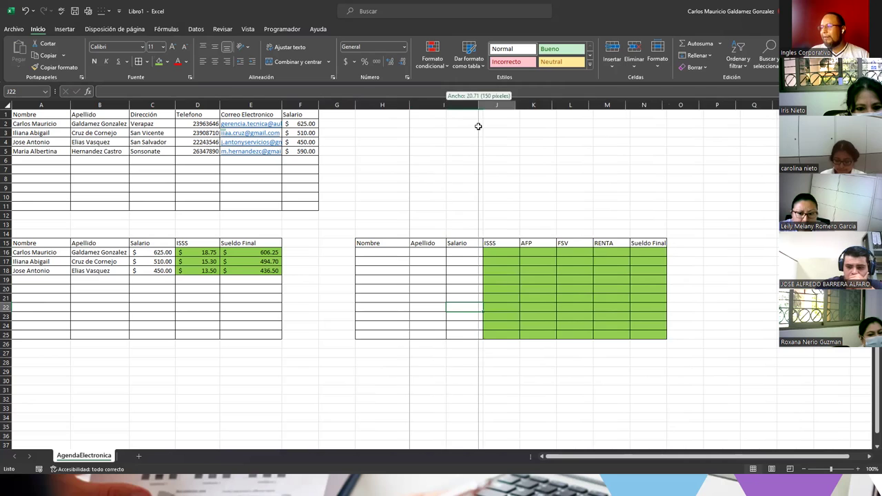
{"action": "left_click", "coordinate": [426, 325]}
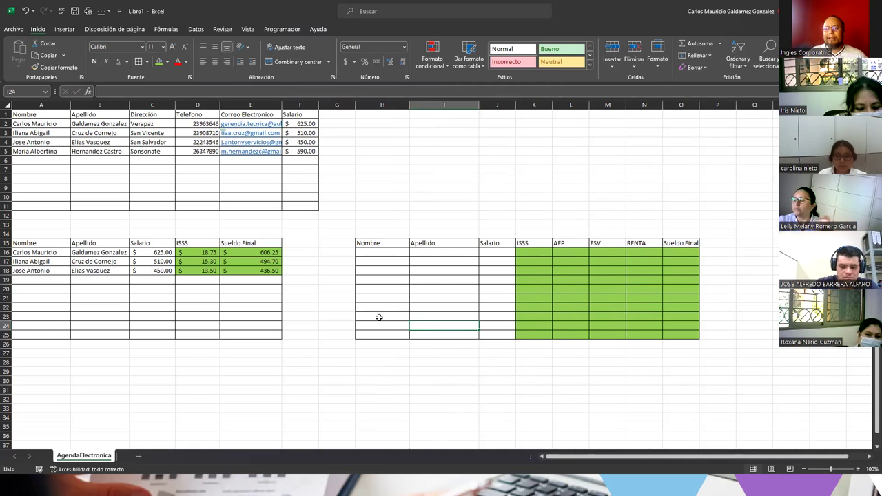
{"action": "left_click", "coordinate": [180, 253]}
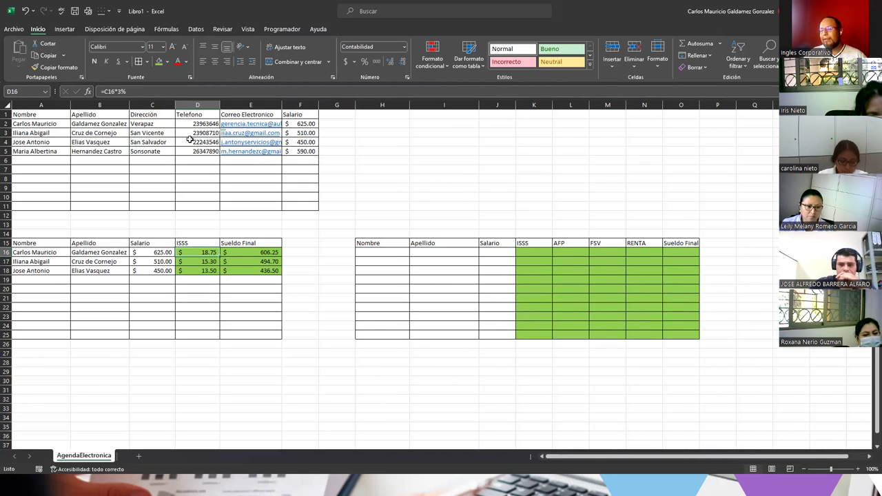
Step: Enter the rates 3% and 7.25% above the ISSS and AFP headers in K14:L14
{"action": "left_click", "coordinate": [534, 234]}
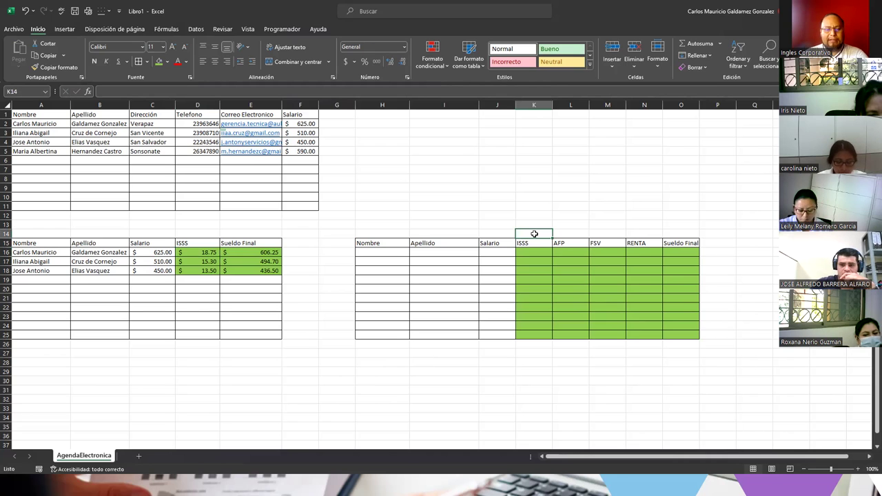
{"action": "type", "text": "3%"}
{"action": "key", "text": "Tab"}
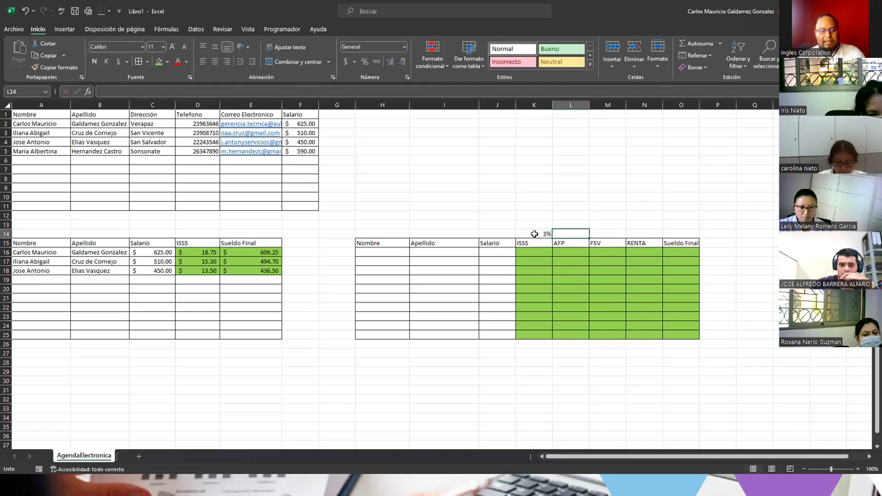
{"action": "type", "text": "7."}
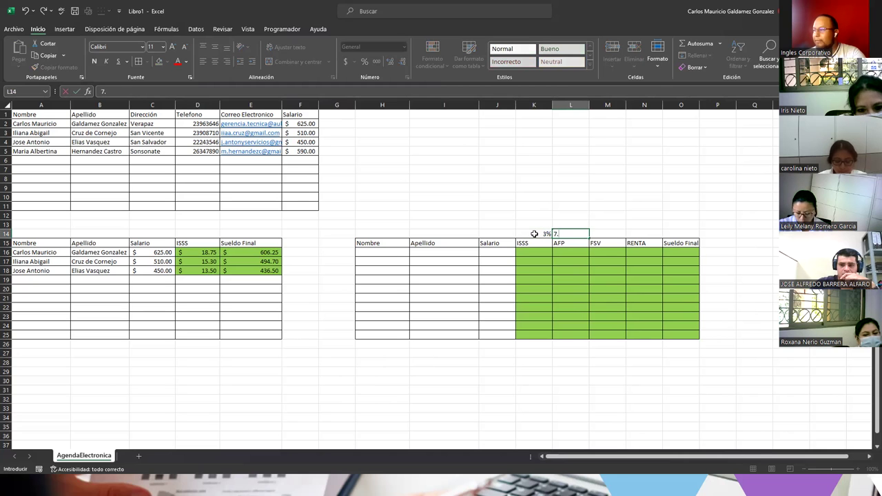
{"action": "type", "text": "25"}
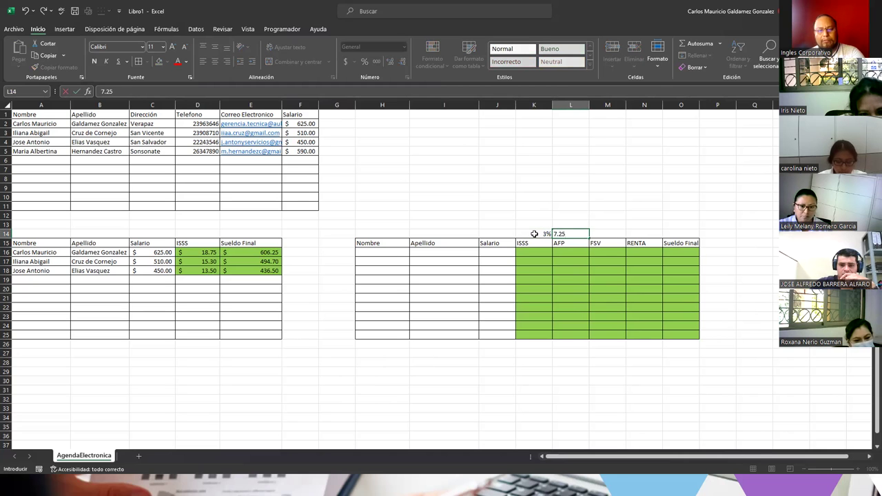
{"action": "type", "text": "%"}
{"action": "key", "text": "Tab"}
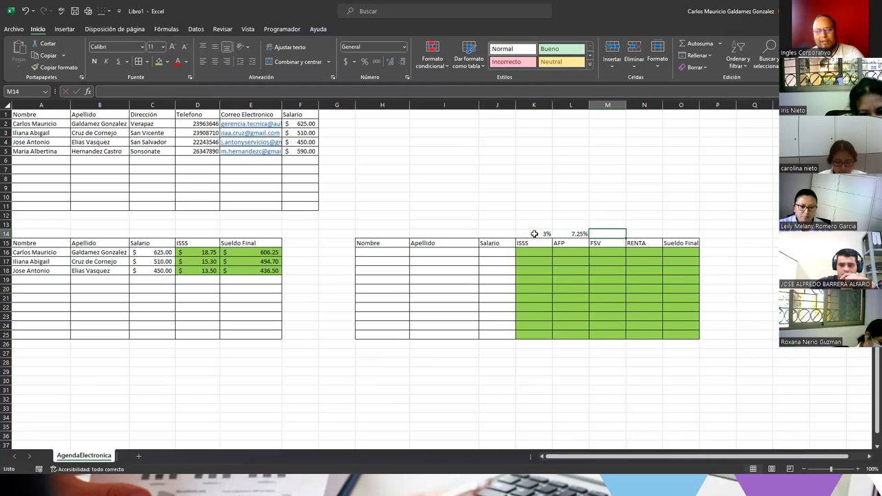
Step: Enter 8.75% for FSV and 10% for RENTA in M14:N14, correcting the mistyped values
{"action": "type", "text": "8.75"}
{"action": "key", "text": "Tab"}
{"action": "type", "text": "21"}
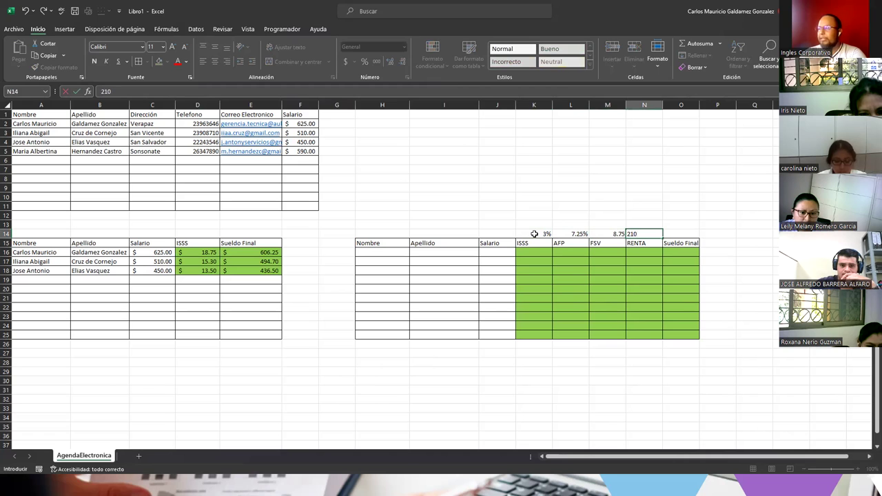
{"action": "key", "text": "Left"}
{"action": "key", "text": "Right"}
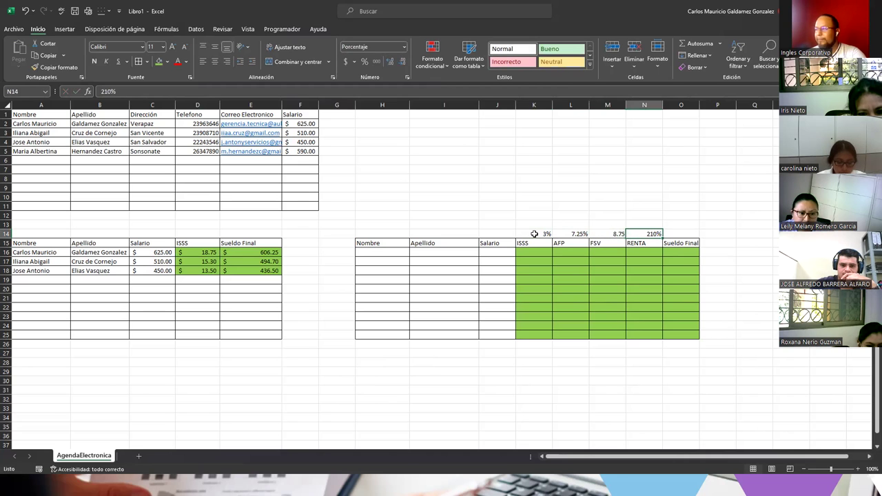
{"action": "key", "text": "F2"}
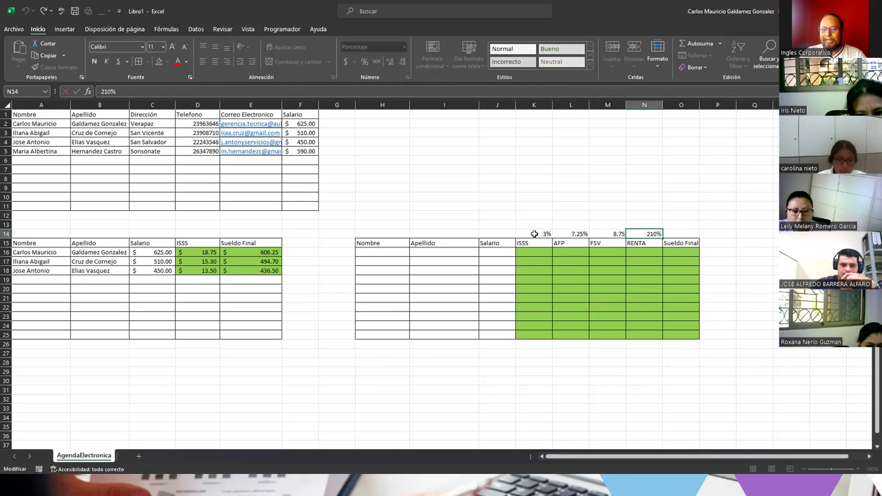
{"action": "key", "text": "shift+Tab"}
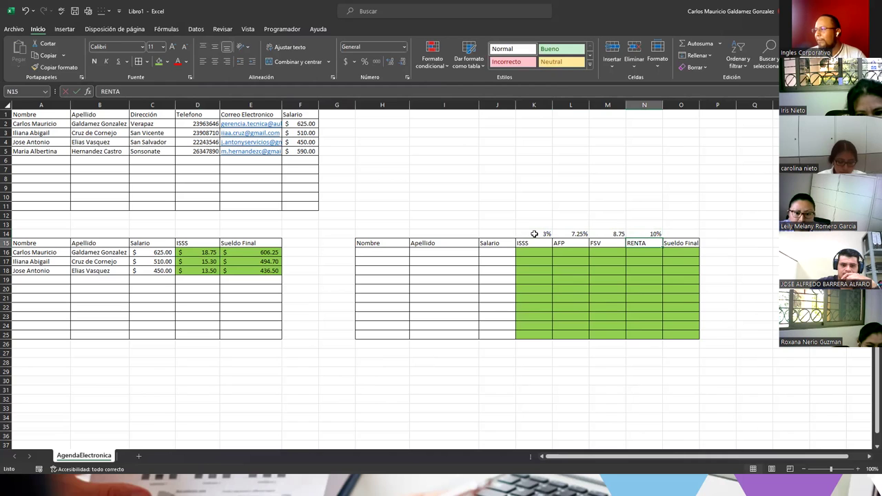
{"action": "key", "text": "F2"}
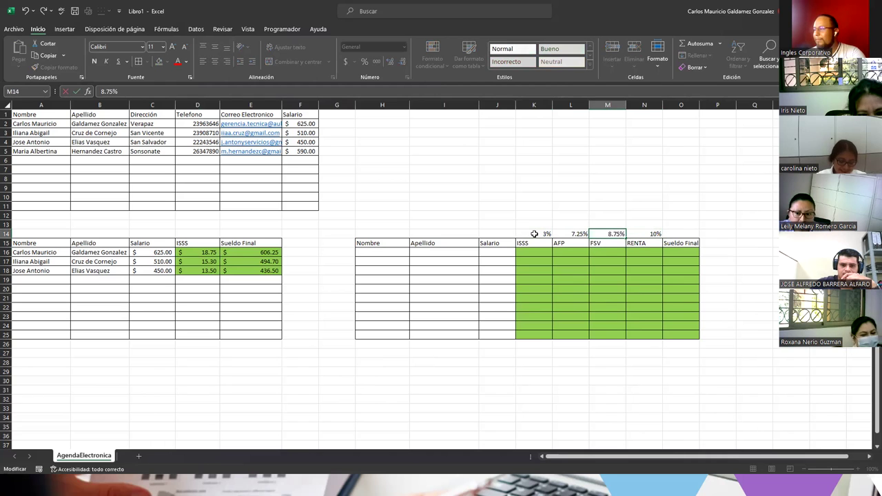
{"action": "key", "text": "Return"}
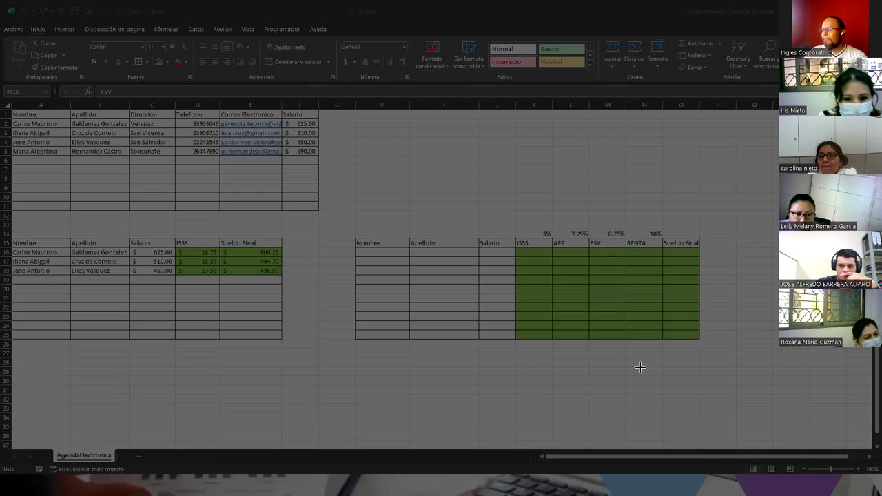
{"action": "left_click_drag", "start_coordinate": [734, 370], "coordinate": [0, 87]}
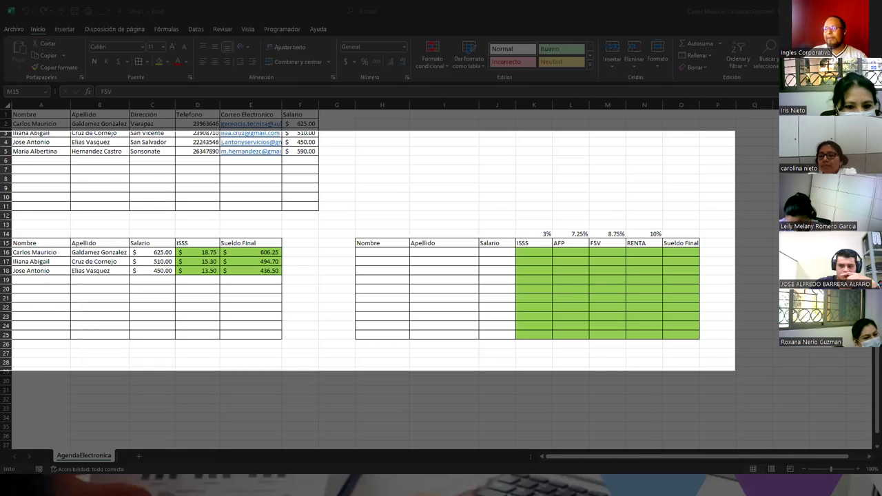
{"action": "mouse_move", "coordinate": [1, 87]}
{"action": "left_mouse_down"}
{"action": "mouse_move", "coordinate": [11, 107]}
{"action": "mouse_move", "coordinate": [2, 99]}
{"action": "left_mouse_up"}
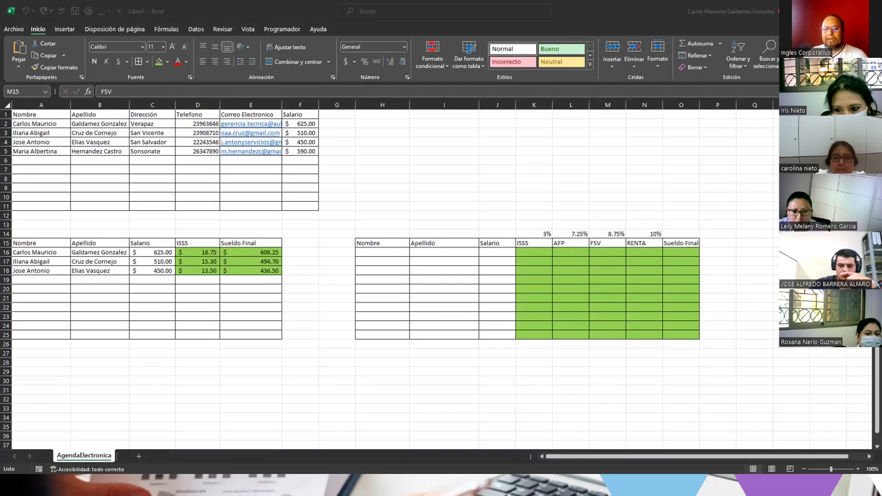